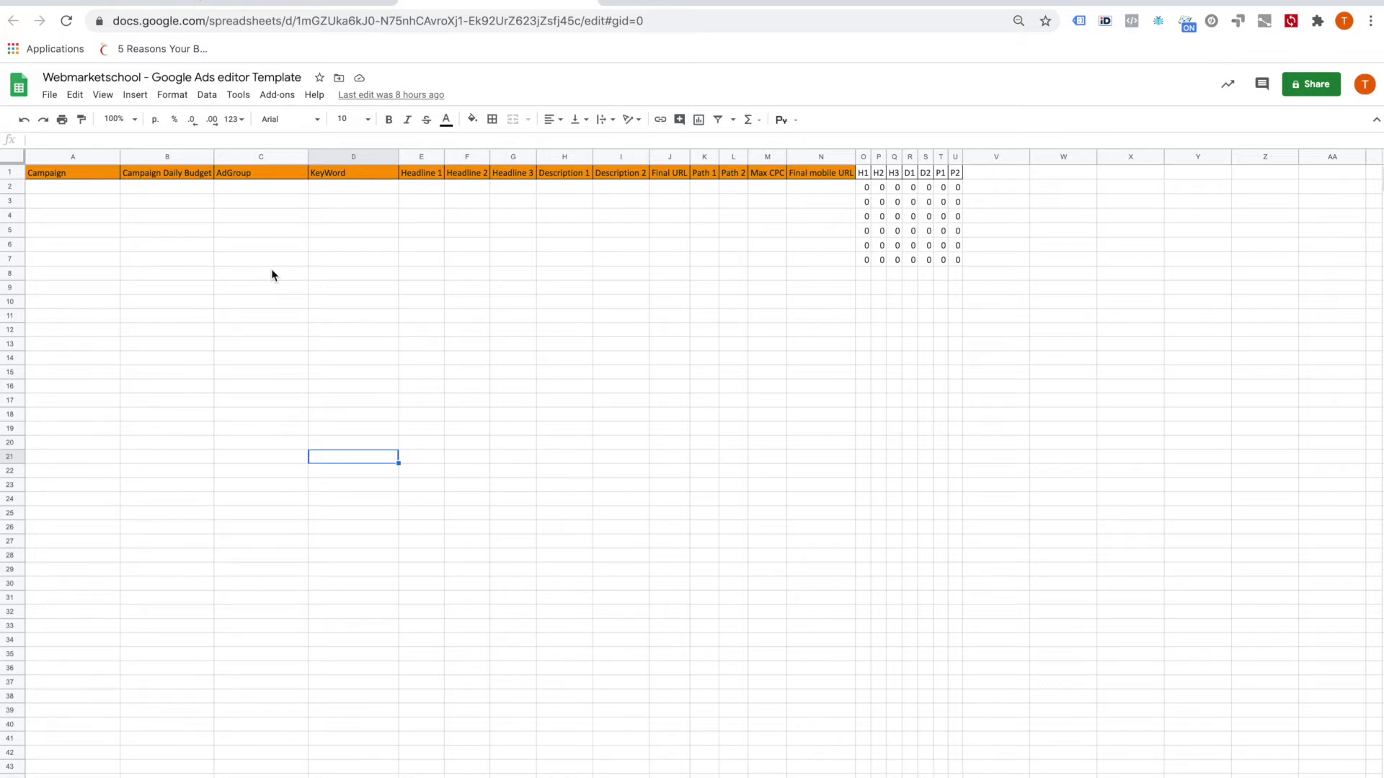
Step: Enter the campaign name "IDF - SKAG - 91 - CPC optimisé" in A2 and widen the Campaign column to fit it
left_click(70, 189)
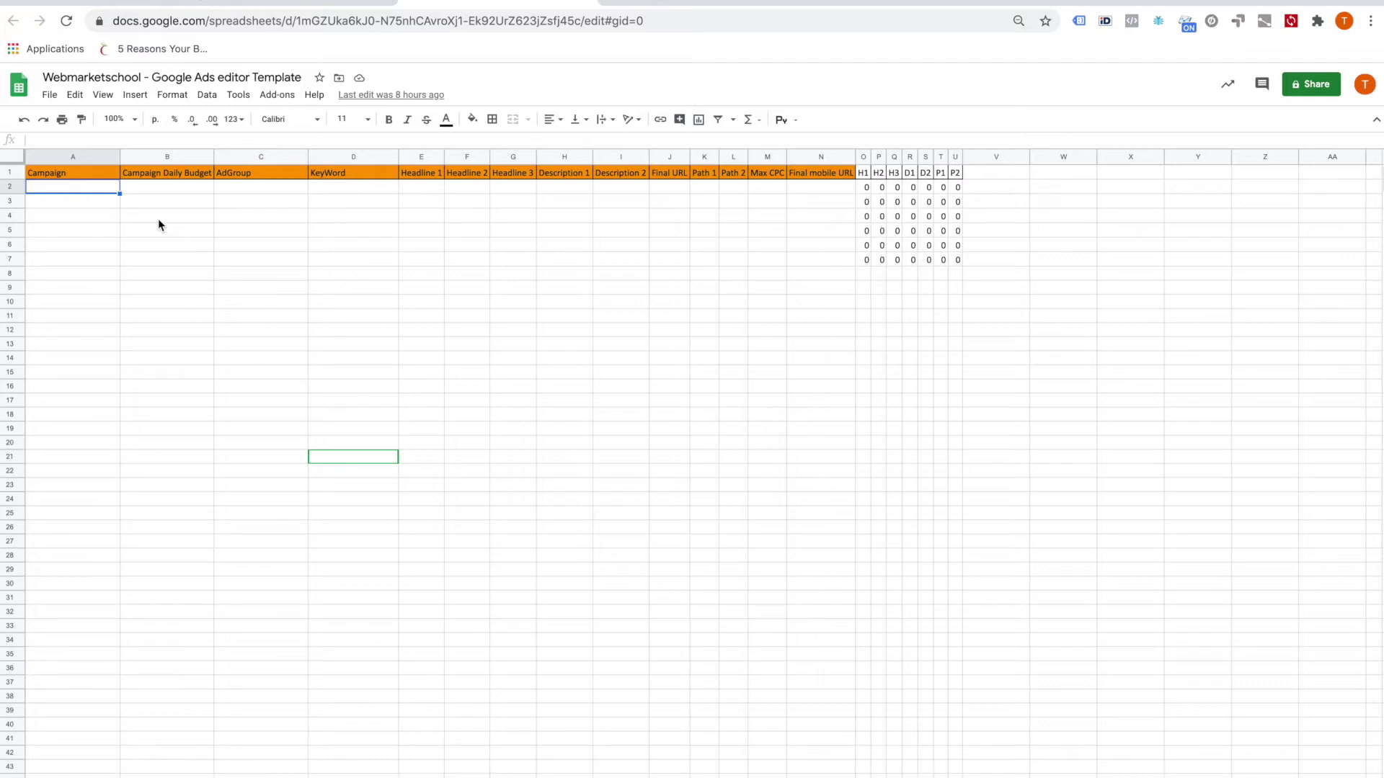
type("SK")
key("BackSpace")
key("BackSpace")
type("IDF")
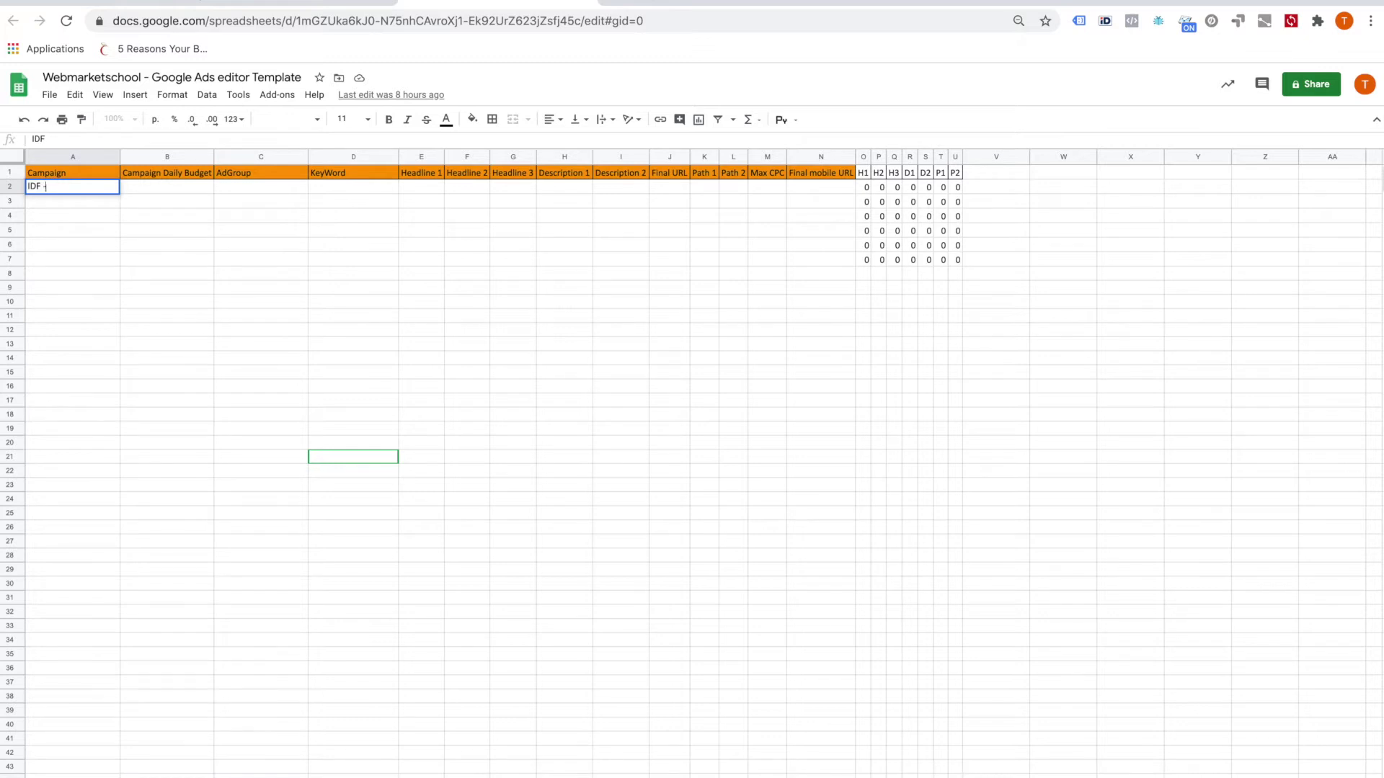
type(" - SKAG -")
type("91 - CPC optimisé")
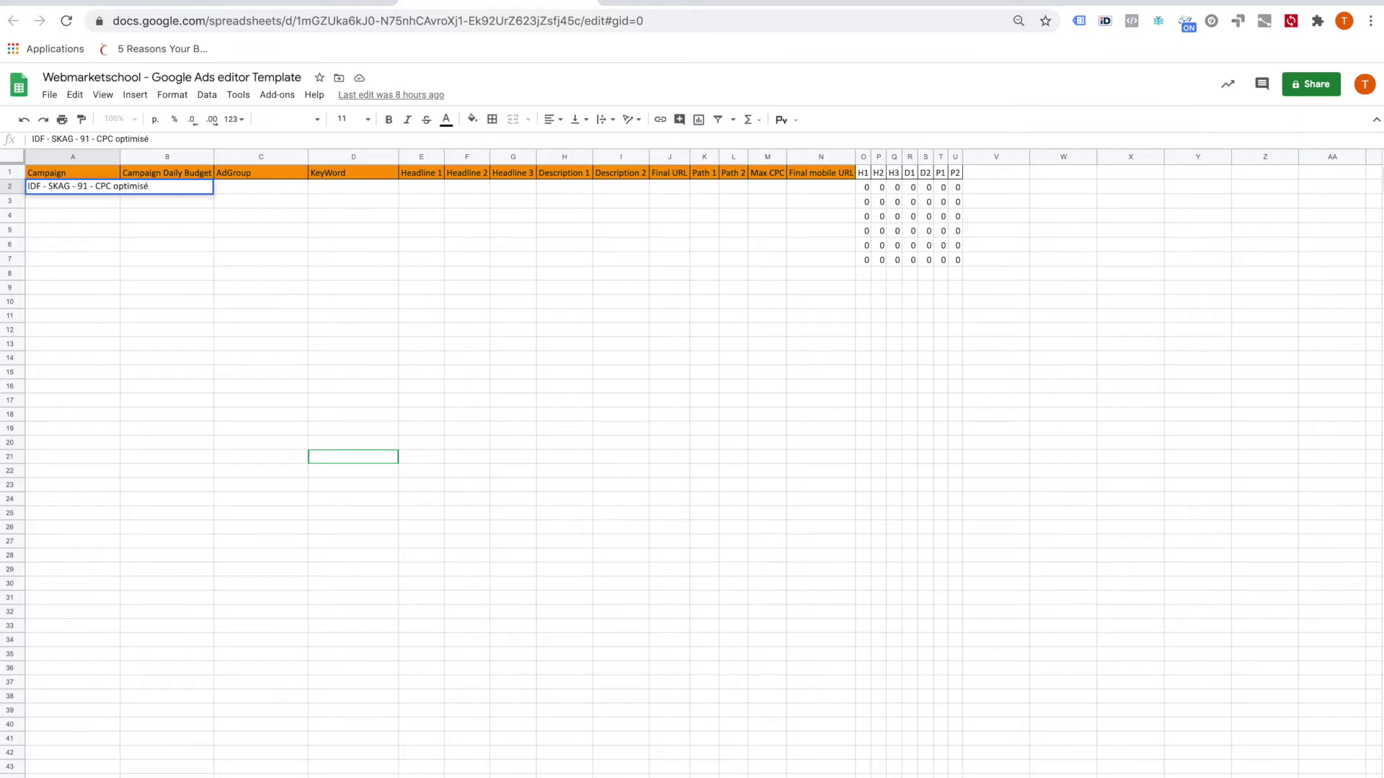
key("Return")
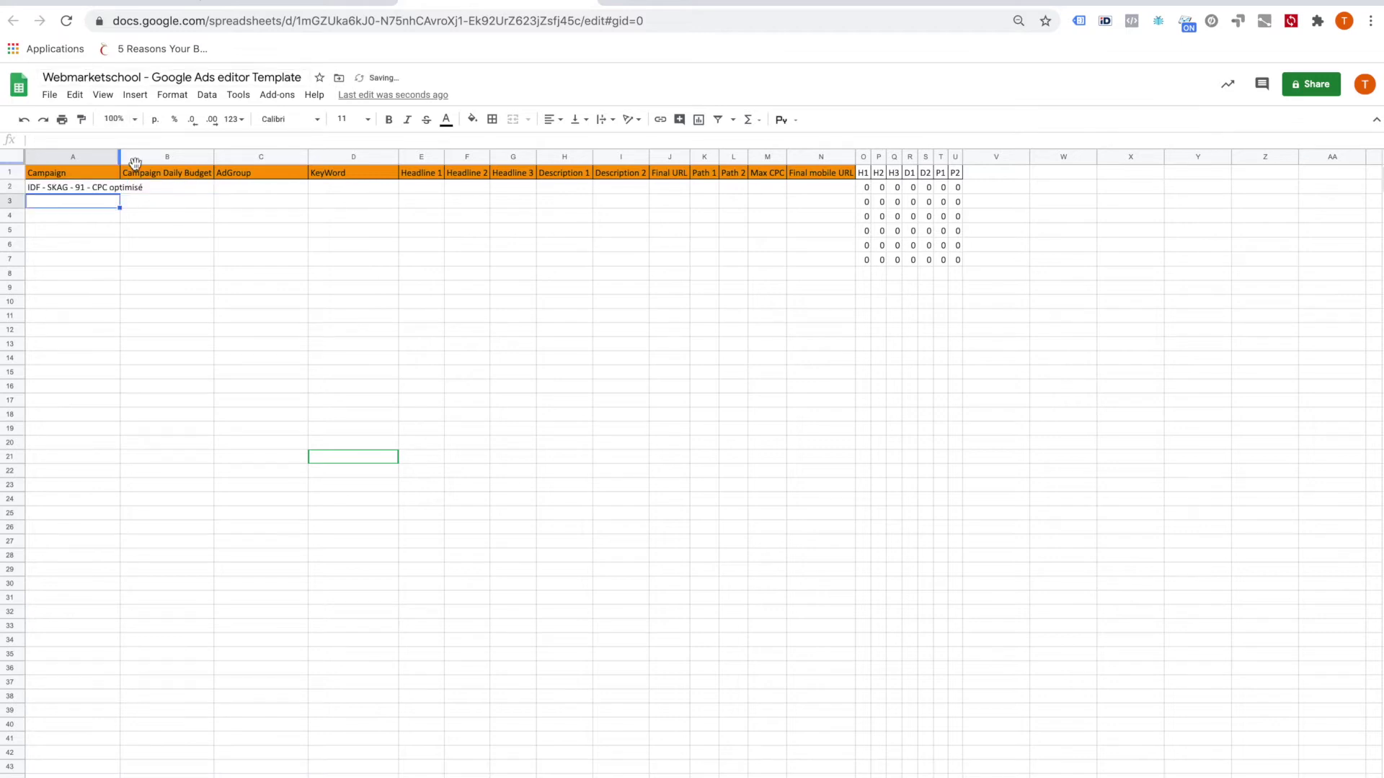
left_click_drag(124, 156, 147, 159)
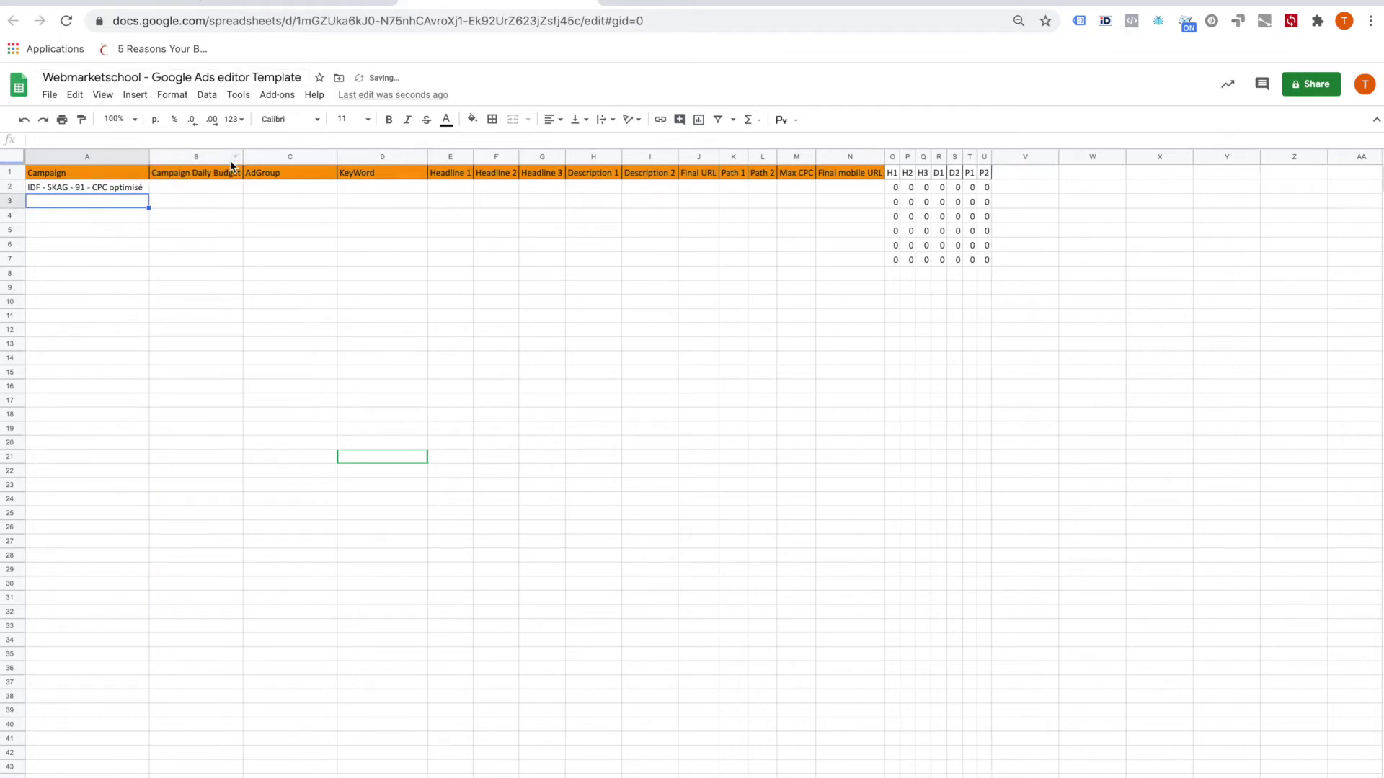
Step: Set the campaign daily budget in B2 to 10
left_click(205, 186)
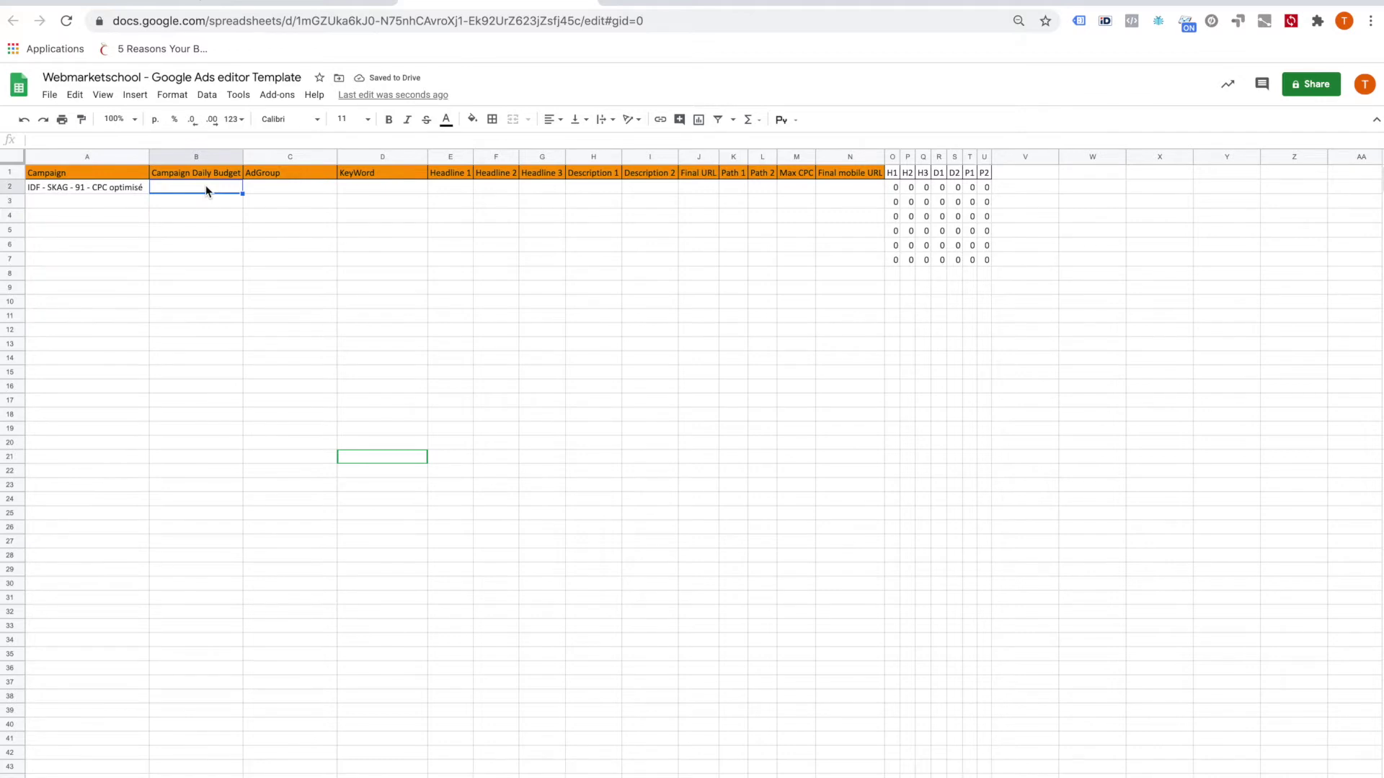
type("10")
left_click(318, 189)
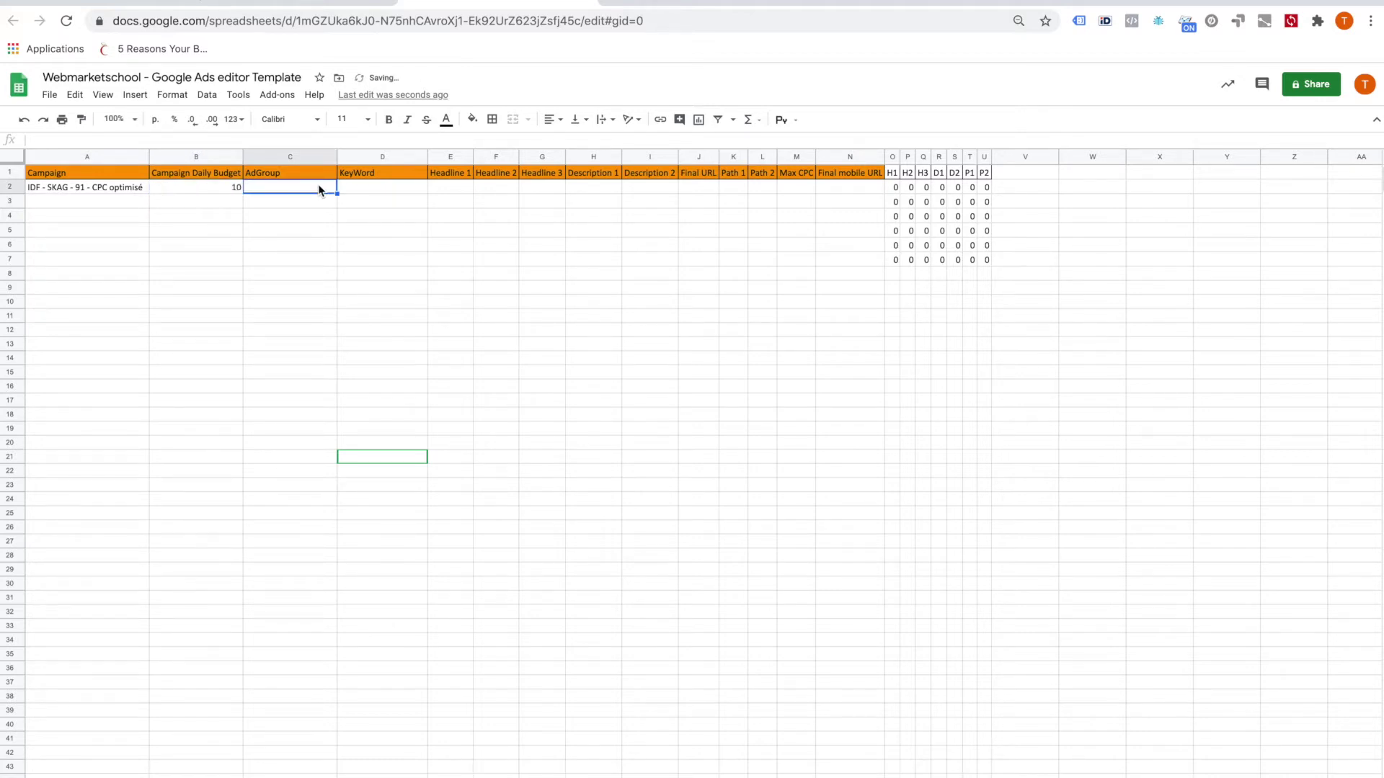
Step: List the ad groups "nettoyage Tapis", "Laverie Tapis" and "Pressing Tapis" in C2 to C4
left_click(289, 202)
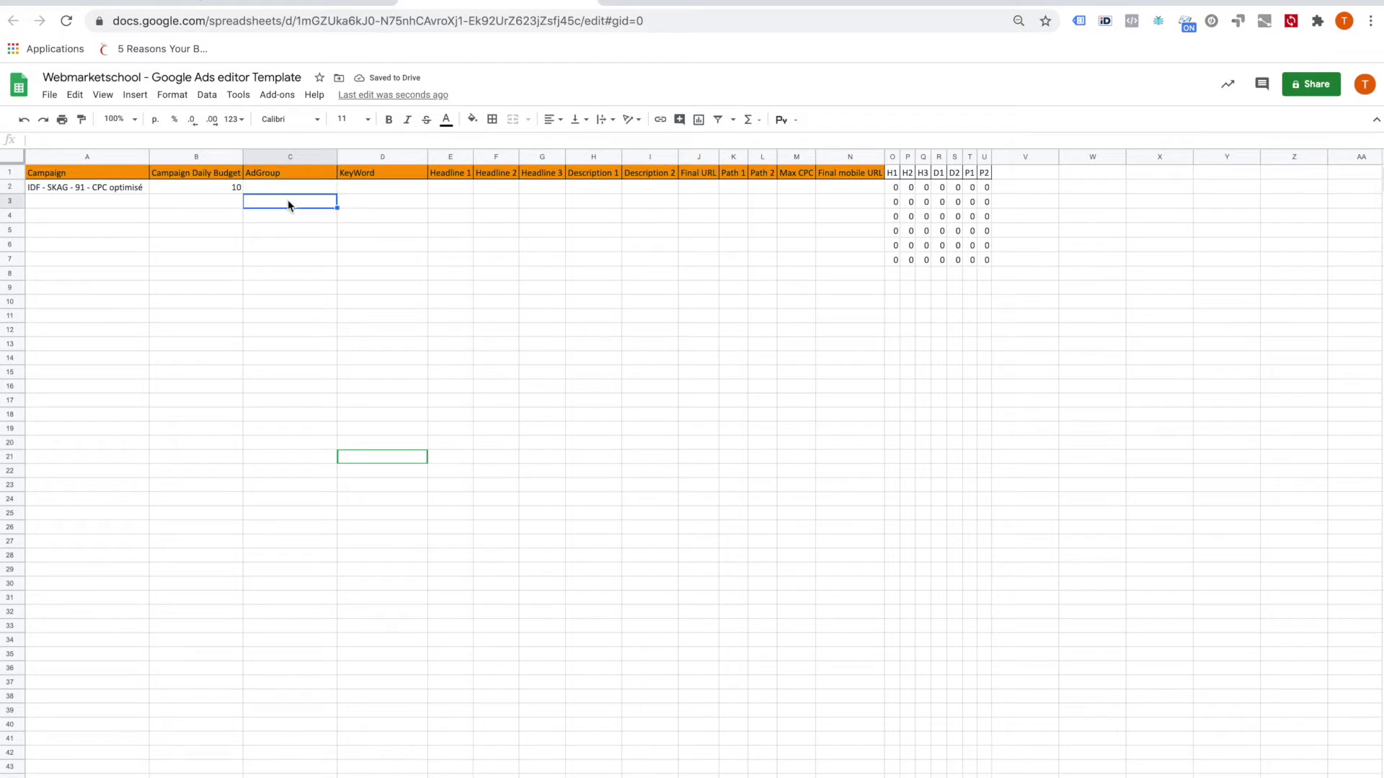
left_click(285, 188)
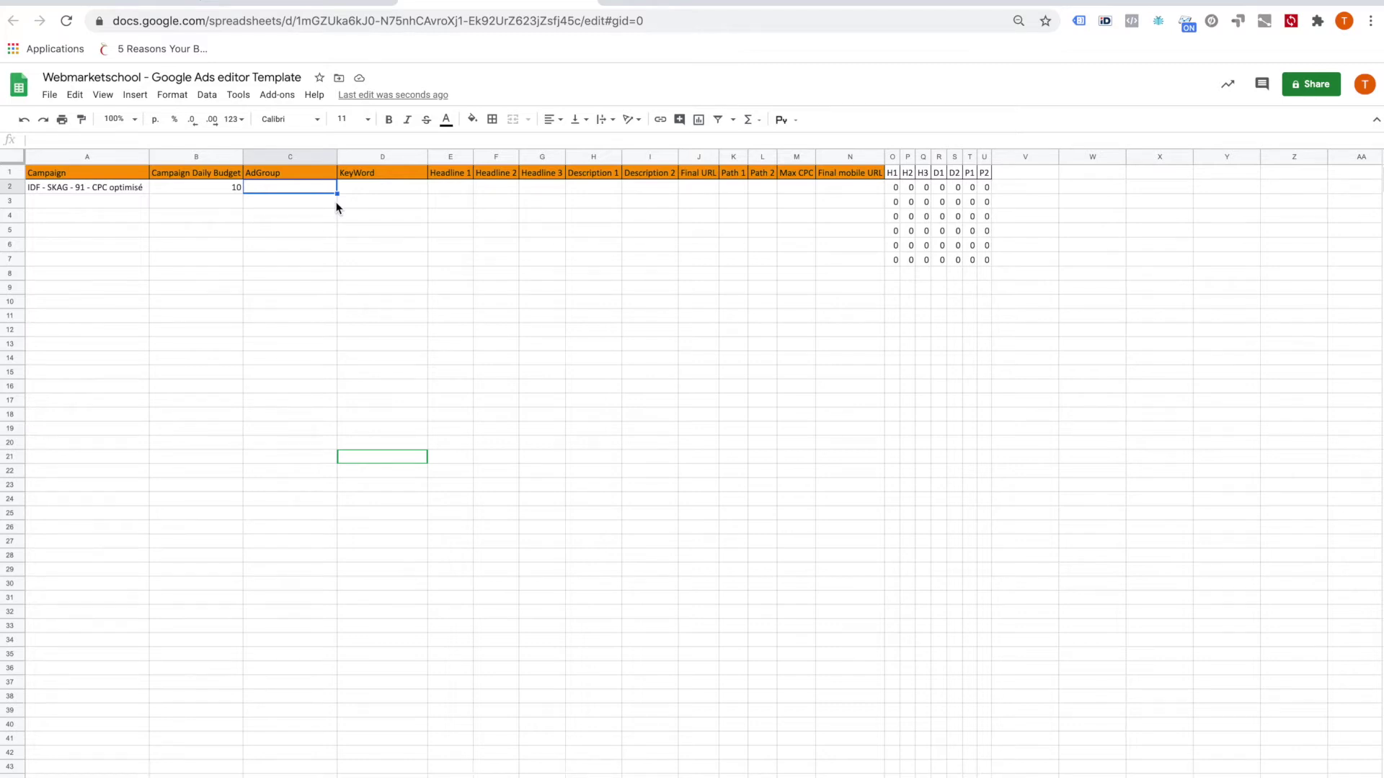
type("nettoyage Tapis")
key("Return")
type("Laveirie ")
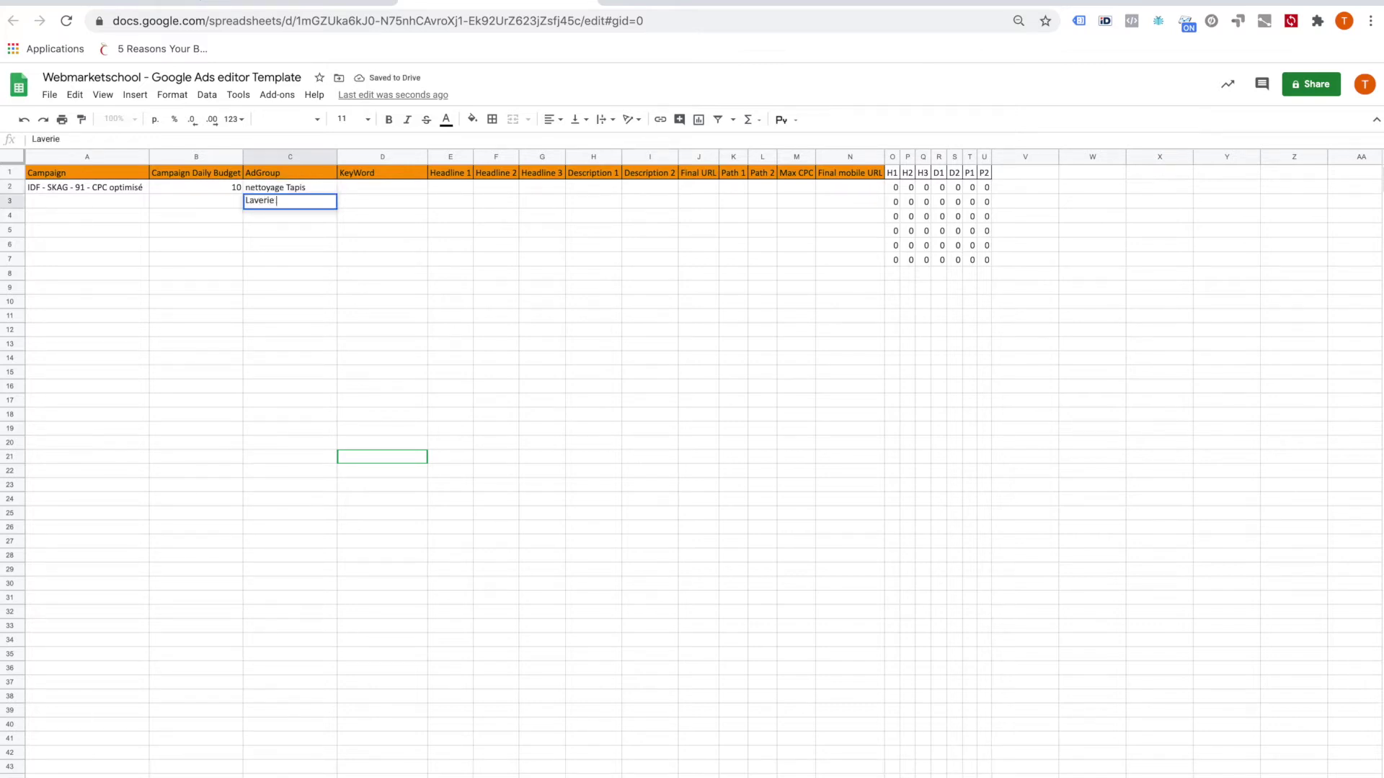
type("Tapis")
key("BackSpace")
key("BackSpace")
type("ris")
key("Return")
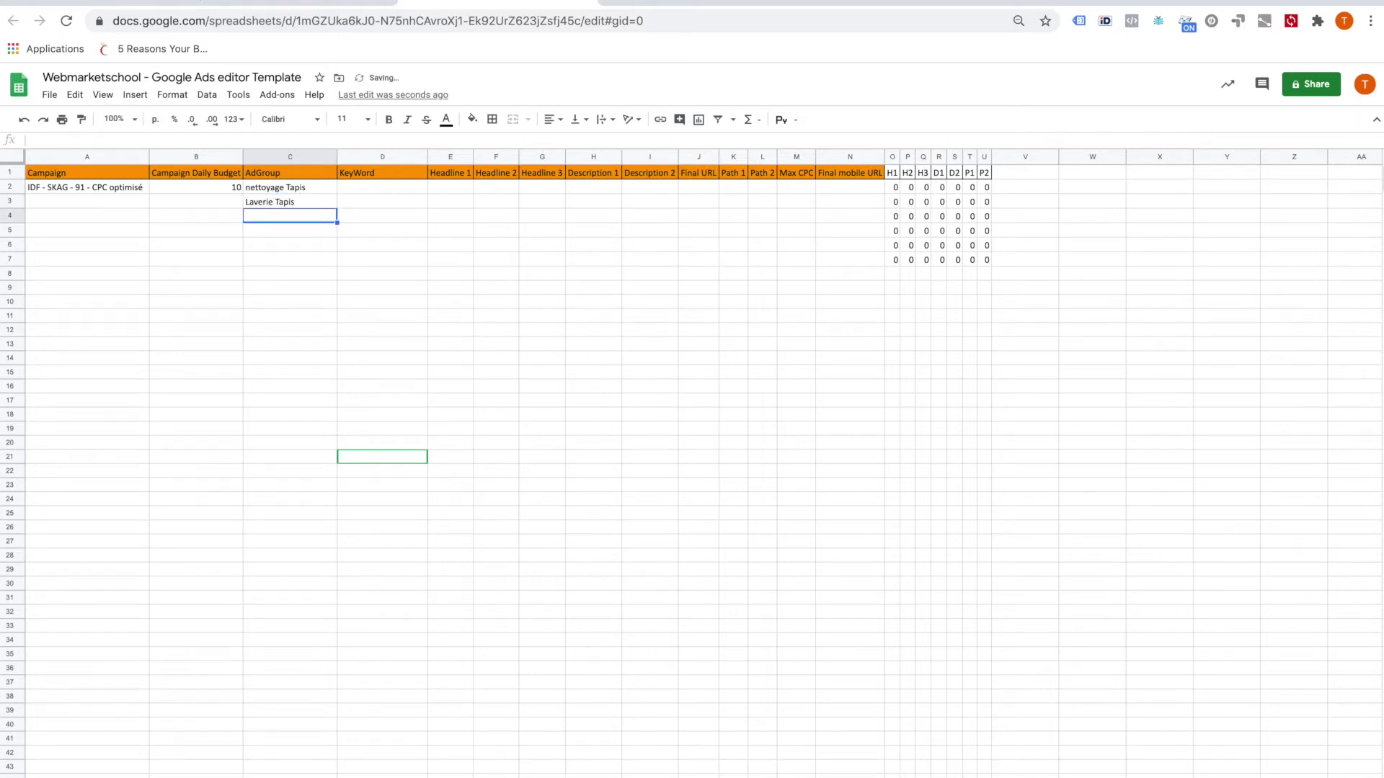
type("Pressing Tapis")
key("Return")
left_click(382, 260)
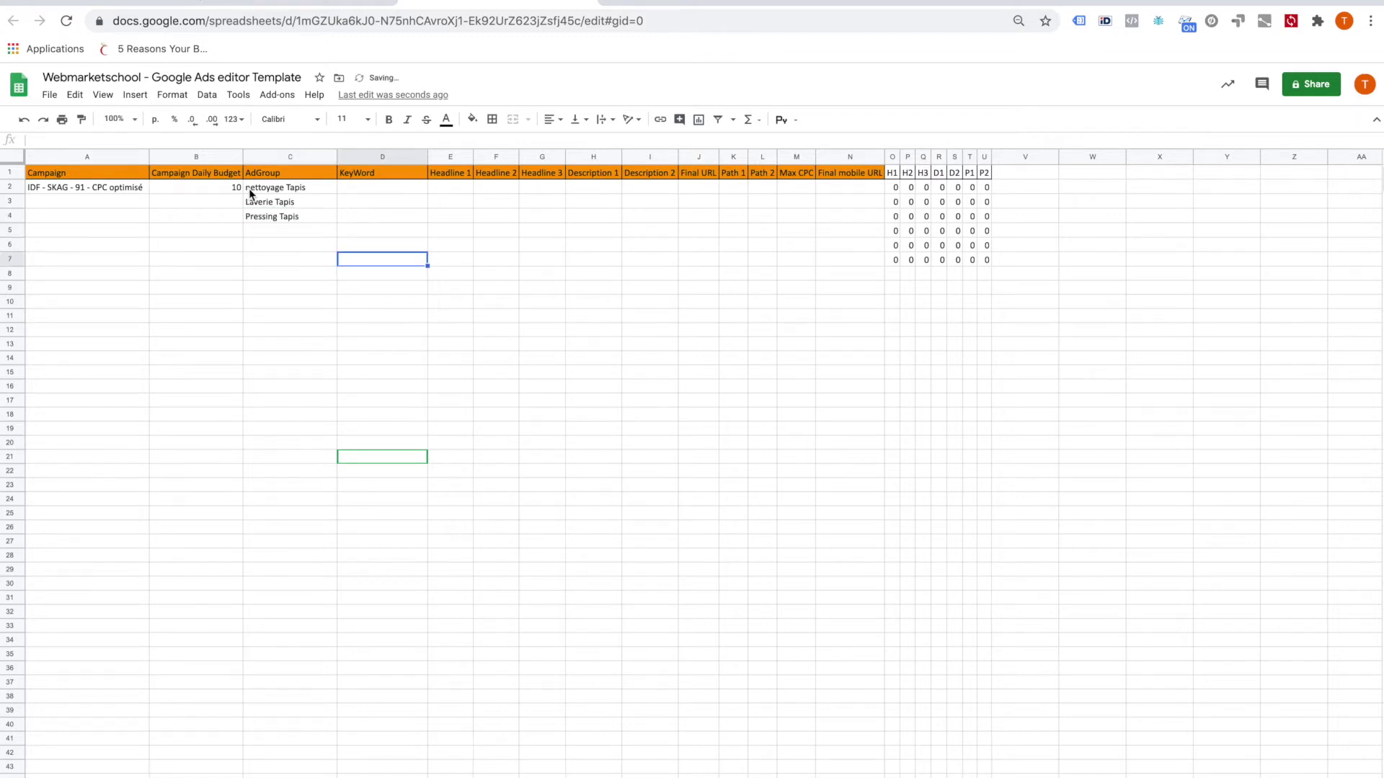
Step: Add a plus sign before each word of the nettoyage Tapis ad group in C2
left_click(249, 189)
triple_click(246, 189)
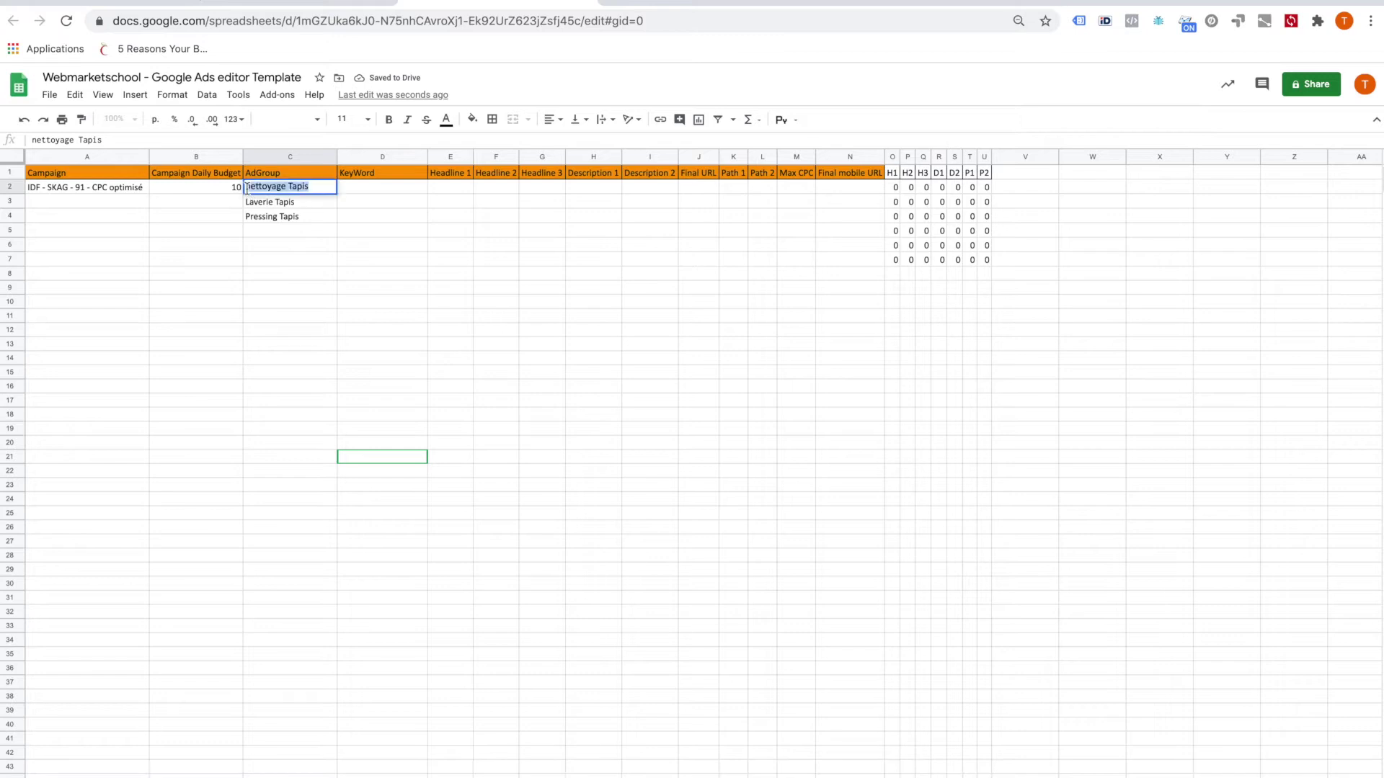
left_click(247, 189)
type("+")
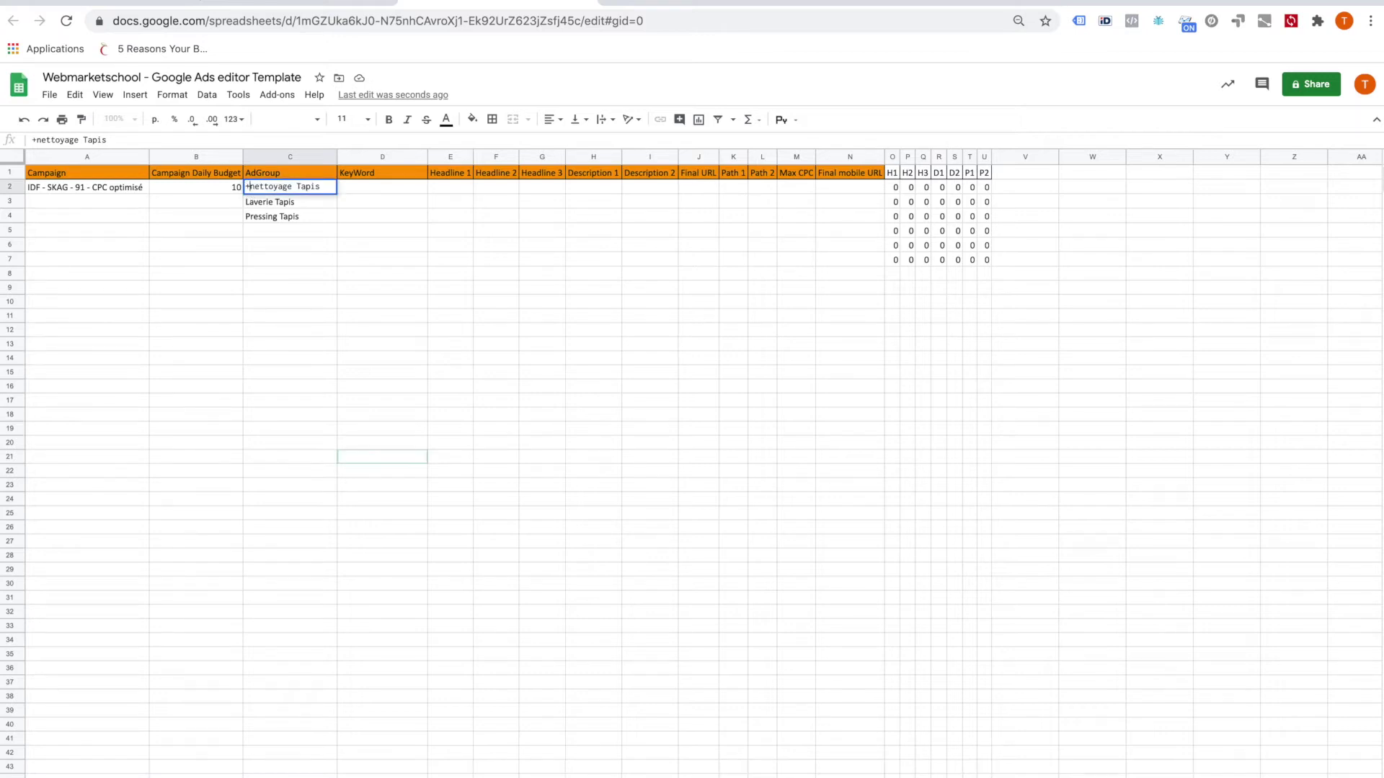
left_click(298, 186)
type("+")
key("Return")
Step: Correct the C2 entry into a quoted text formula that reads "+nettoyage +Tapis"
left_click(253, 188)
left_click(36, 140)
left_click(36, 140)
type("\"")
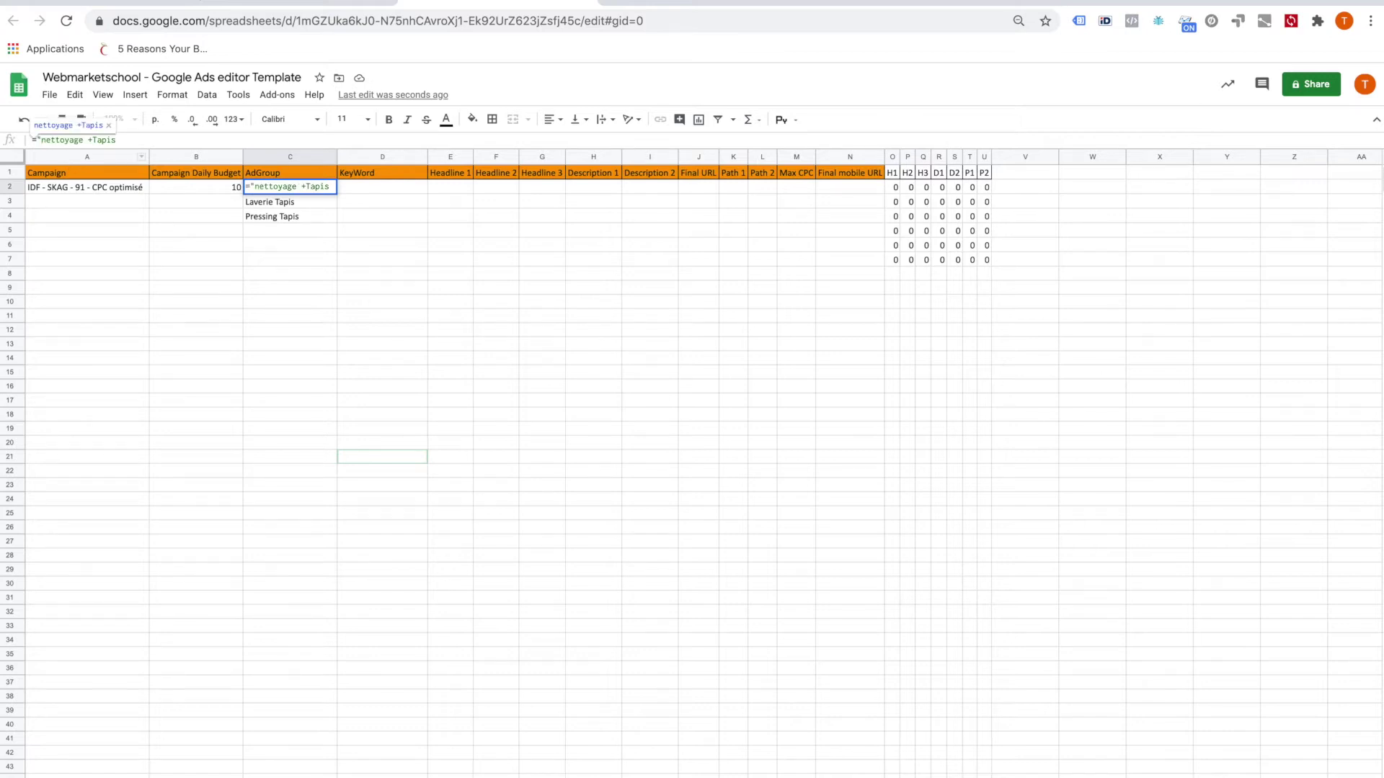
type("+")
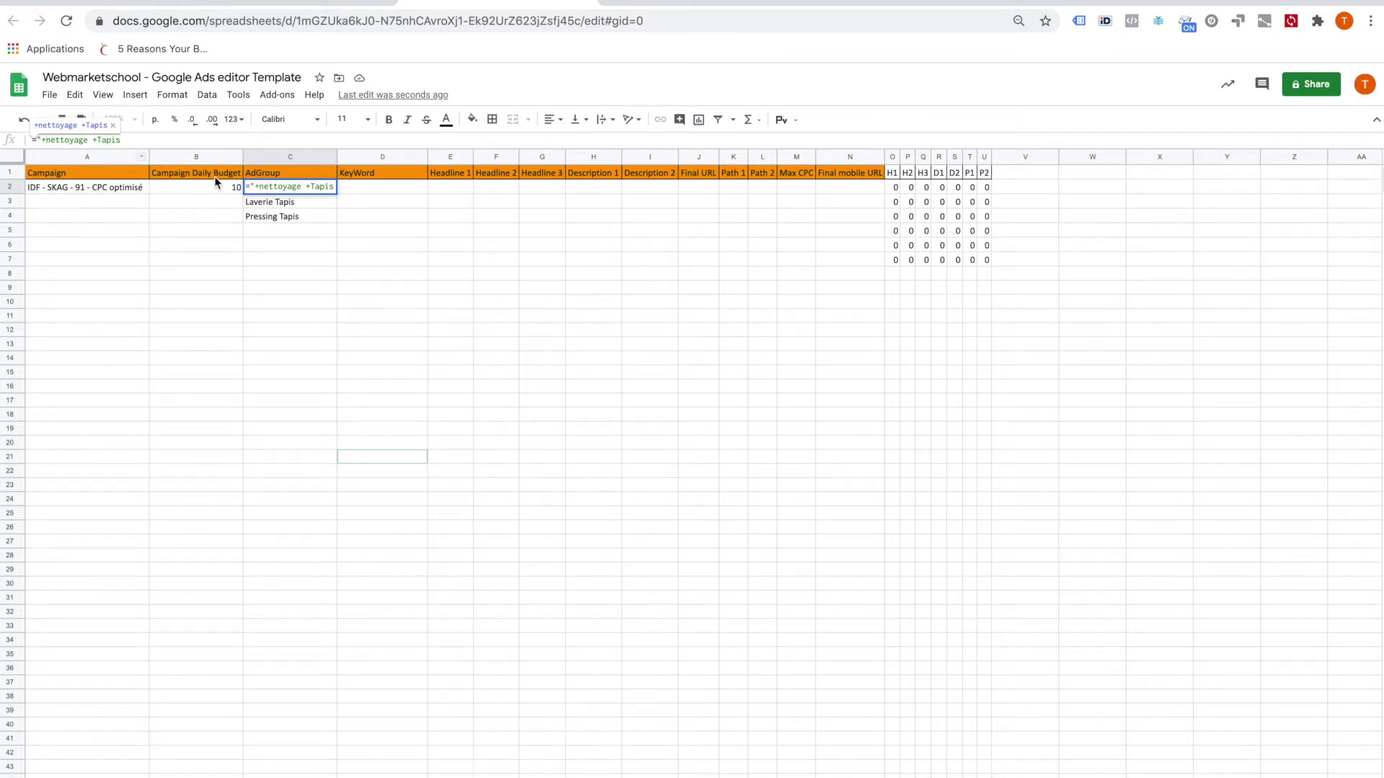
key("Return")
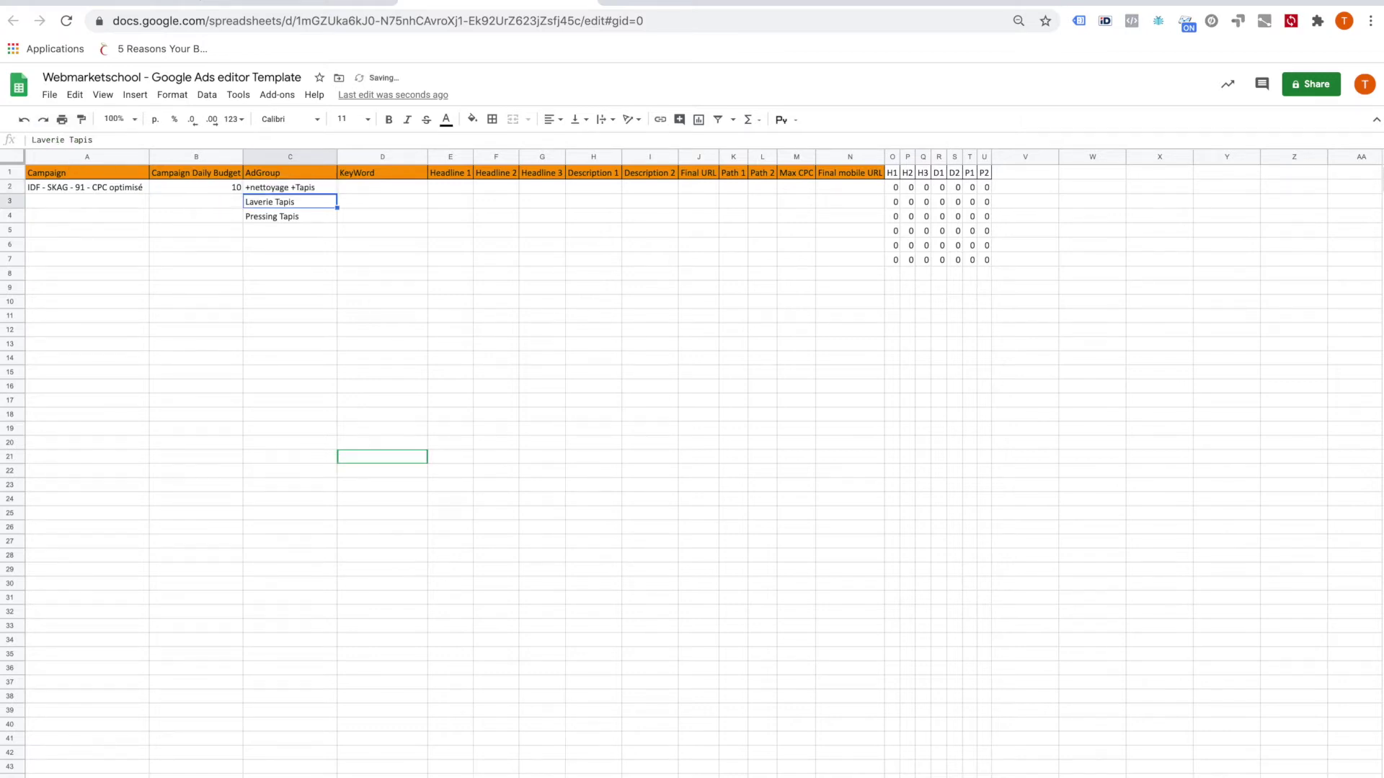
Step: Convert the Laverie Tapis ad group in C3 into a quoted text formula reading "+Laverie +Tapis"
left_click(32, 142)
type("+")
type("\"")
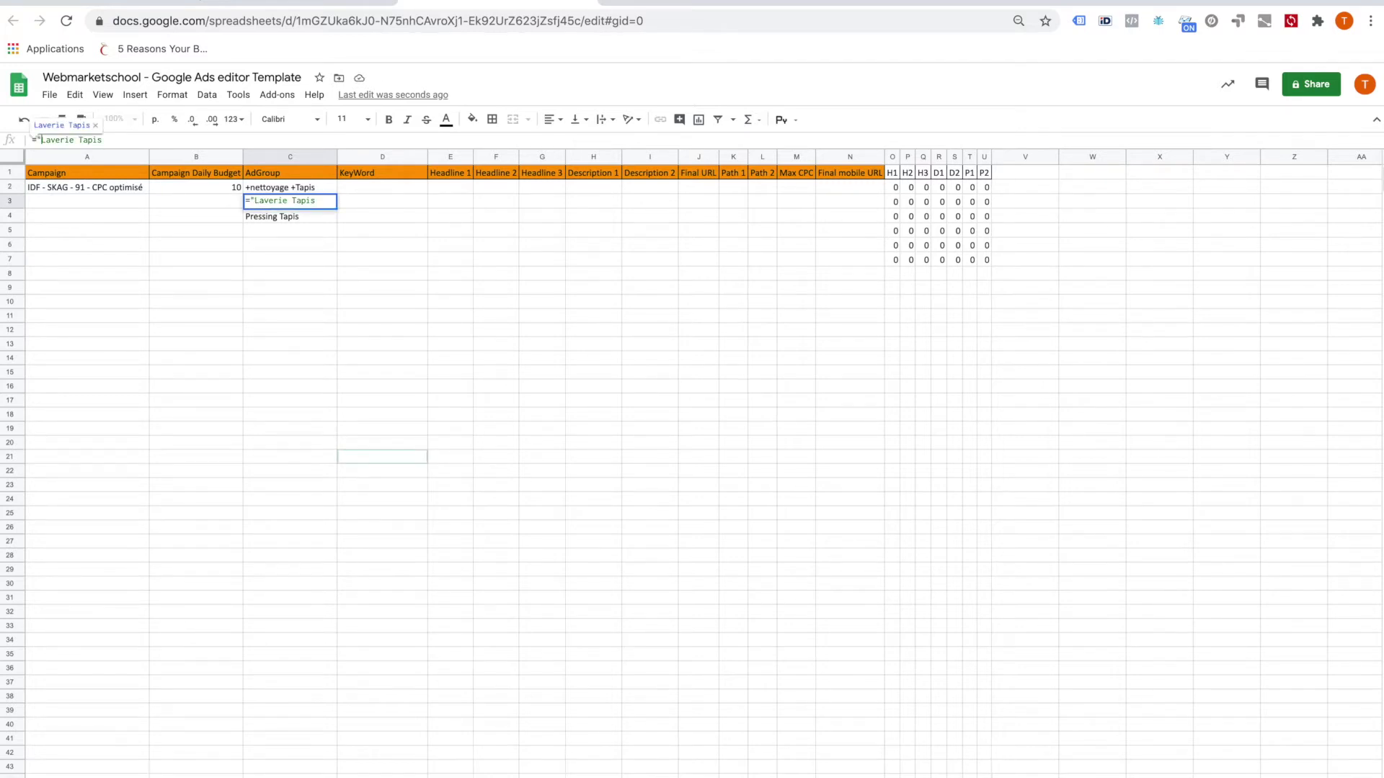
type("+")
left_click(85, 140)
type("+")
left_click(136, 140)
type("\"")
key("Return")
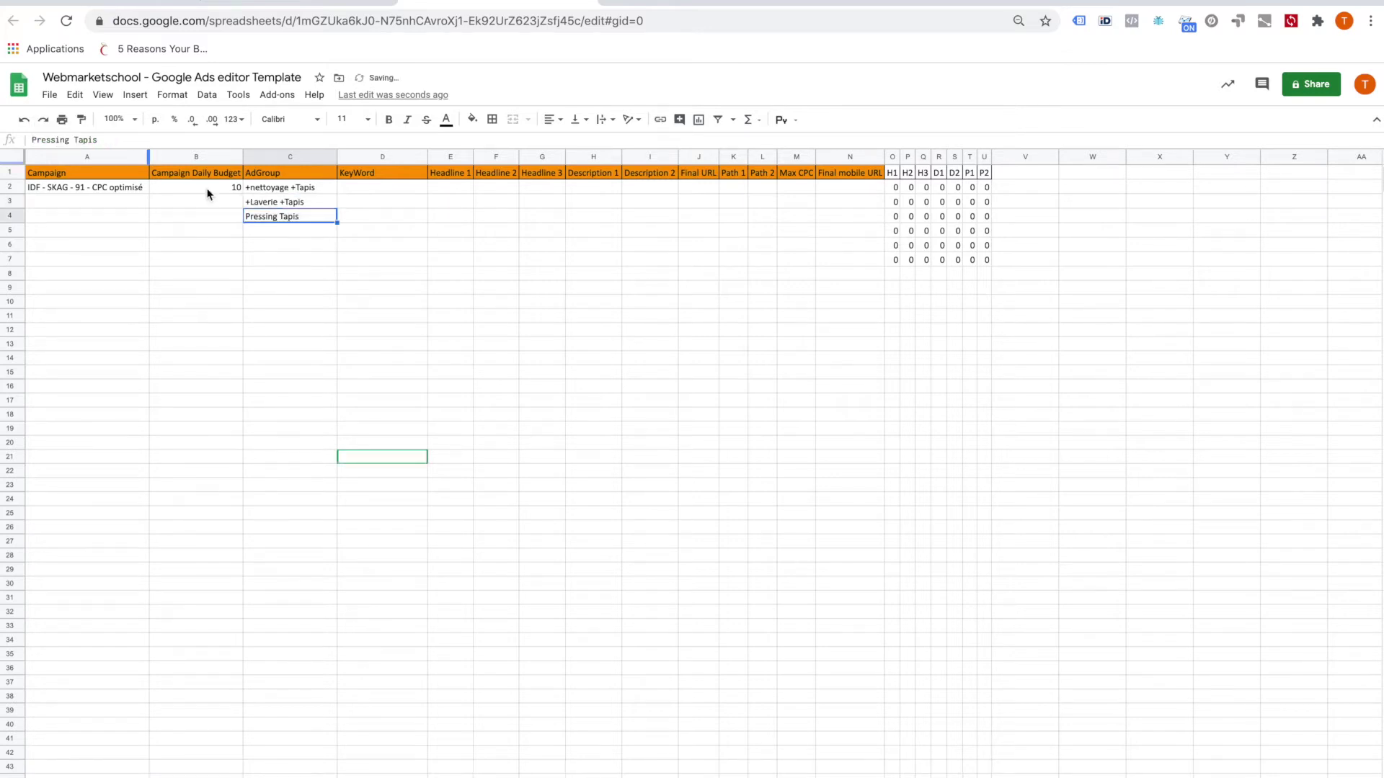
Step: Convert the Pressing Tapis ad group in C4 into a quoted text formula reading "+Pressing +Tapis"
left_click(32, 142)
type("=\"+")
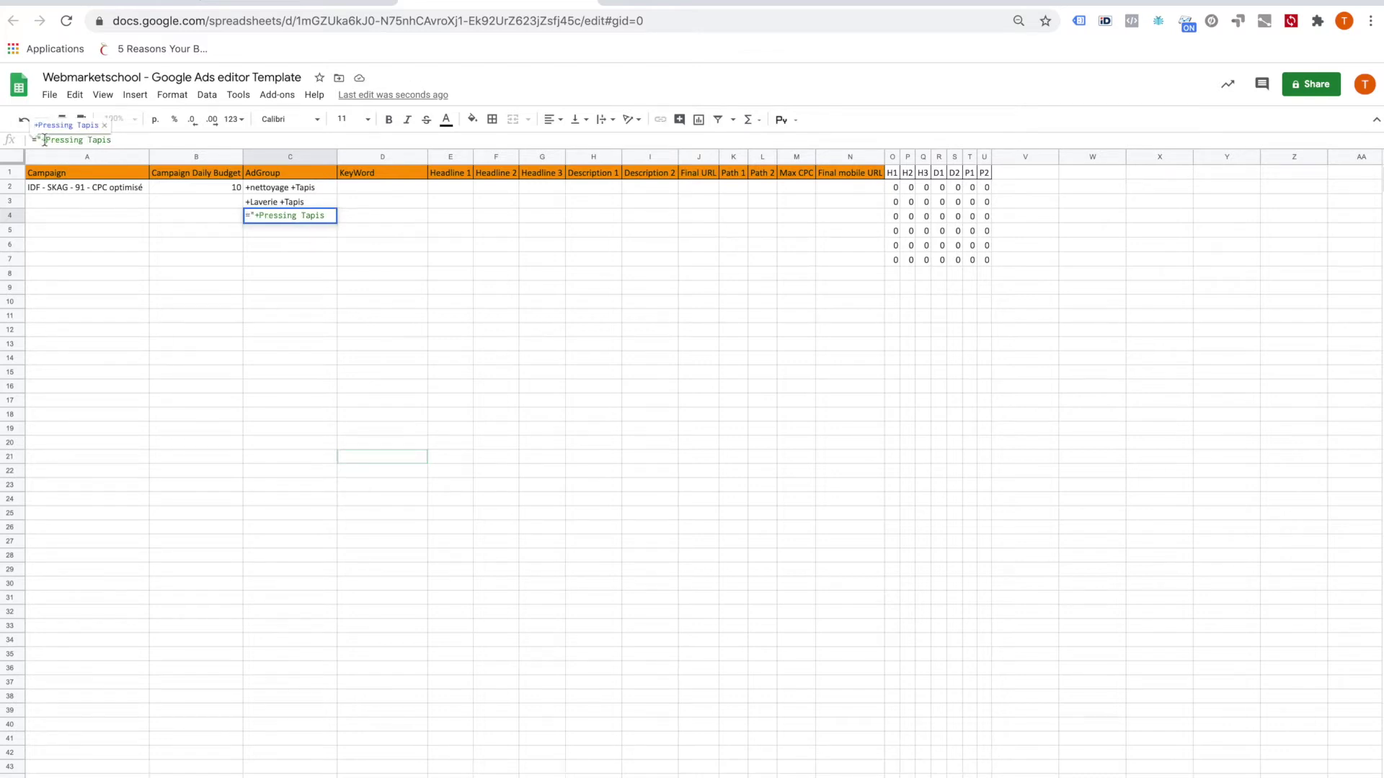
left_click(89, 141)
type("+")
key("Return")
Step: Build the keyword in D2 with the formula =C2&" +91" and fill it down to D4
left_click(365, 191)
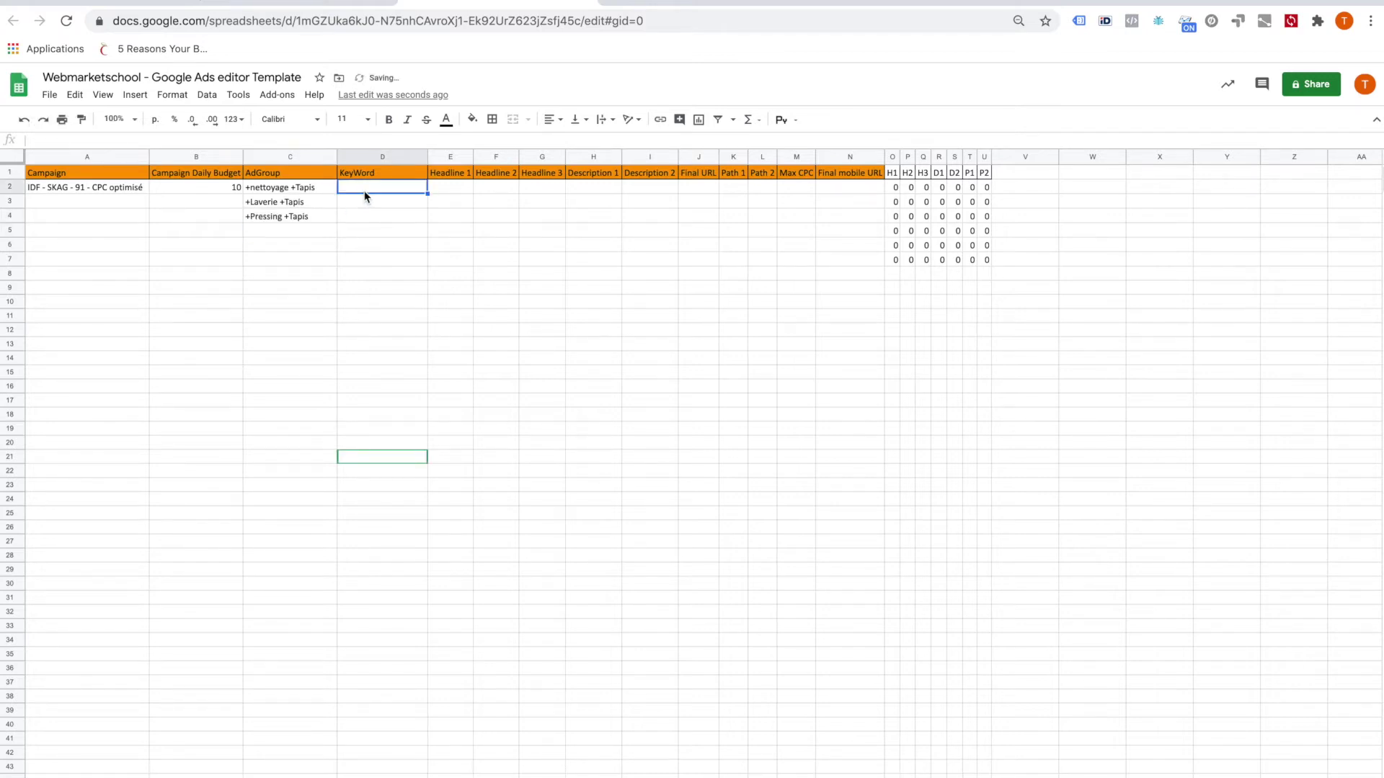
type("=")
left_click(303, 191)
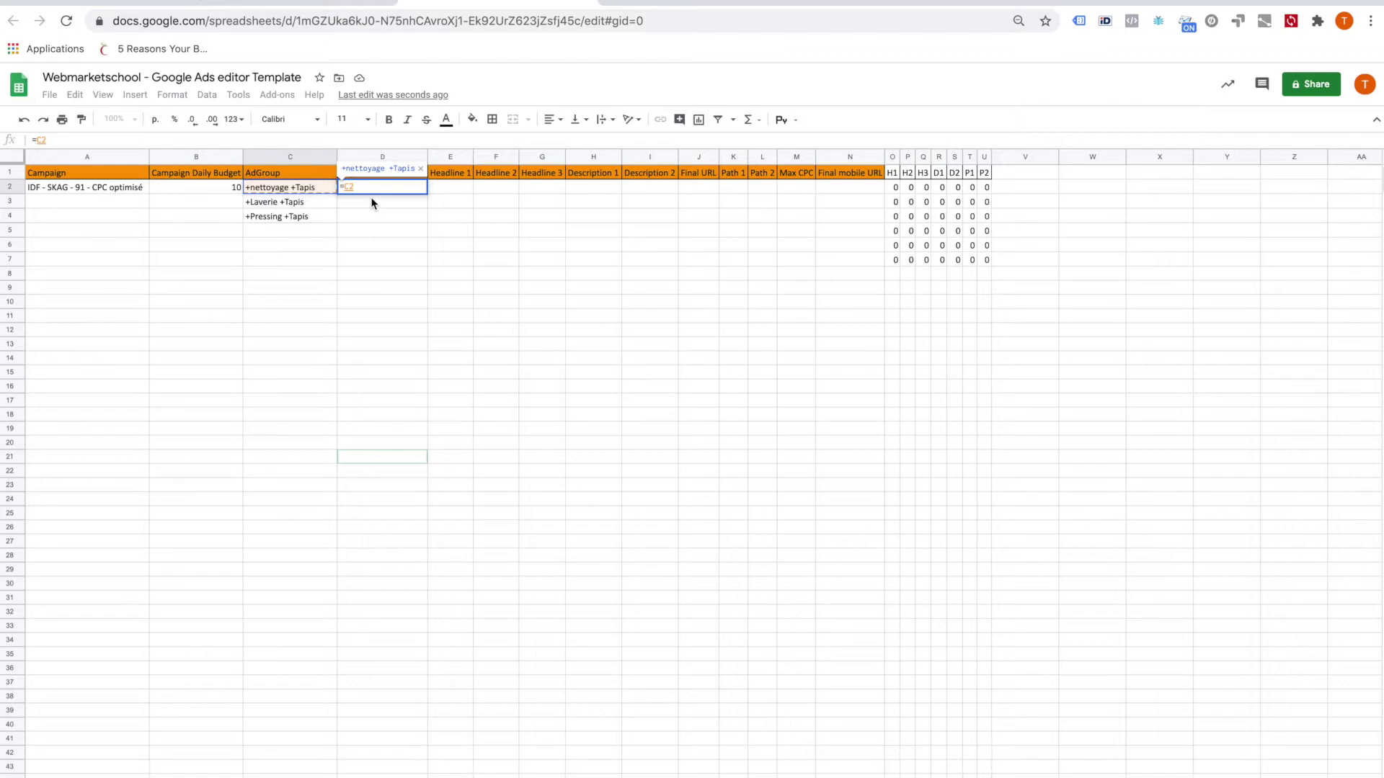
type("&\"")
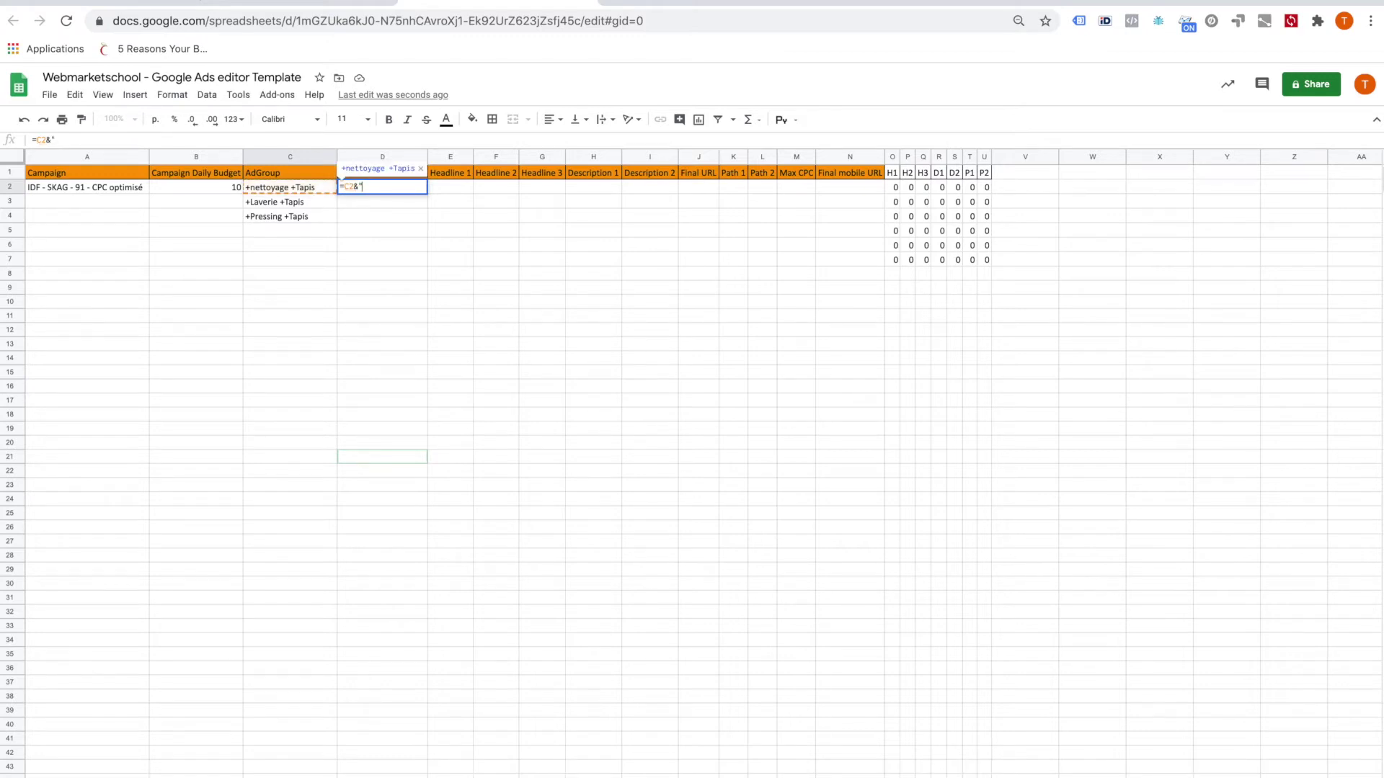
type(" +91\"")
key("Return")
left_click(380, 190)
left_click_drag(428, 193, 428, 222)
left_click(309, 258)
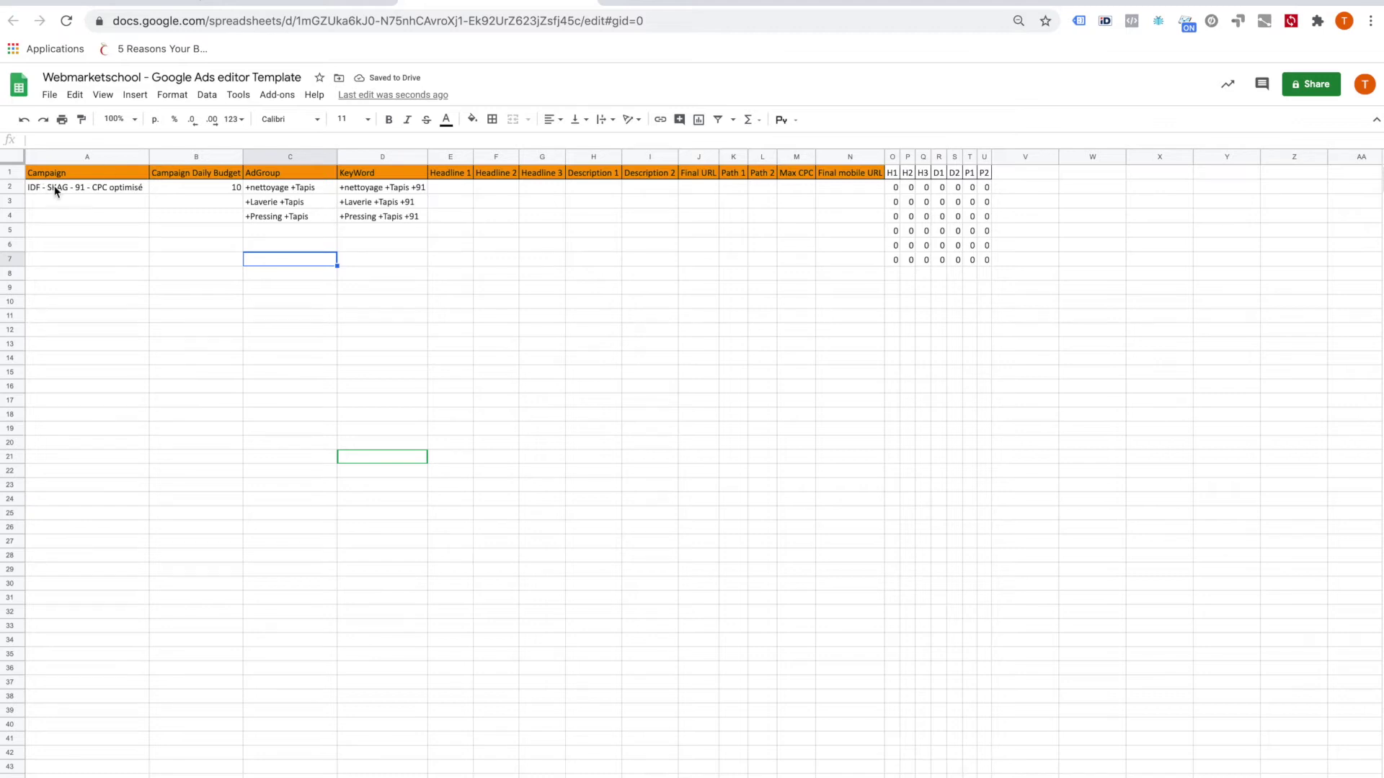
Step: Fill the daily budget and the campaign name from row 2 down to row 4
left_click(183, 192)
left_click_drag(242, 194, 242, 222)
left_click(101, 189)
left_click_drag(148, 194, 361, 220)
Step: Duplicate the block A2:D4 into the rows directly beneath it, starting at A5
left_click(128, 193)
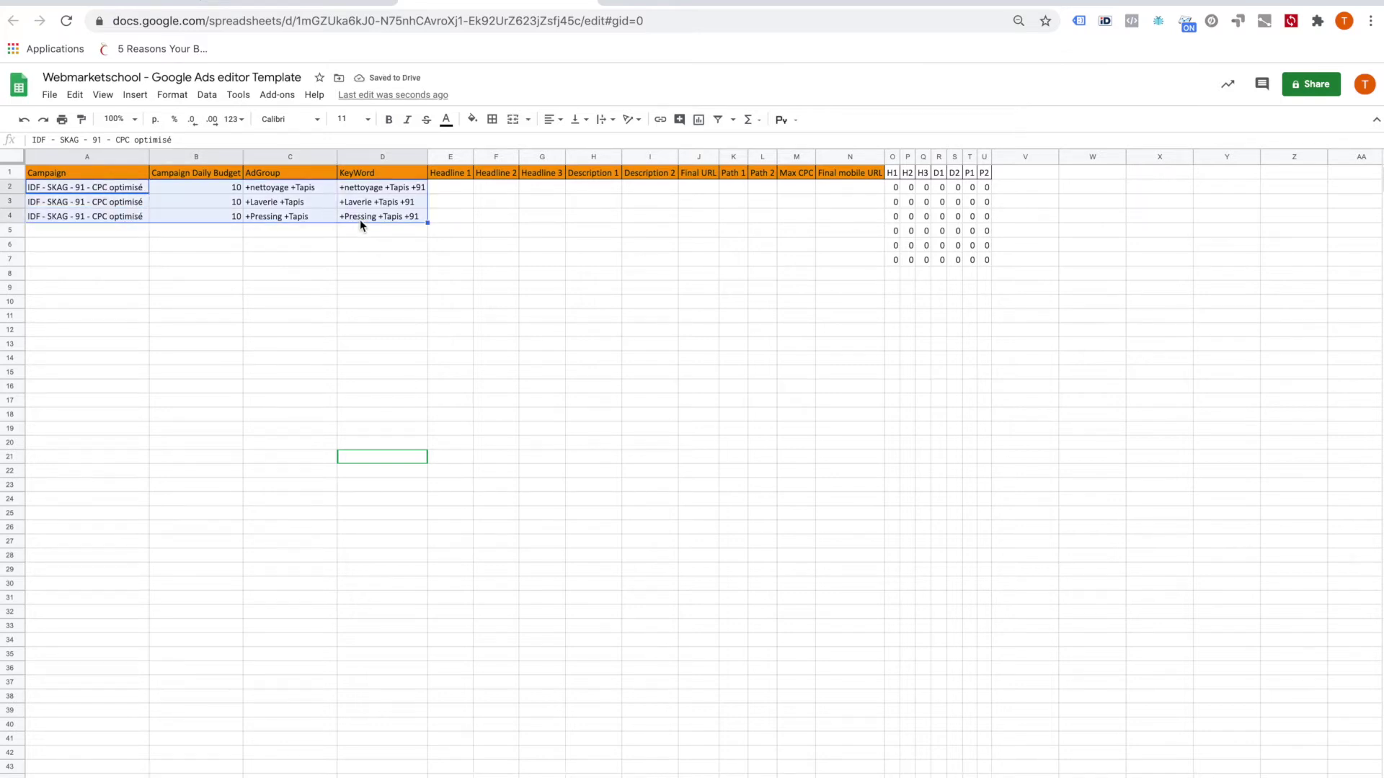
left_click(130, 238)
key("ctrl+v")
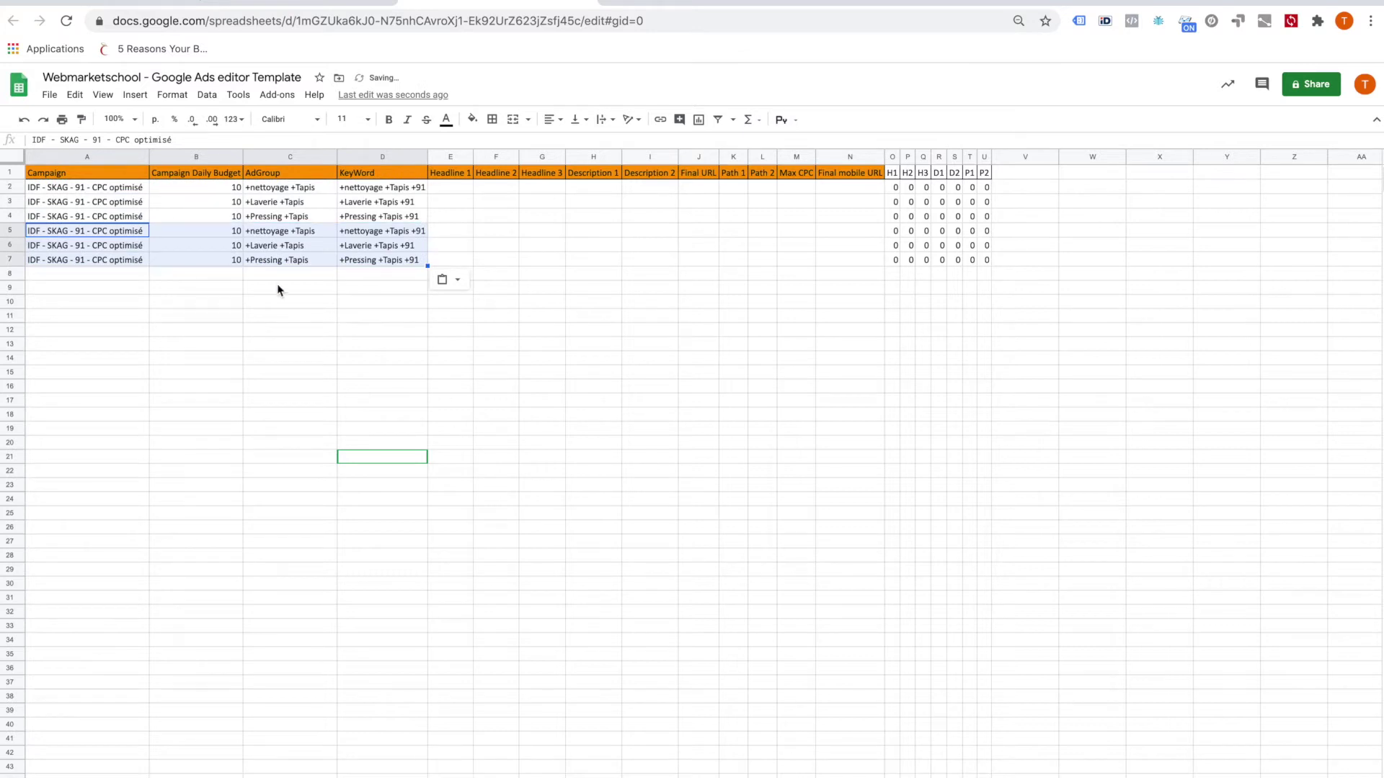
Step: Rename the campaign in A5 to "IDF - SKAG - 92 - CPC optimisé" and fill it down to A7
double_click(83, 232)
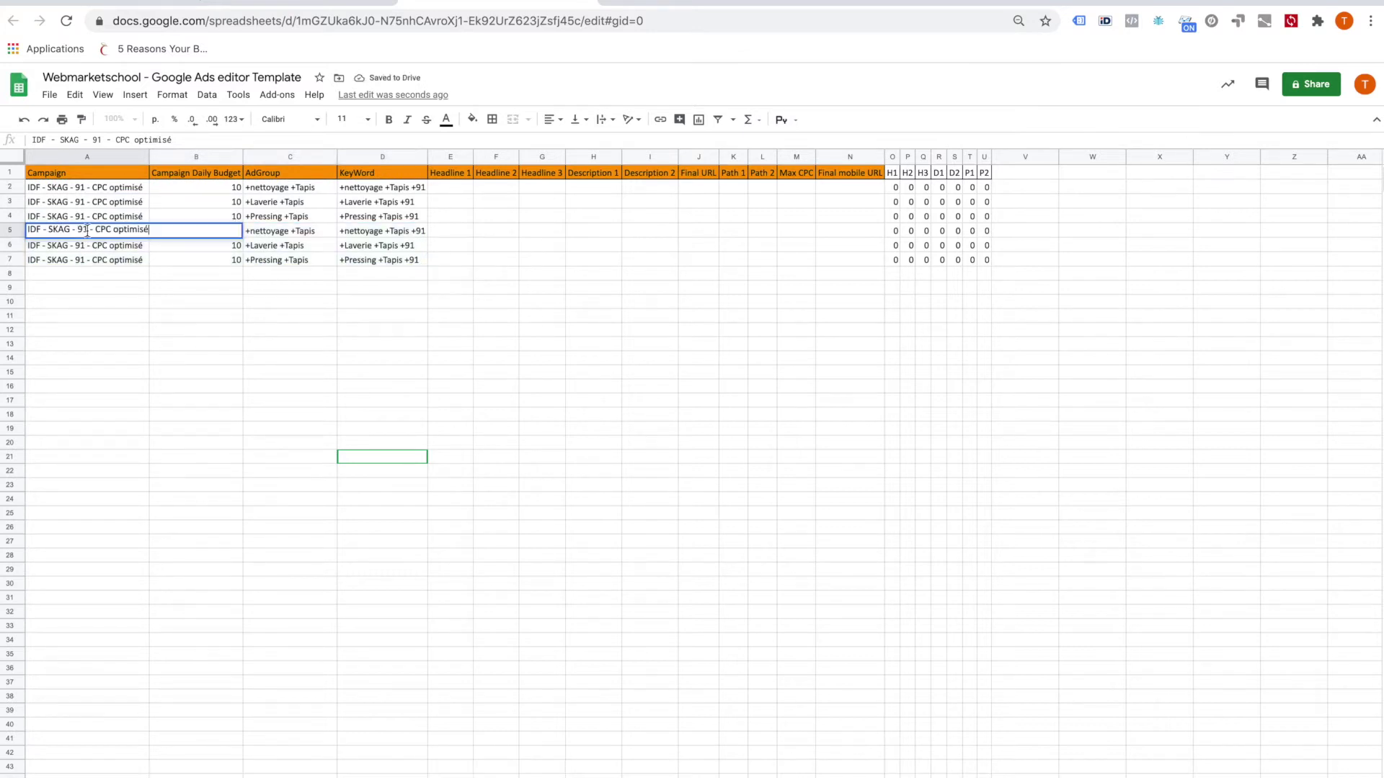
key("BackSpace")
type("2")
key("Return")
left_click(126, 235)
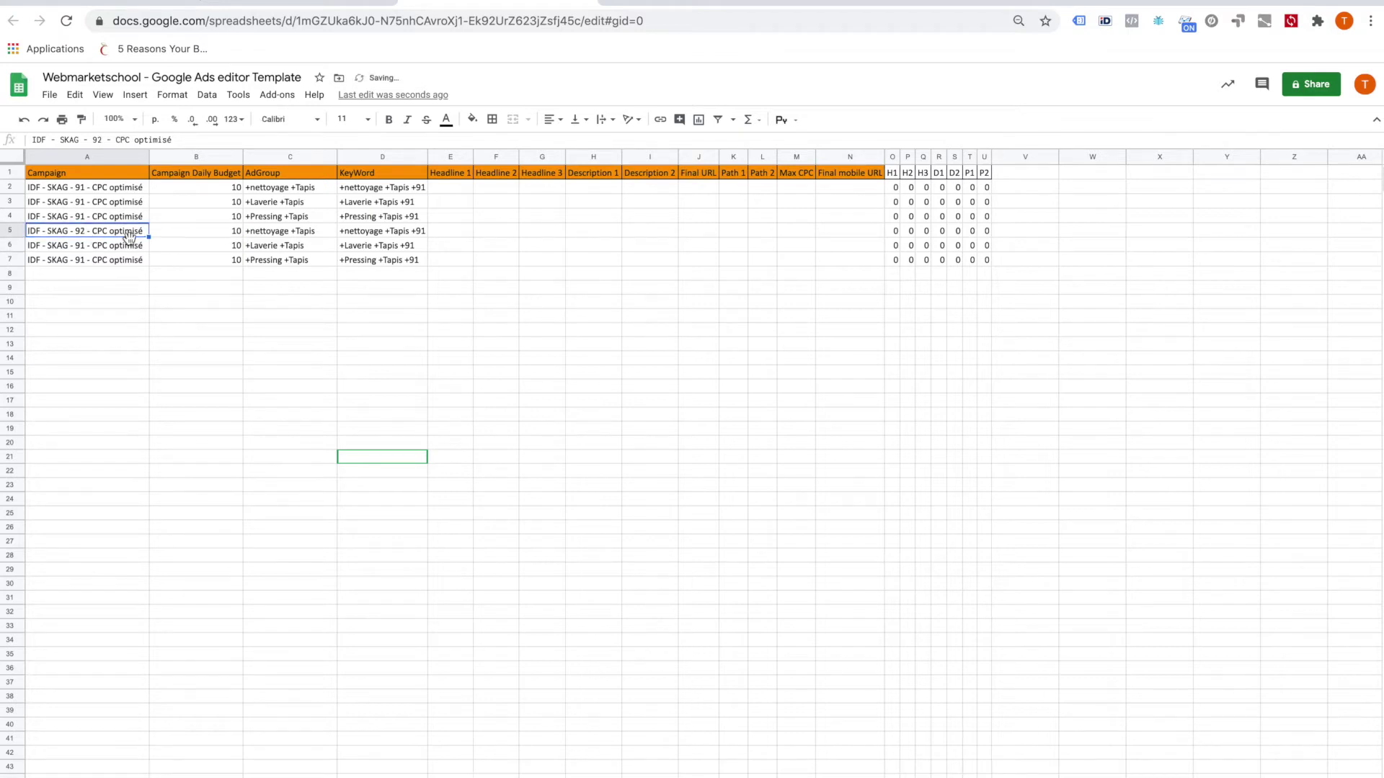
left_click_drag(149, 237, 148, 264)
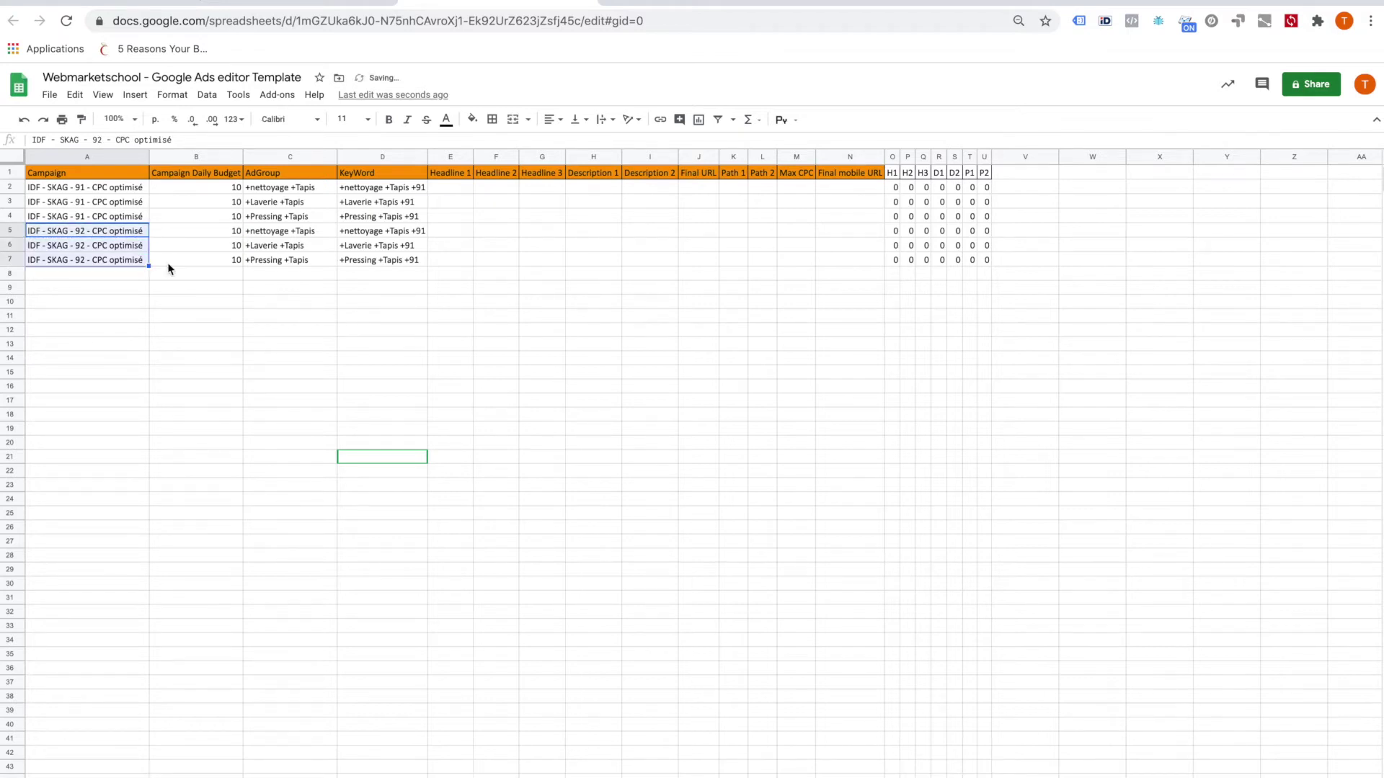
Step: Change the keyword suffix in the D5 formula to " +92" and fill it down to D7
left_click(386, 240)
left_click(75, 139)
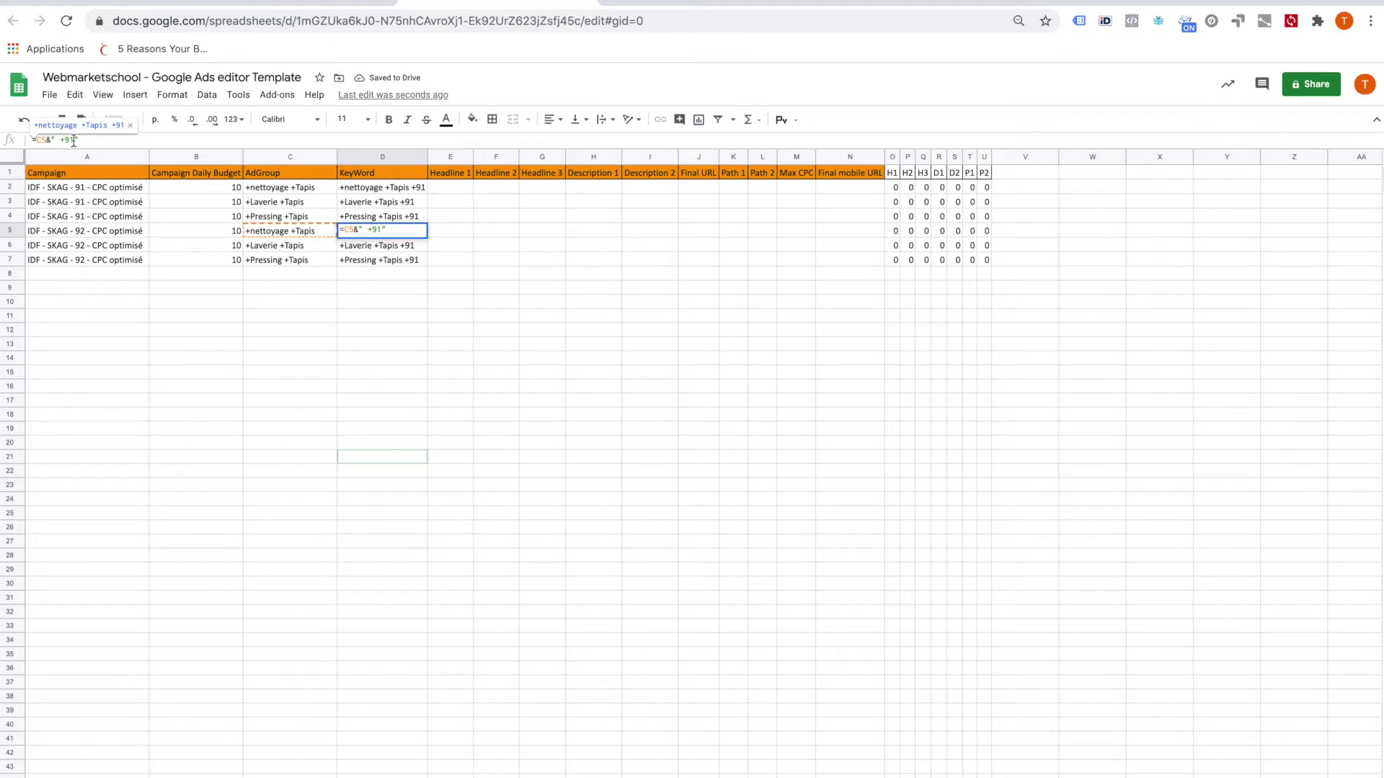
type("2")
key("Return")
left_click(364, 229)
left_click_drag(427, 237, 428, 257)
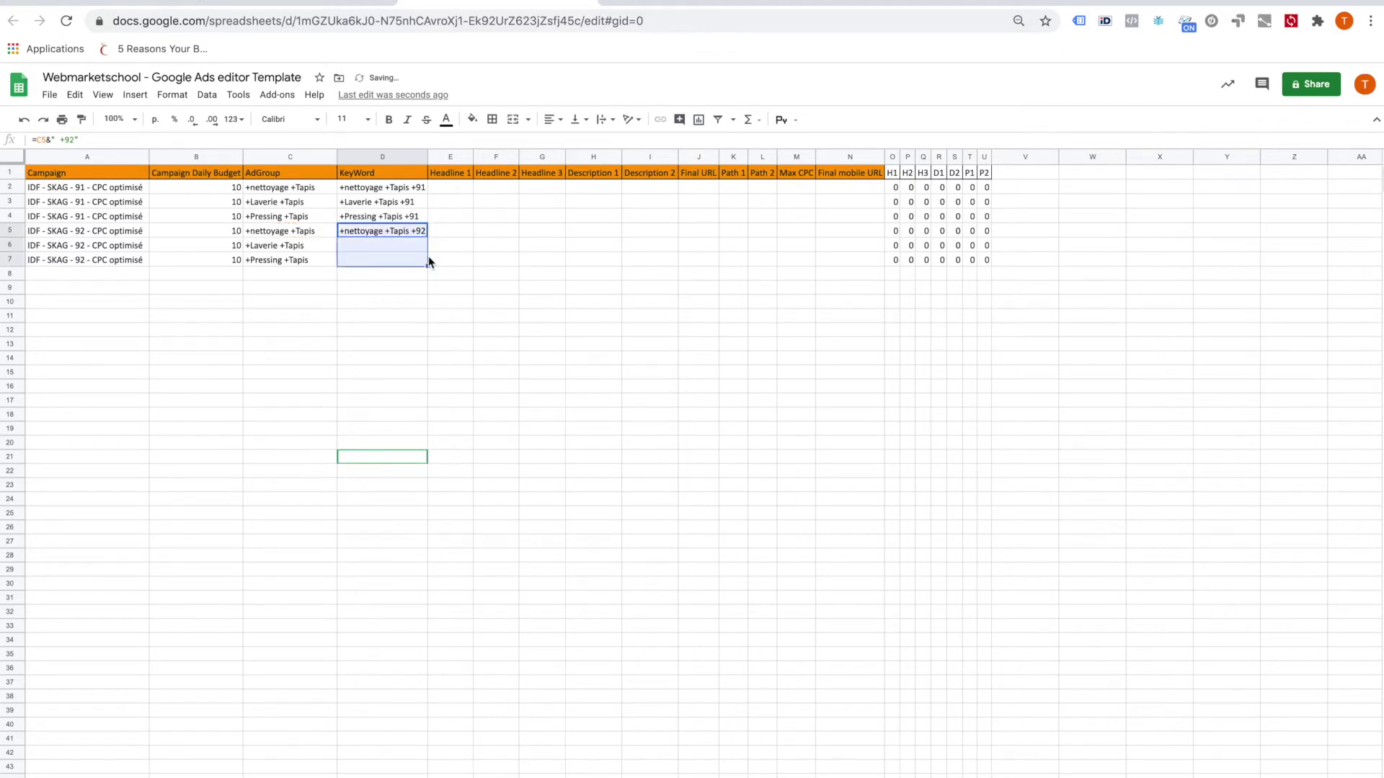
Step: Widen the KeyWord column
left_click(507, 464)
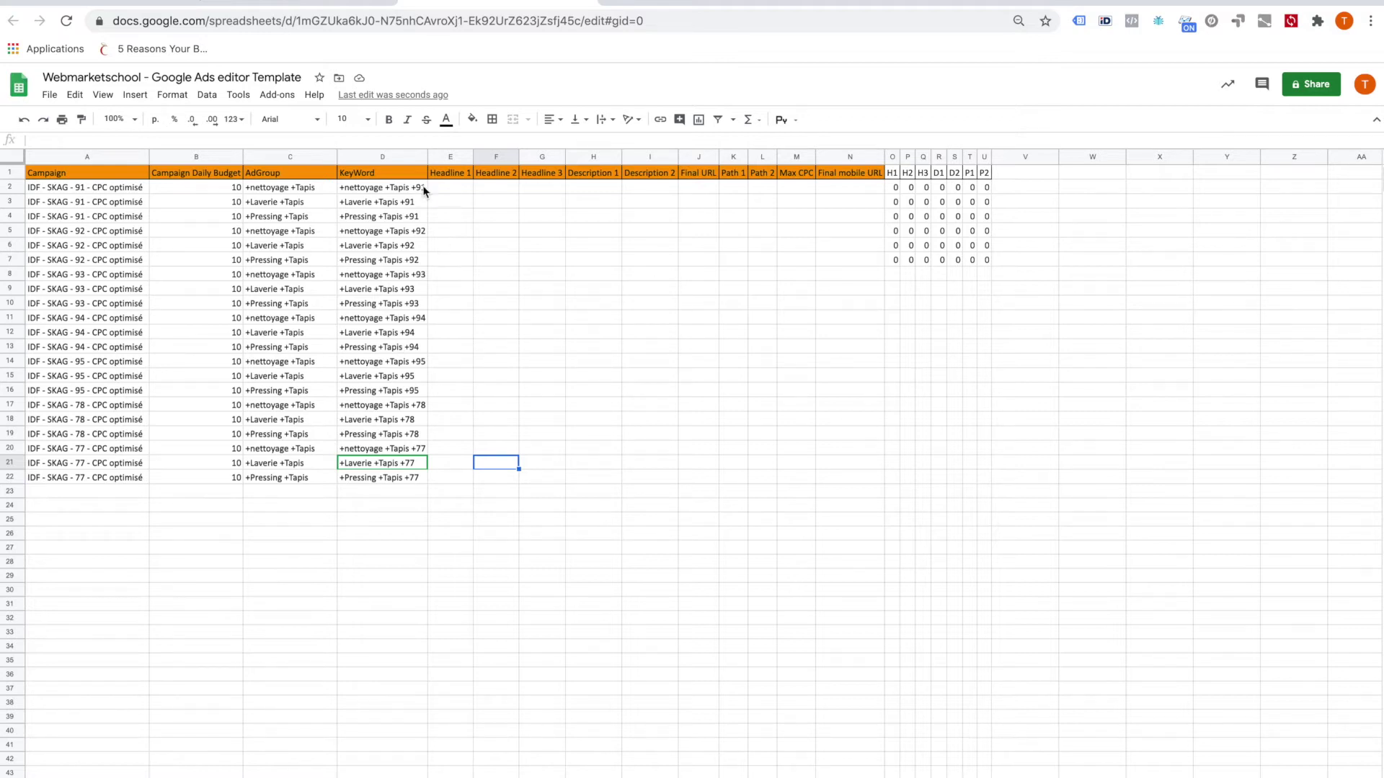
left_click_drag(428, 157, 462, 157)
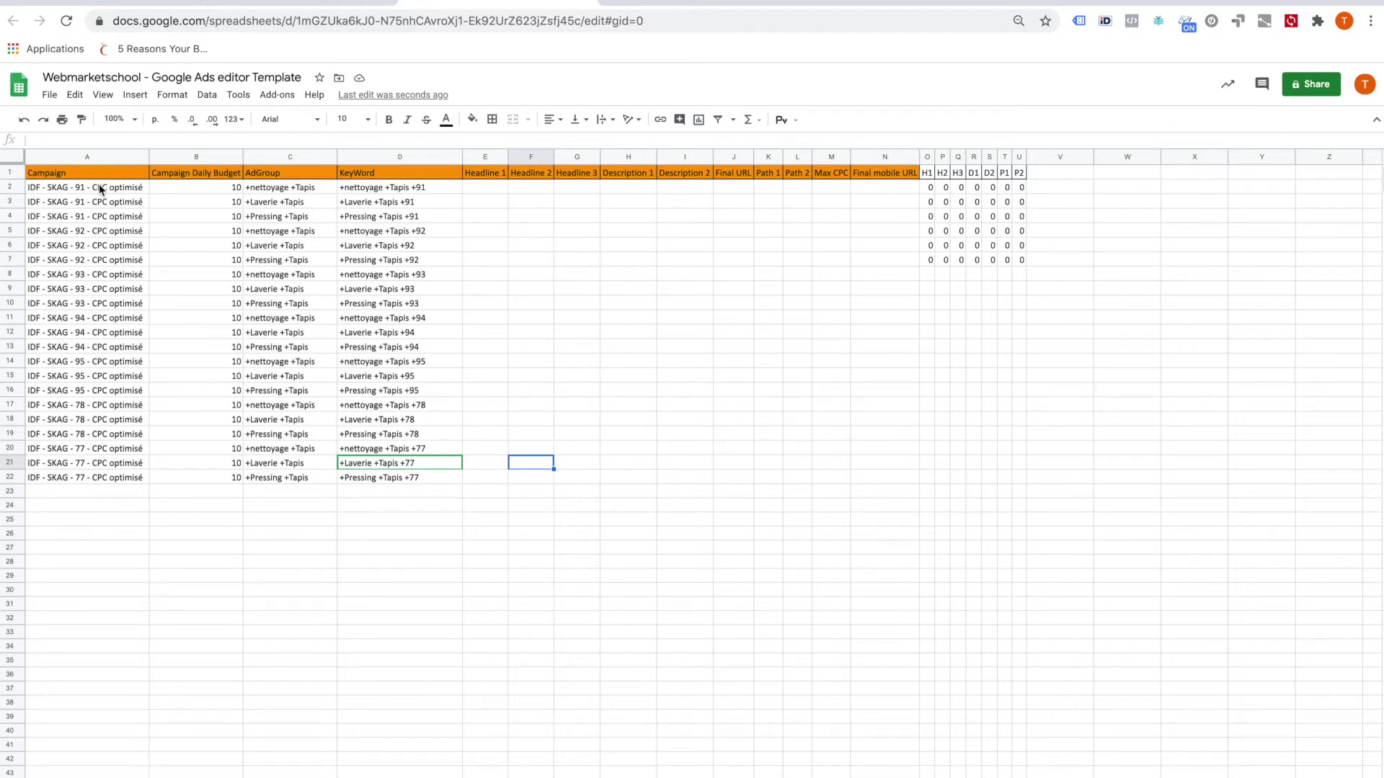
Step: Copy the campaign table A1:D22 including its headers and switch to Google Ads Editor
left_click_drag(65, 173, 433, 483)
key("ctrl+c")
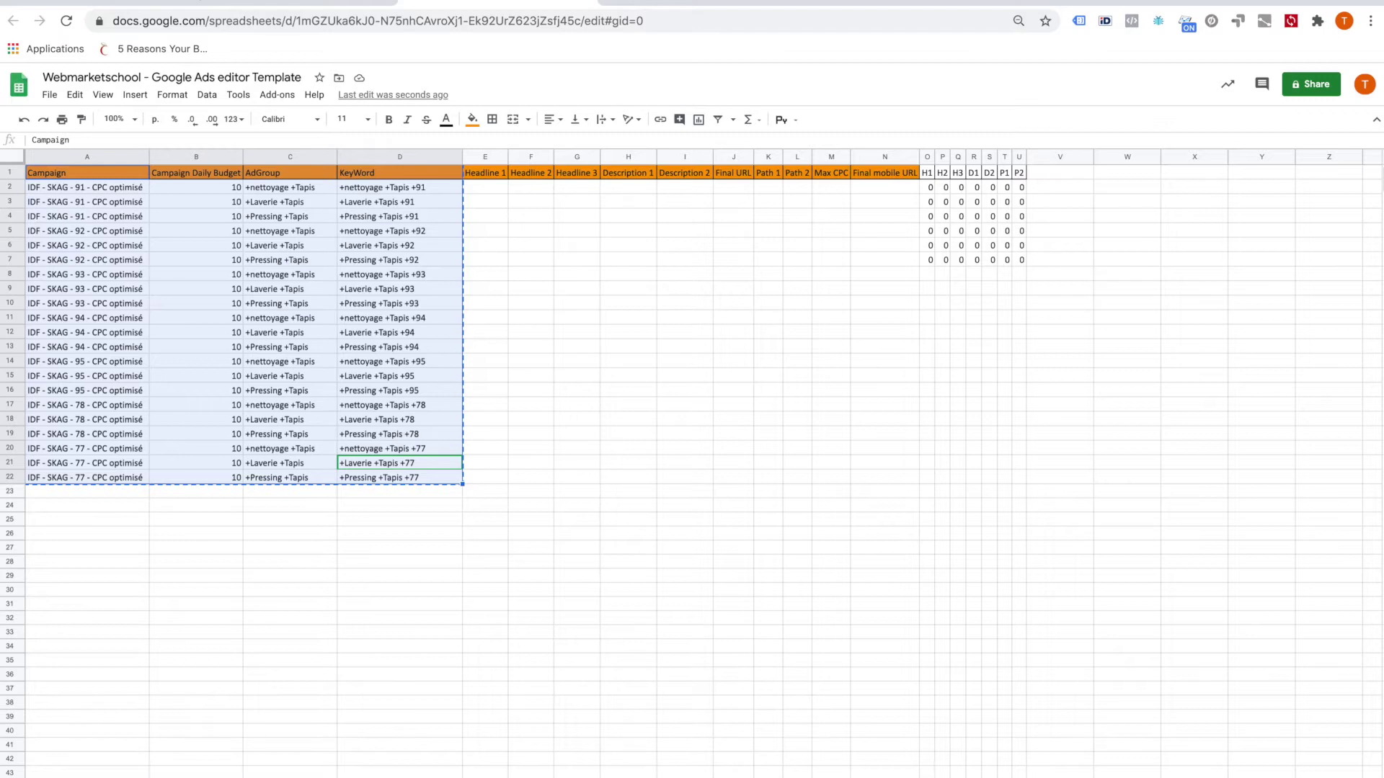
left_click(1053, 764)
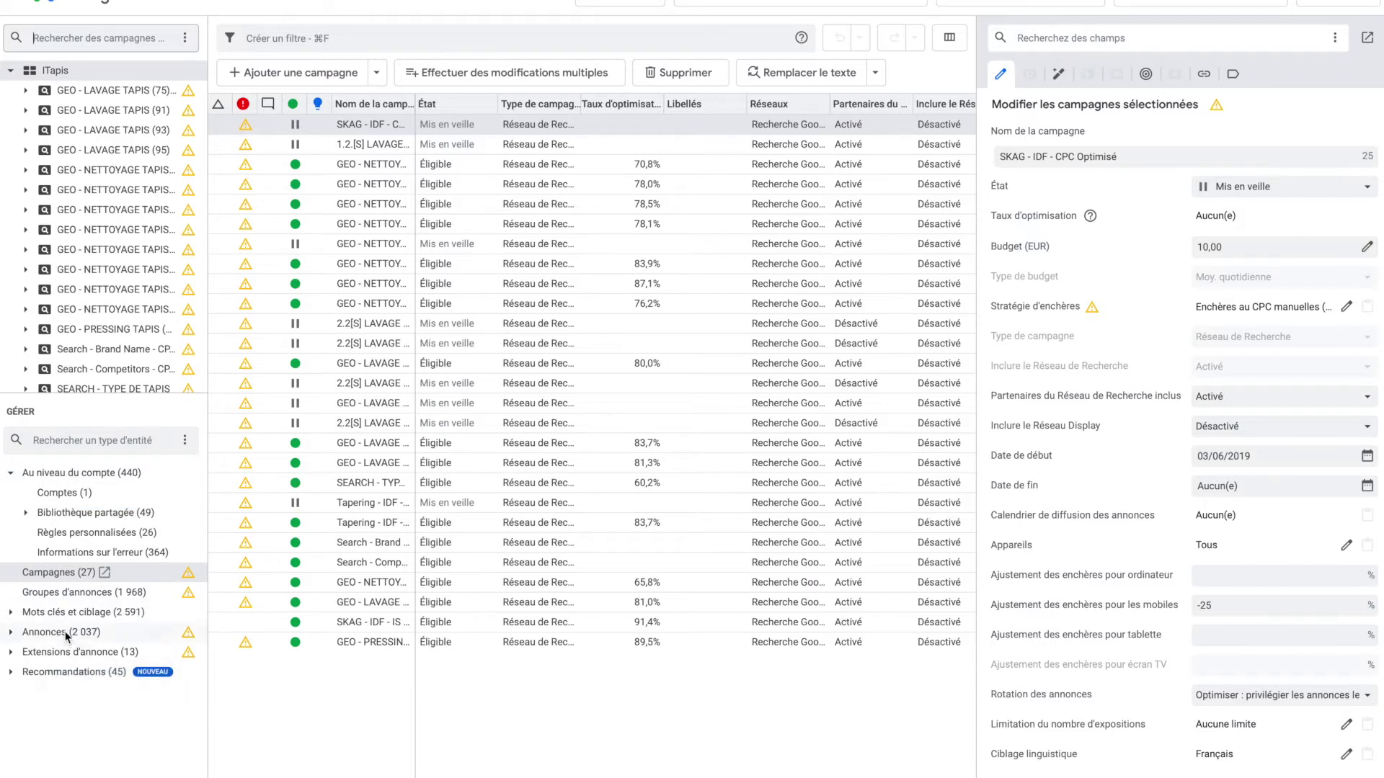
Step: Open a multiple-modifications import for the keywords (Mots clés) and paste the copied campaign table into its grid
left_click(59, 613)
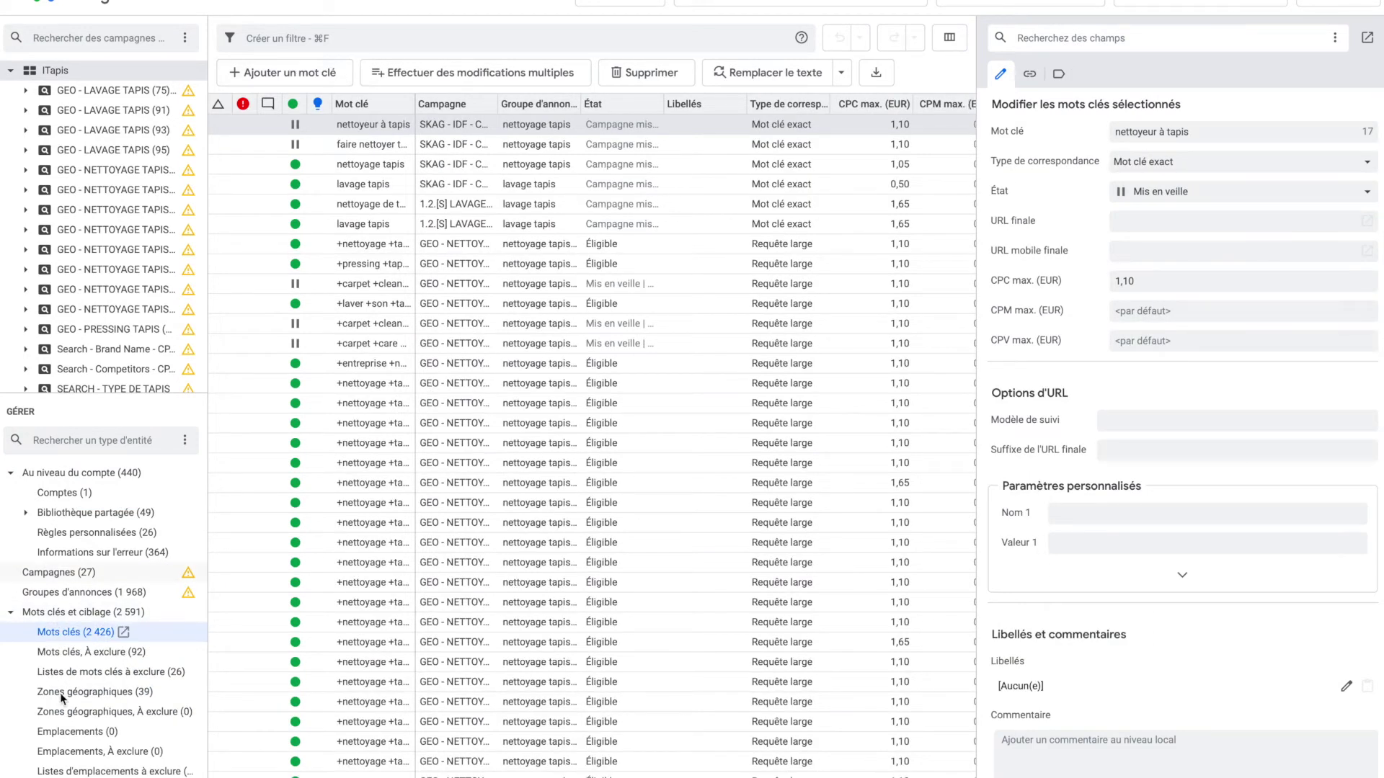
left_click(404, 74)
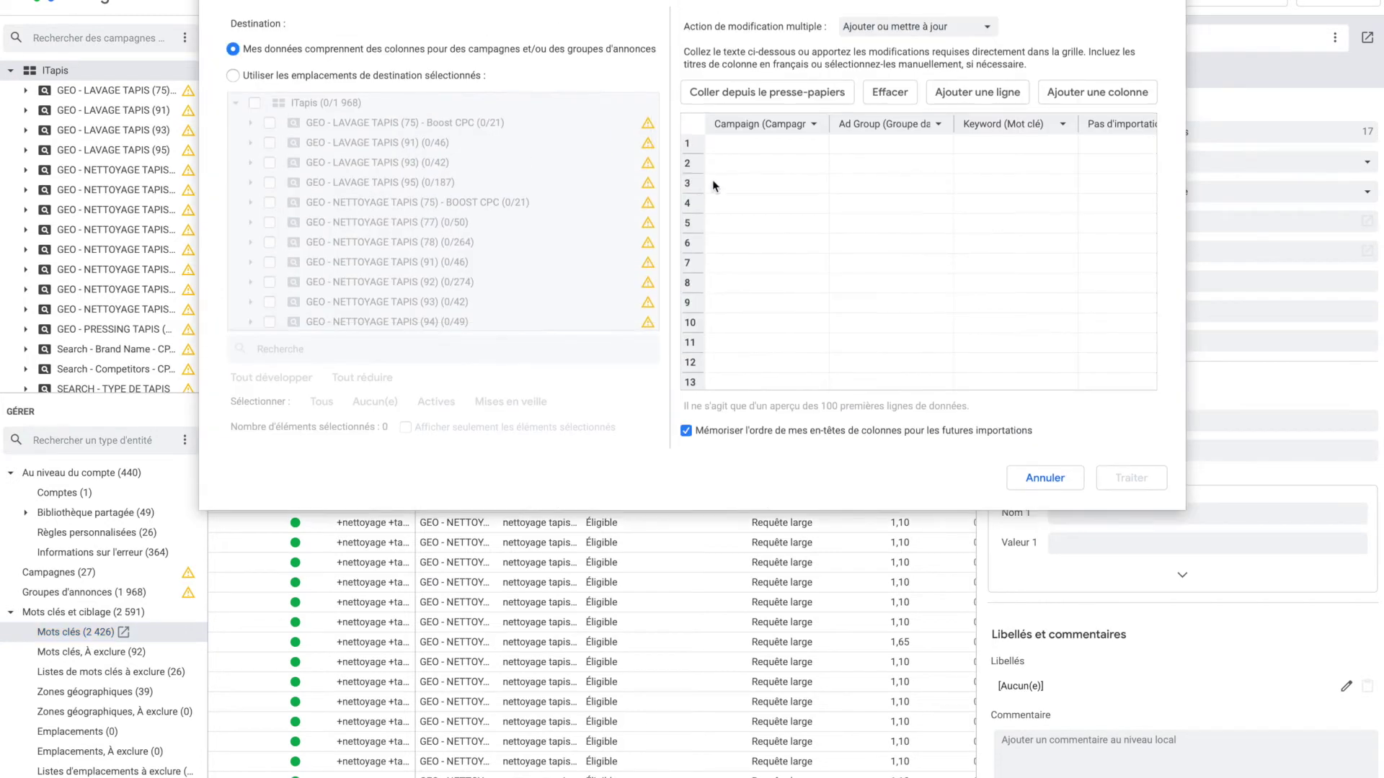
left_click(767, 93)
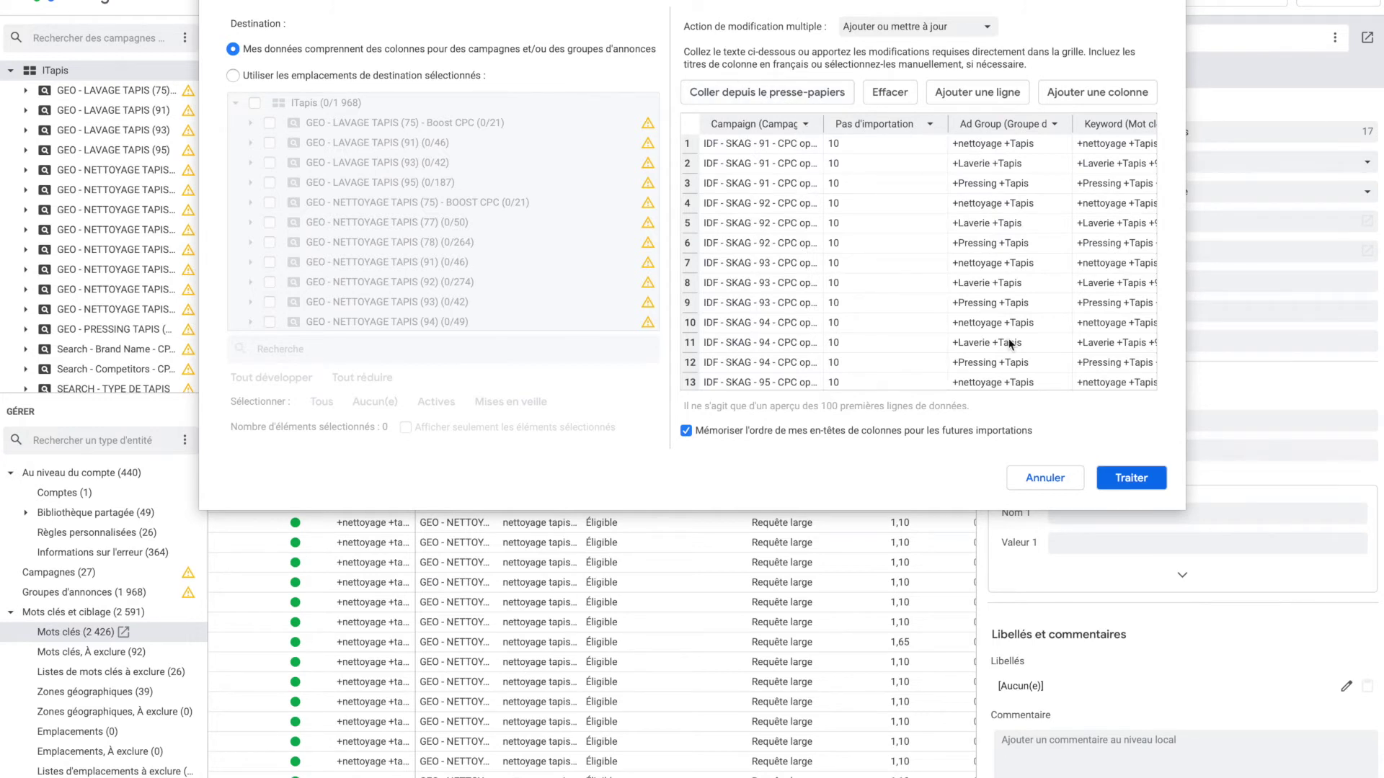
scroll(990, 277, "right", 3)
scroll(991, 277, "left", 3)
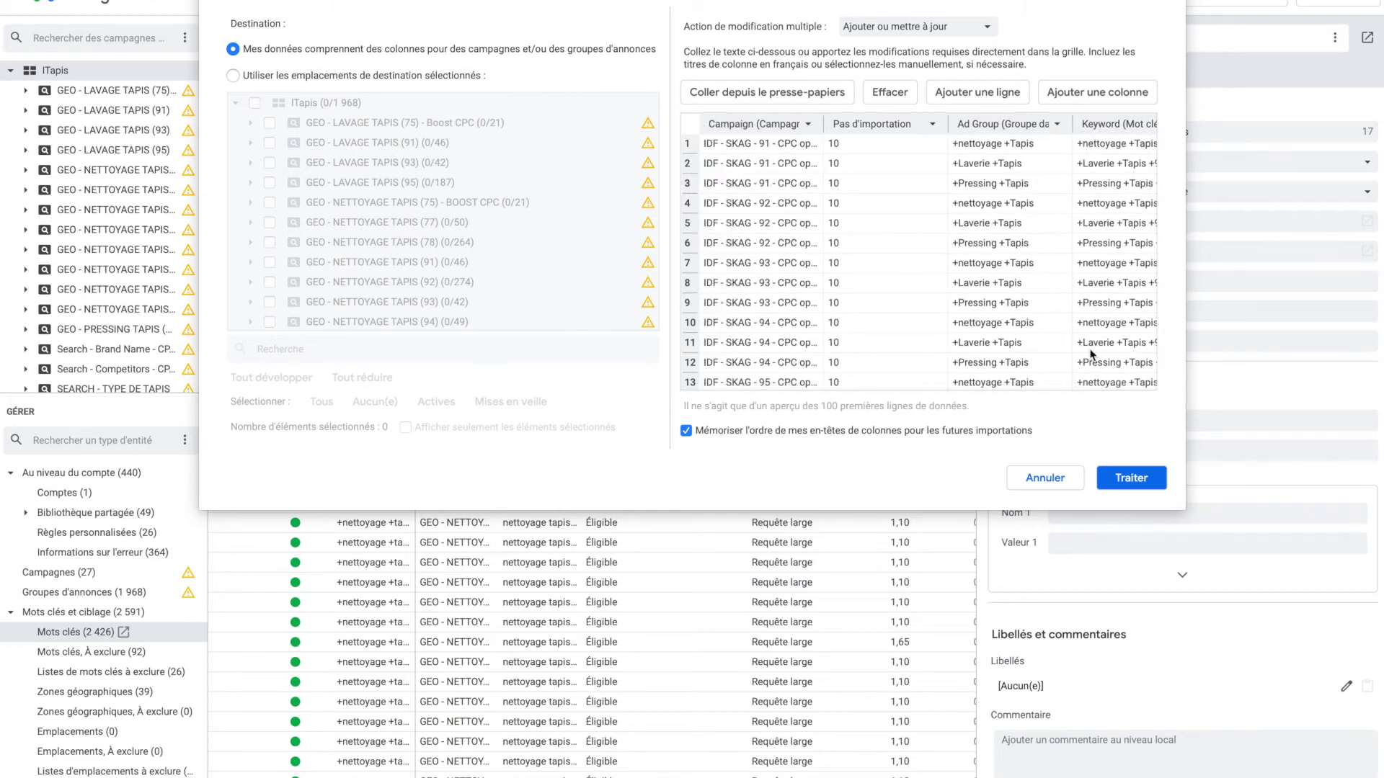
Step: Keep the daily budget column as "Pas d'importation", process the keyword import and finish it to review the proposed SKAG campaigns
left_click(877, 125)
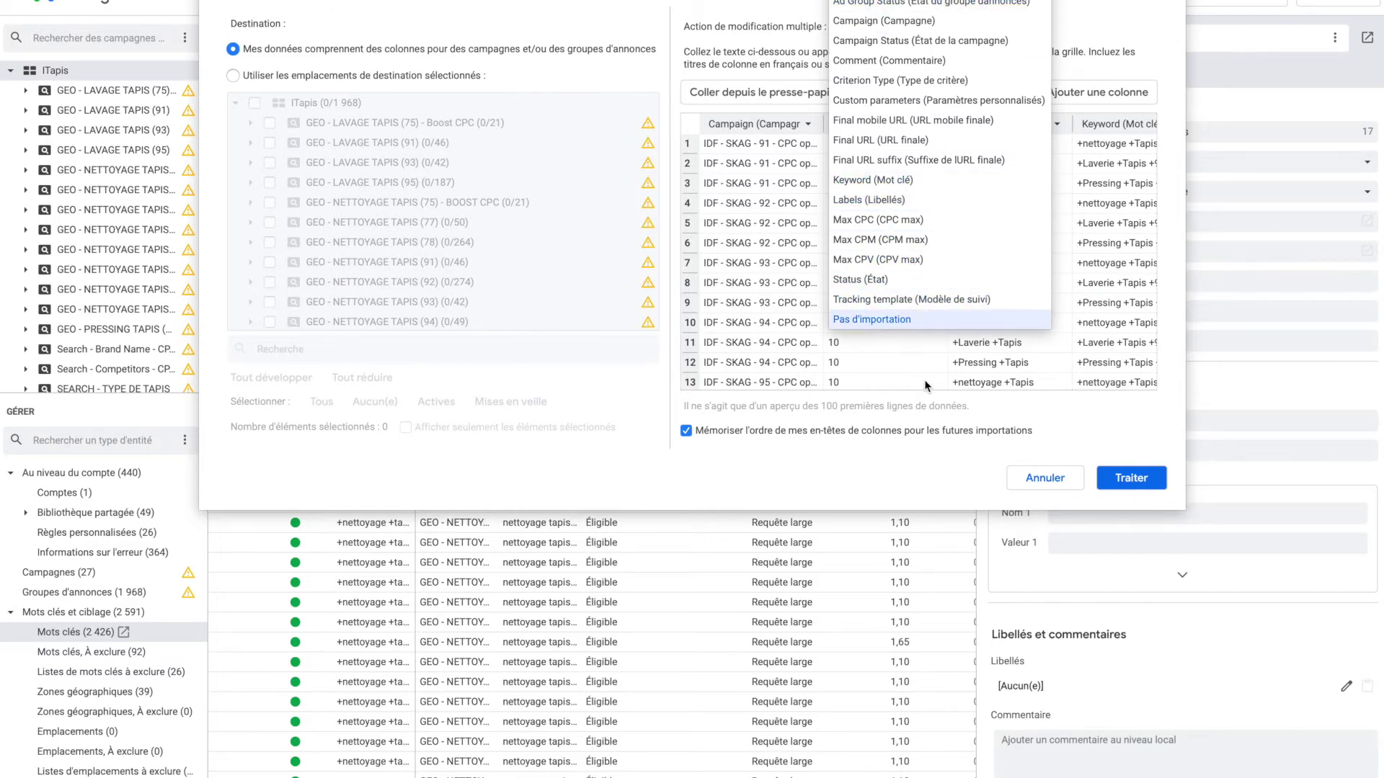
left_click(900, 326)
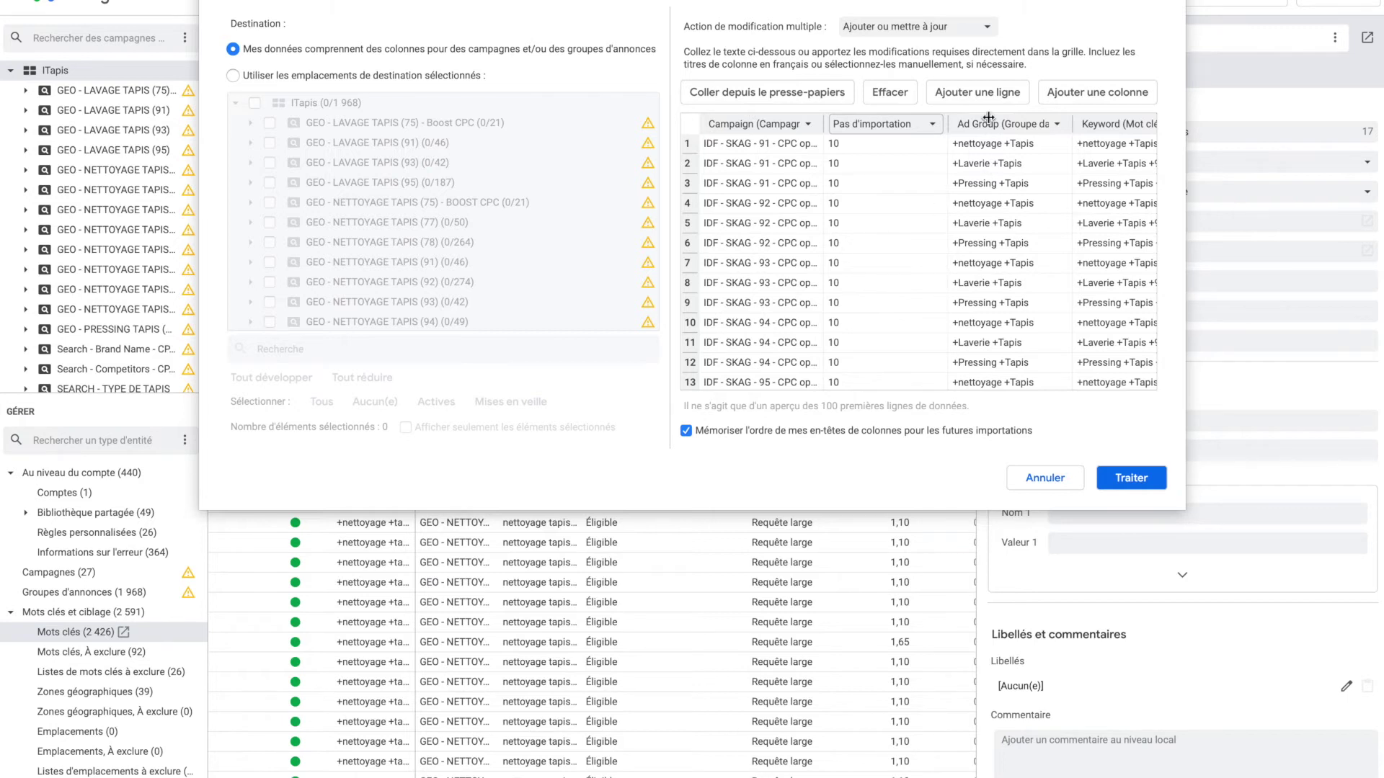
scroll(986, 329, "down", 1)
scroll(986, 329, "right", 1)
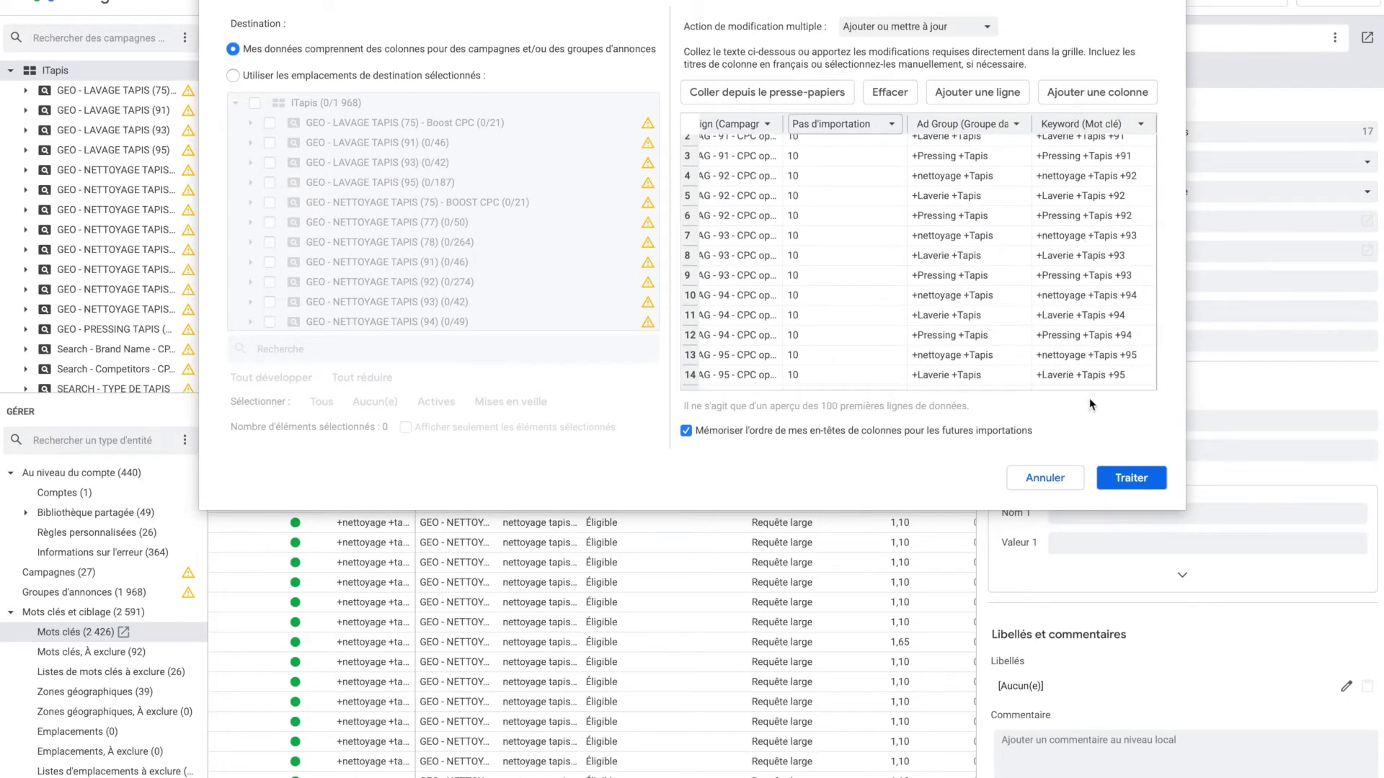
left_click(1116, 480)
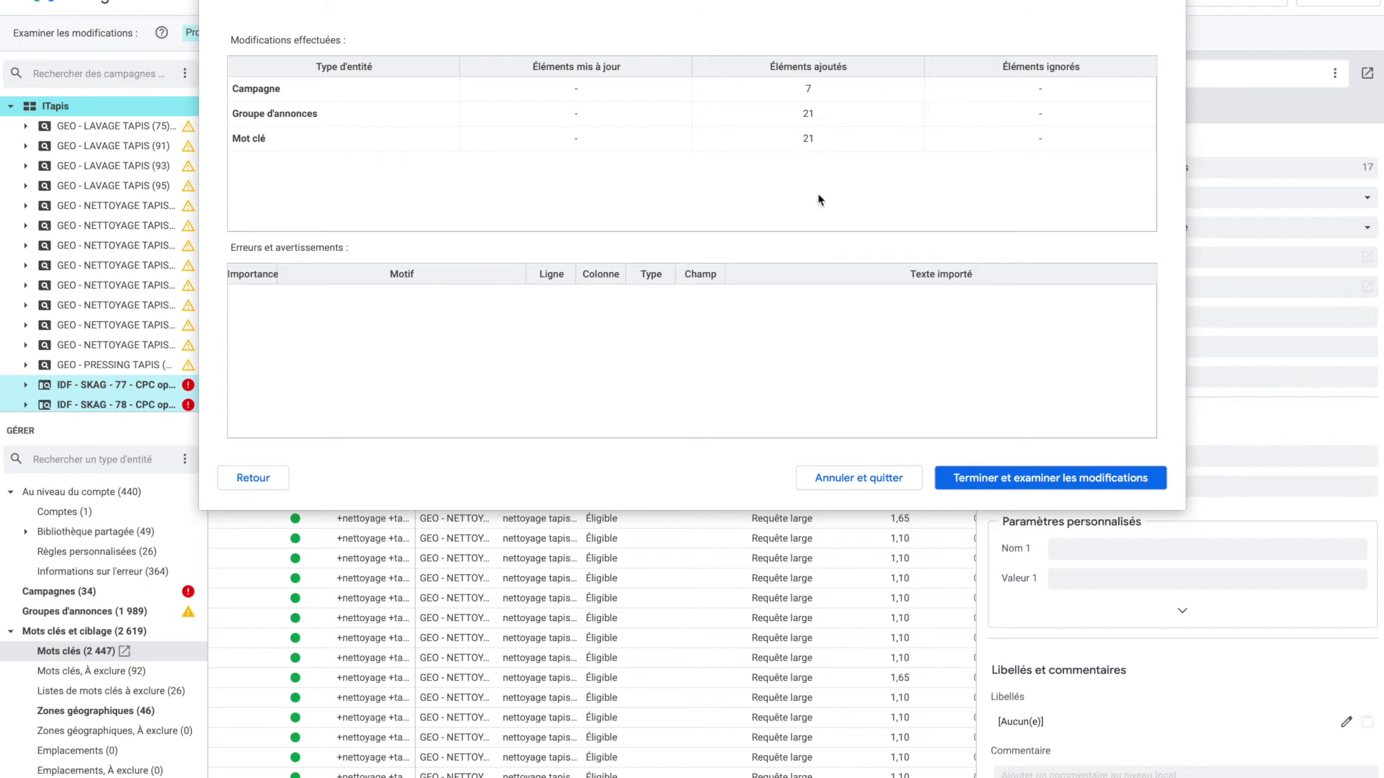
left_click(993, 480)
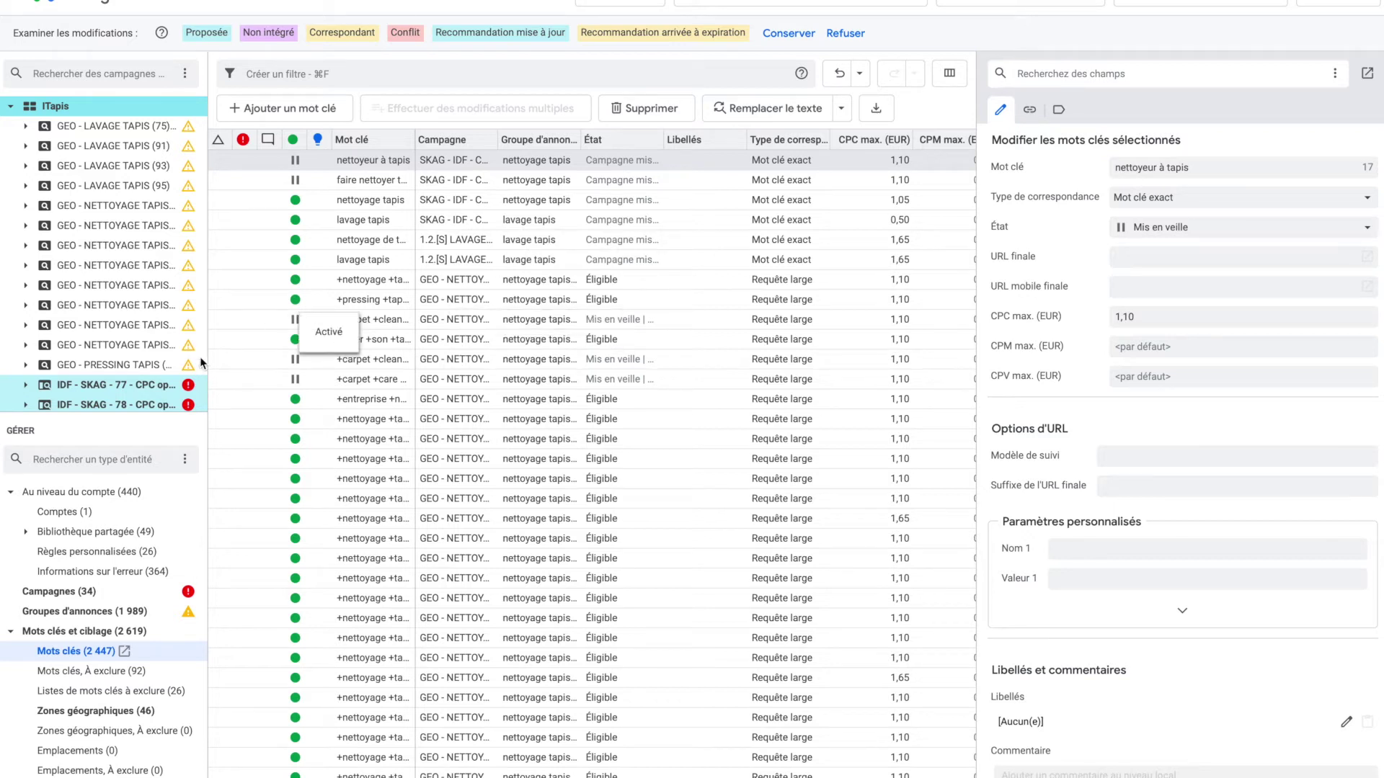
scroll(148, 380, "down", 1)
scroll(147, 381, "down", 3)
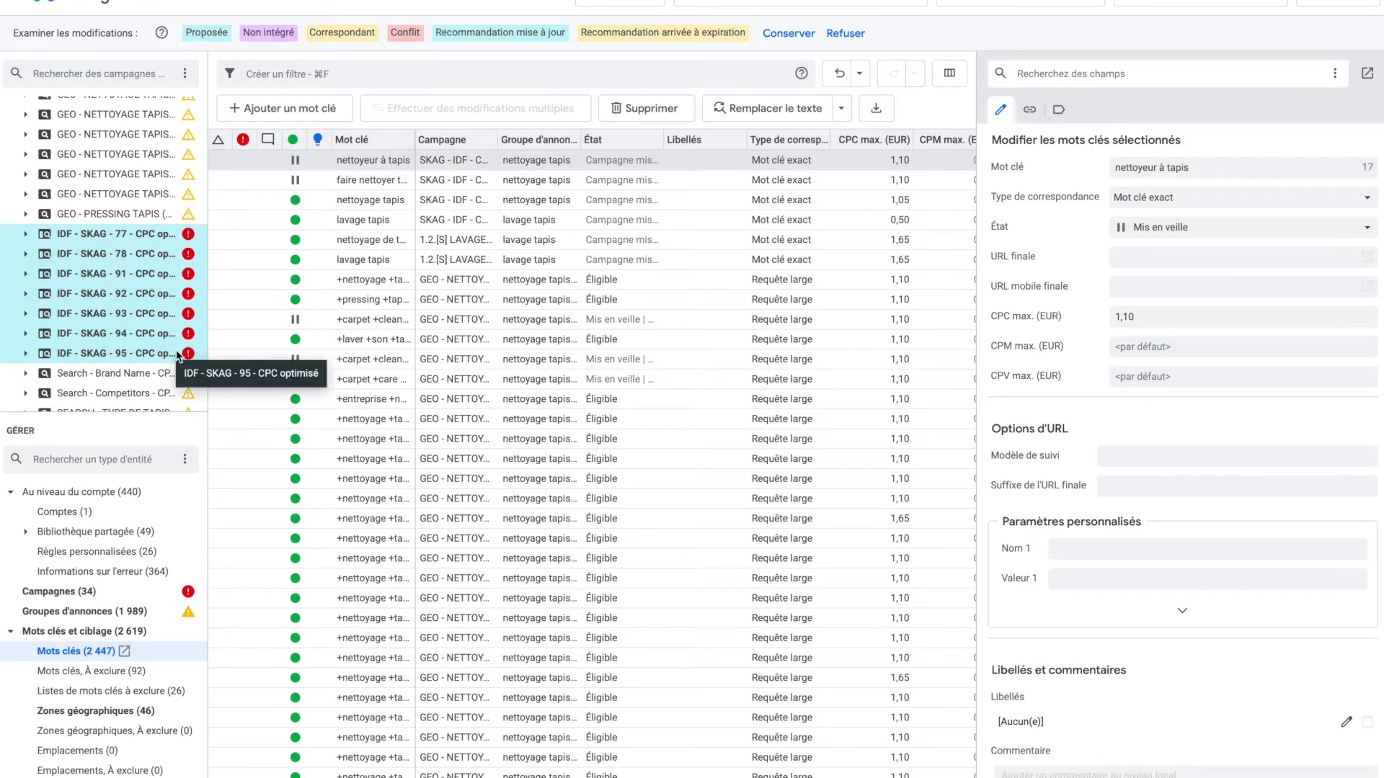
Step: Switch to the Google Sheets template, enter "Nettoyage Tapis 91" as Headline 1 in E2 and widen the Headline 1 column
key("super+Tab")
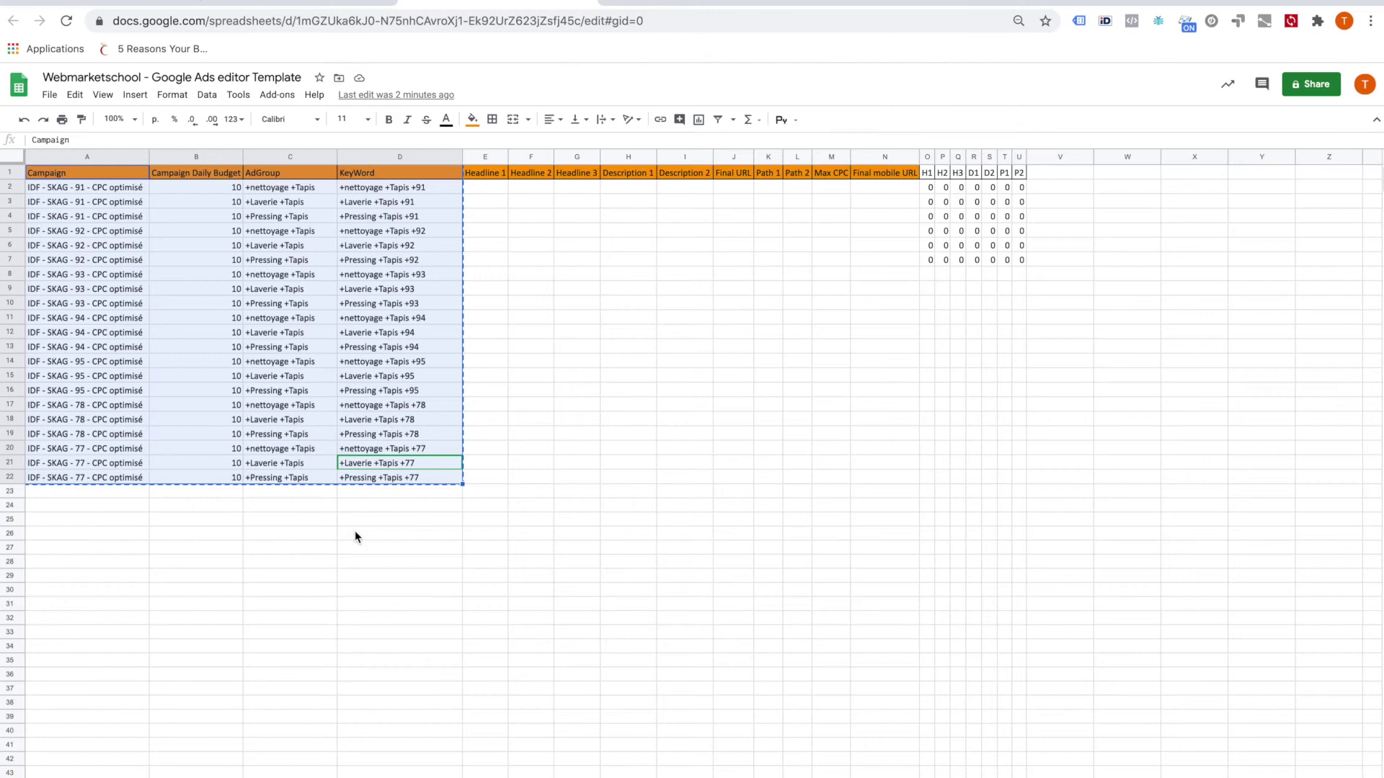
left_click(503, 351)
left_click(482, 192)
left_click_drag(508, 153, 523, 154)
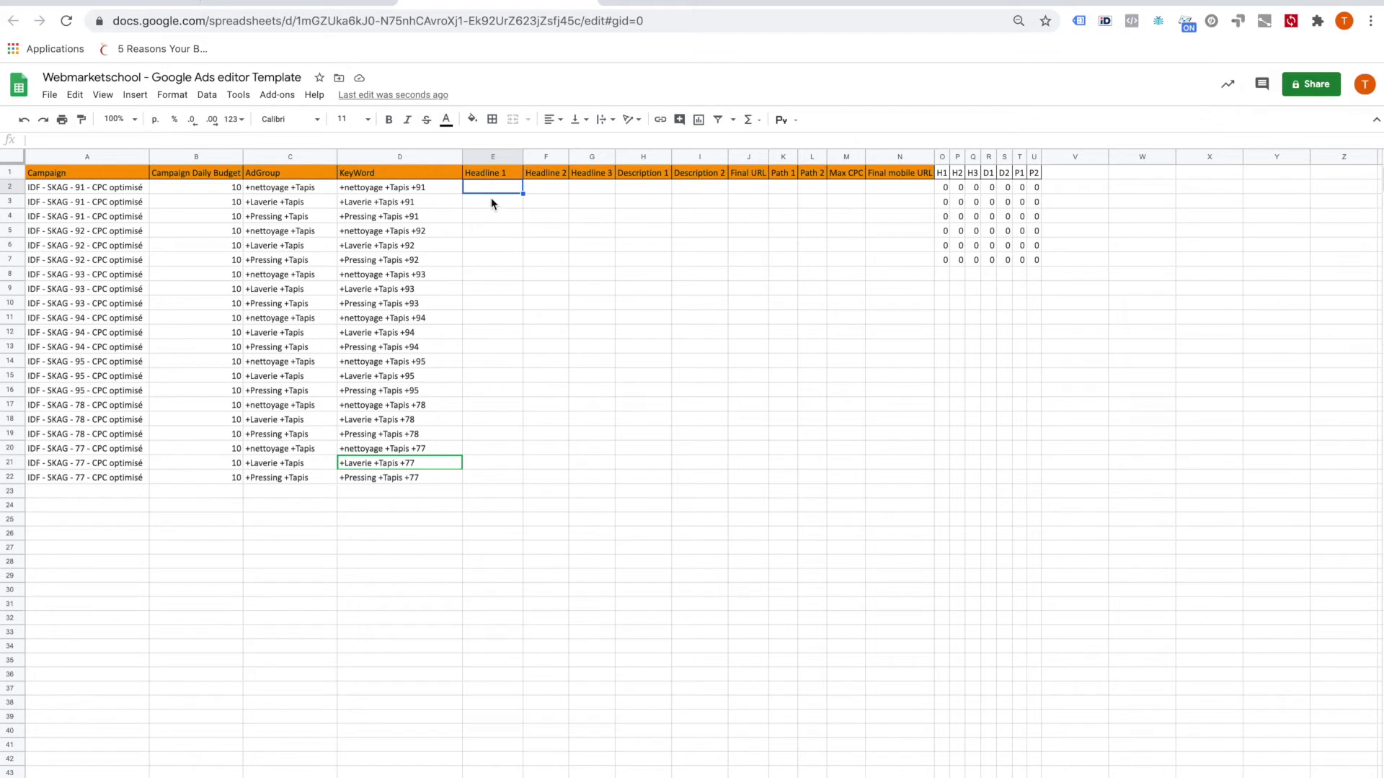
type("Nettoyage T")
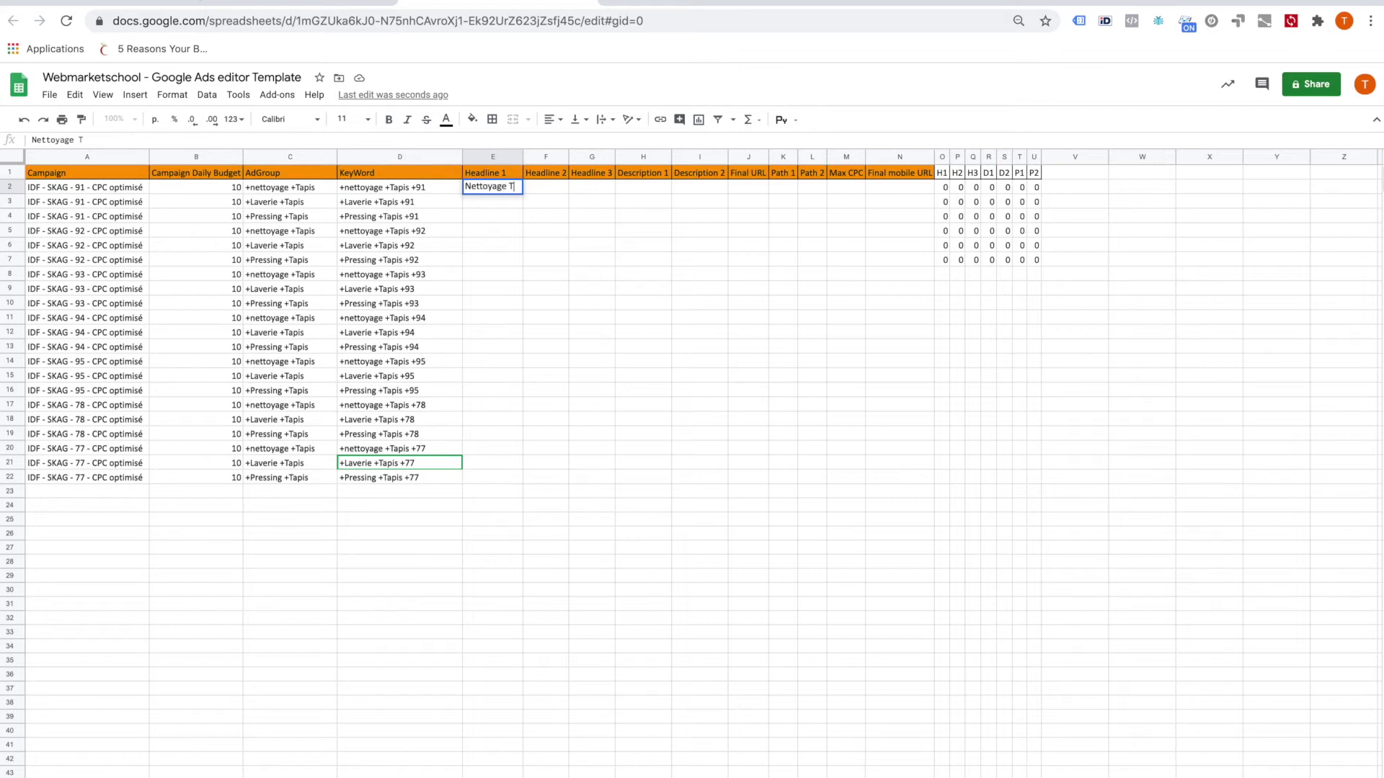
type("apis 91")
key("Return")
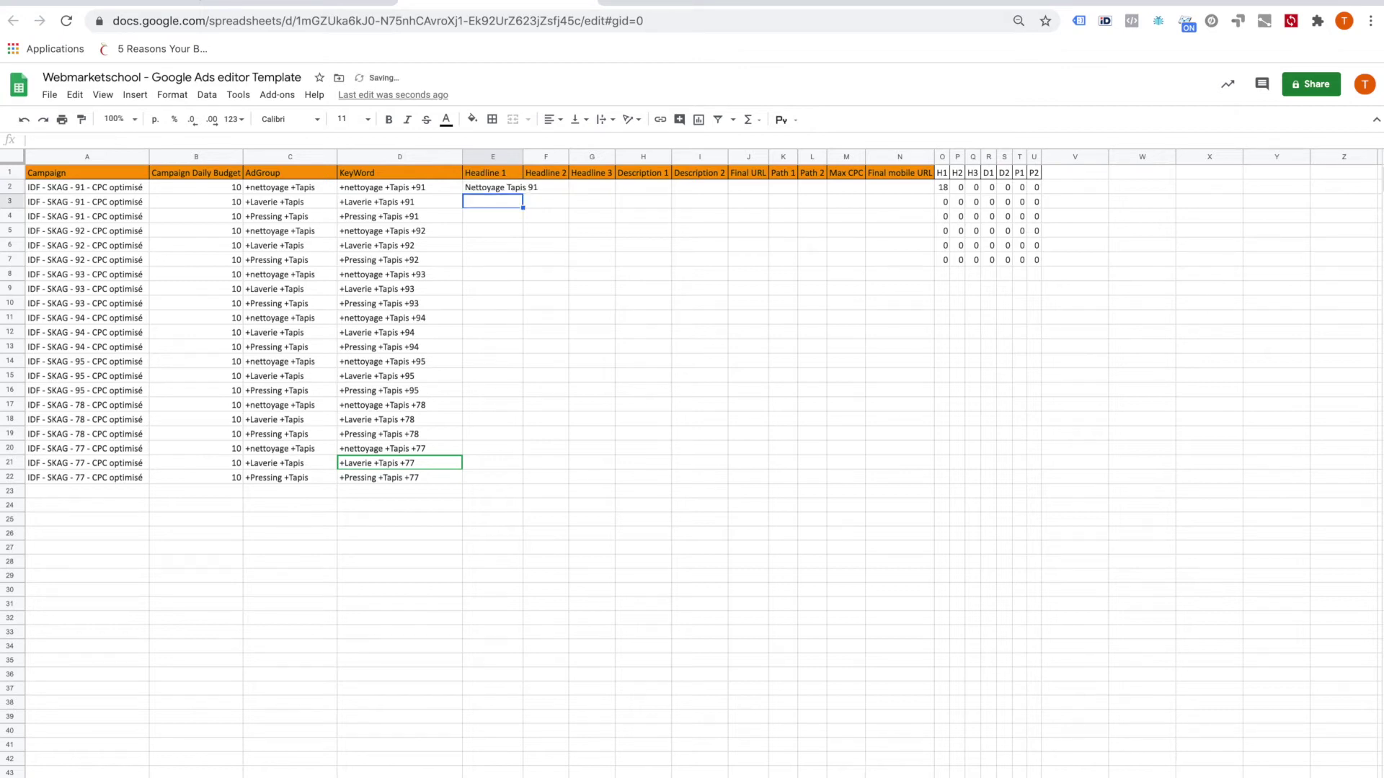
left_click_drag(521, 158, 577, 158)
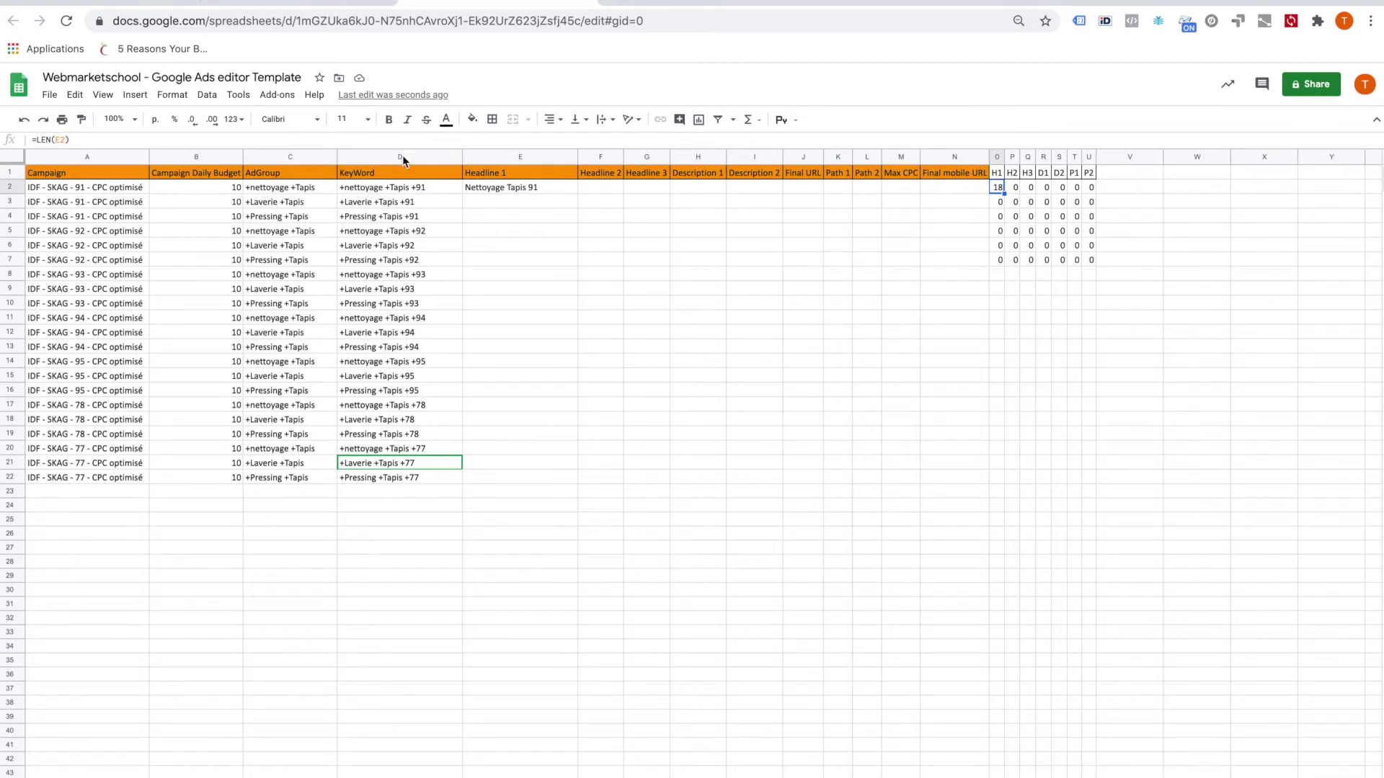
key("ctrl+Return")
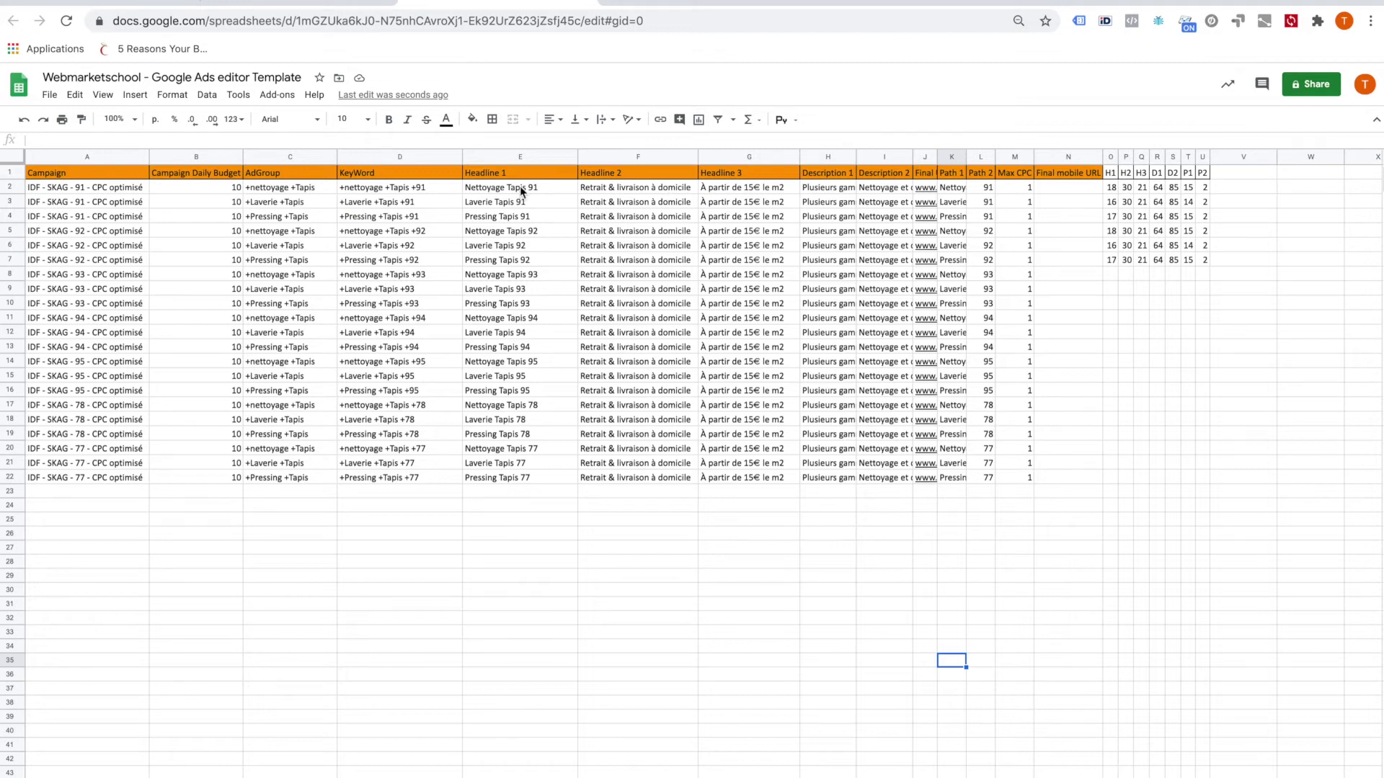
Step: Duplicate the ad rows A2:M22 directly below the table, starting at A23
left_click_drag(94, 189, 1028, 472)
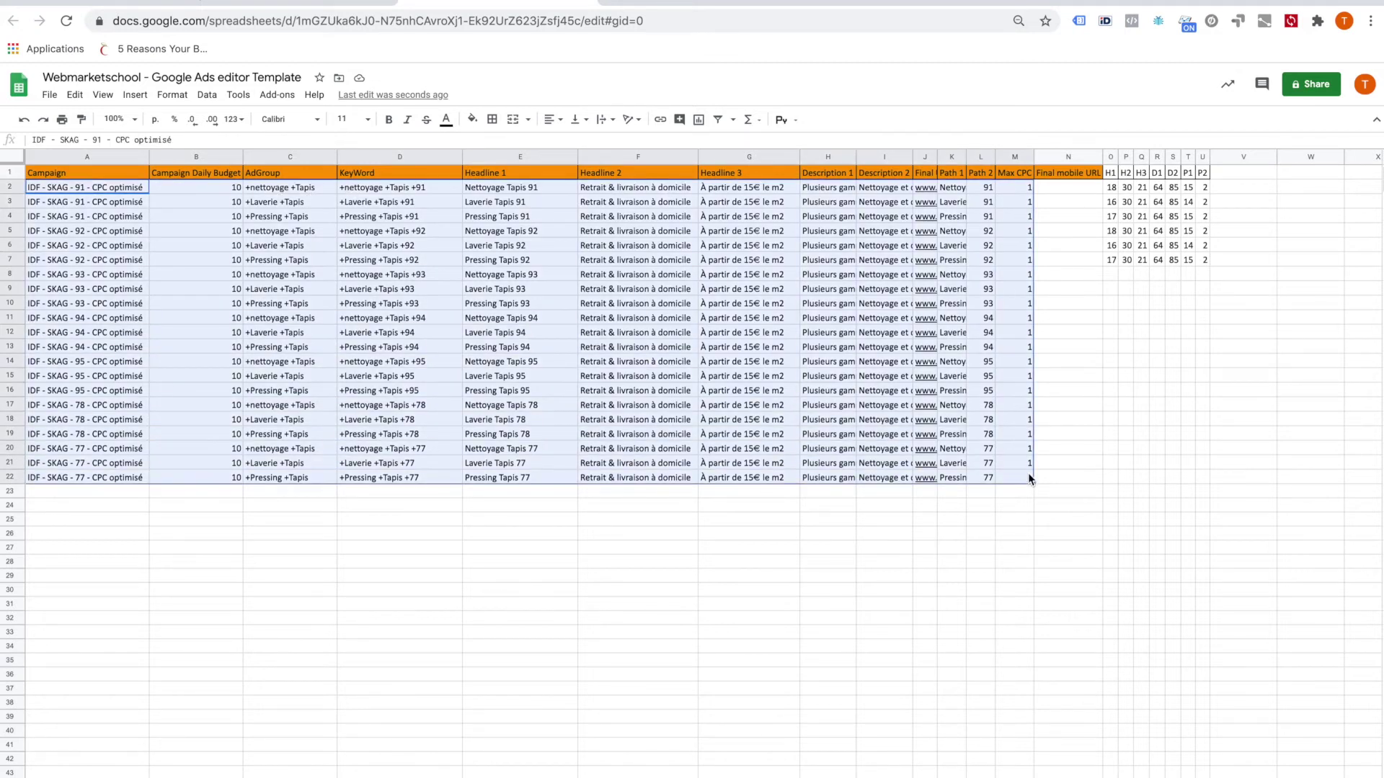
left_click(82, 496)
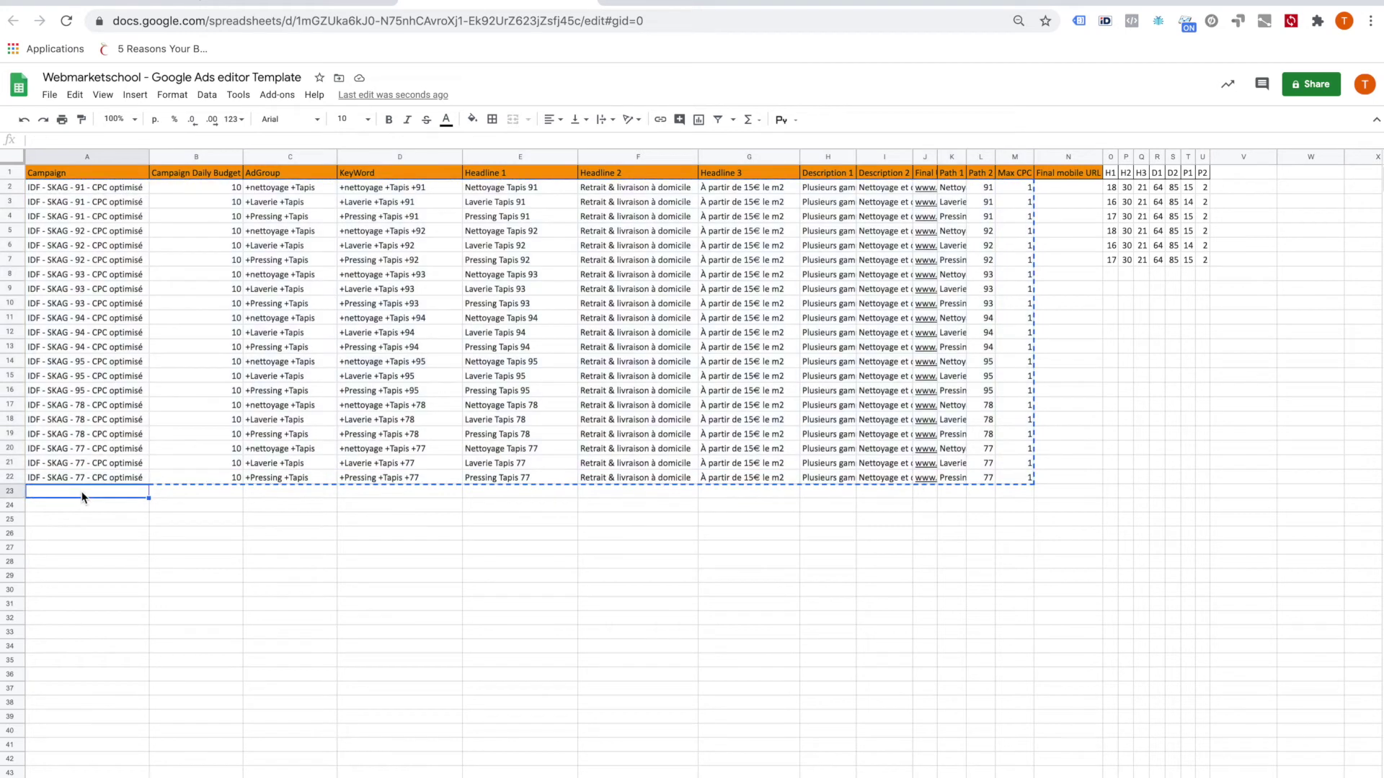
key("ctrl+v")
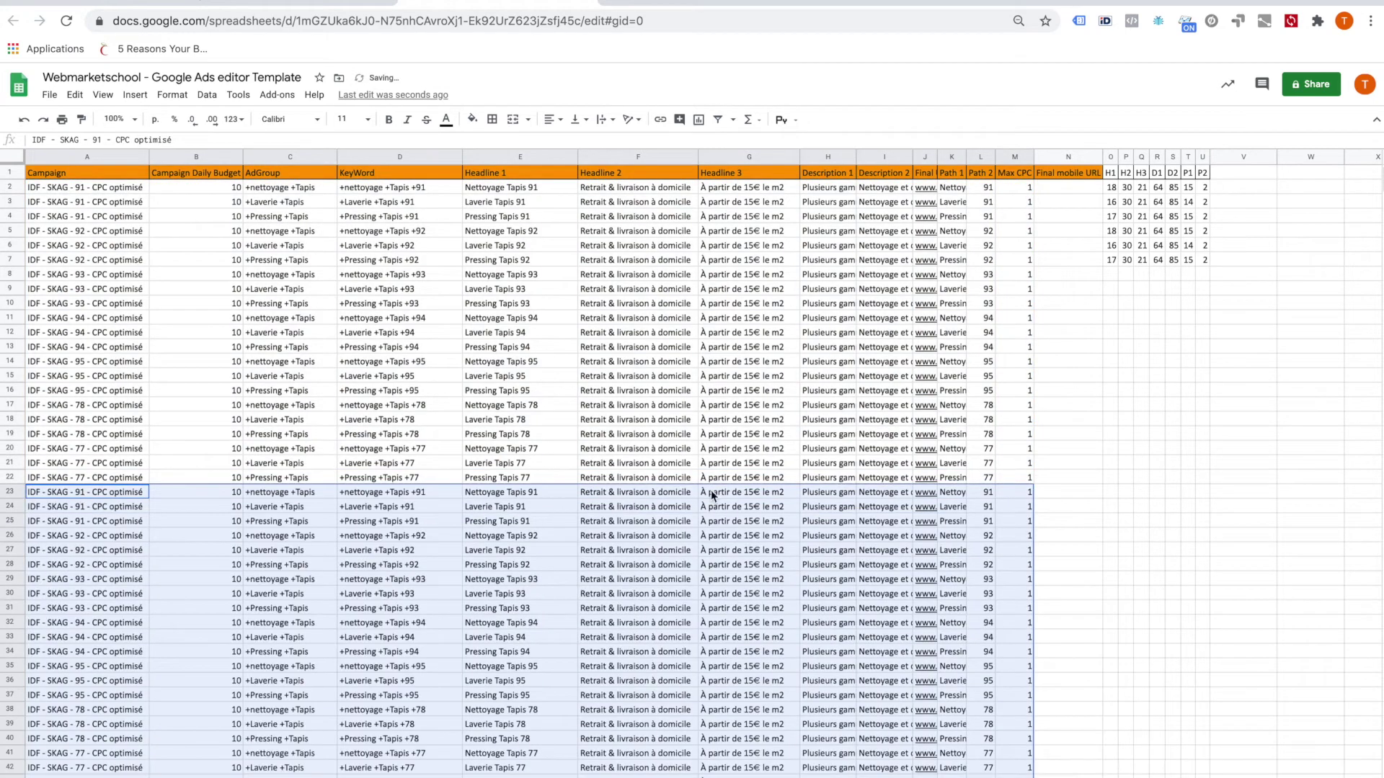
Step: Replace Headline 3 in G23 with "Prenez du temps pour vous" and fill it down the duplicated rows
left_click(1069, 495)
left_click(728, 494)
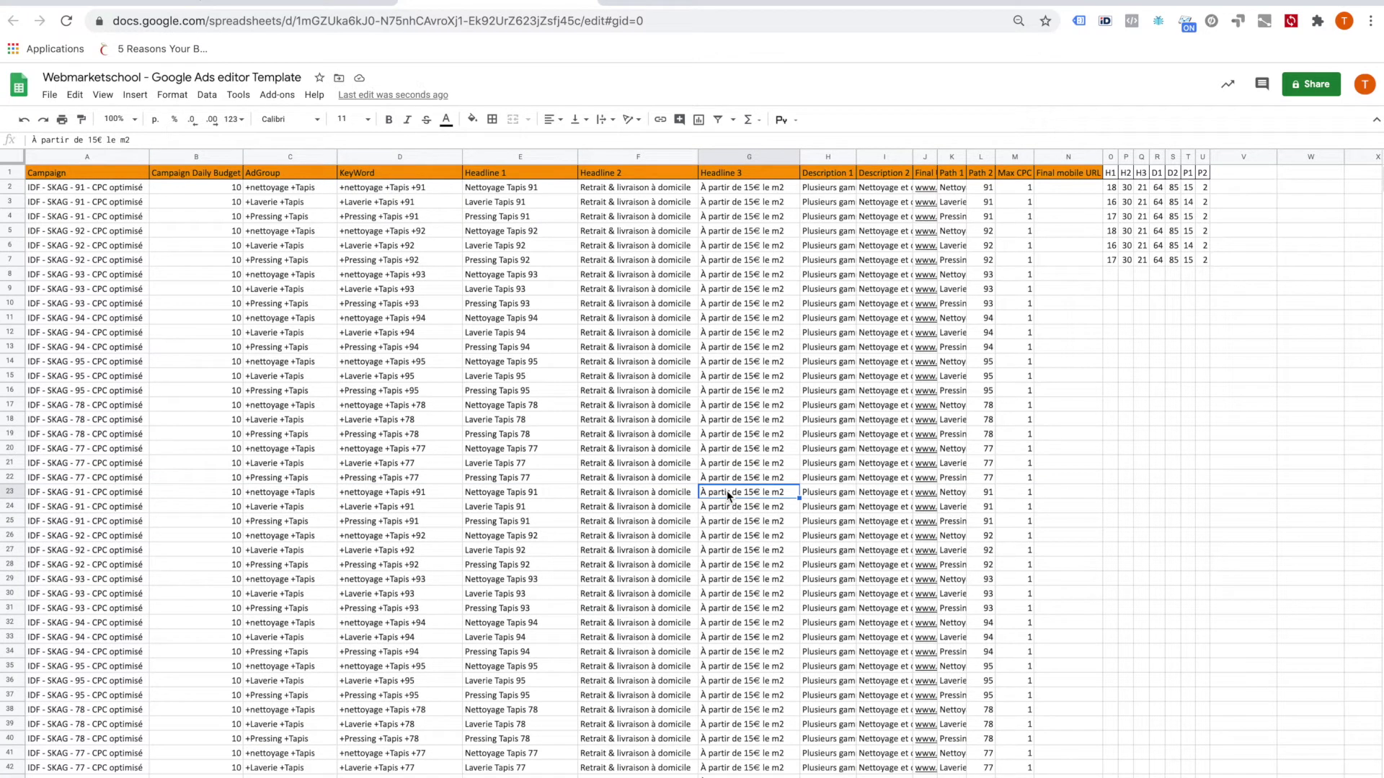
key("ctrl+v")
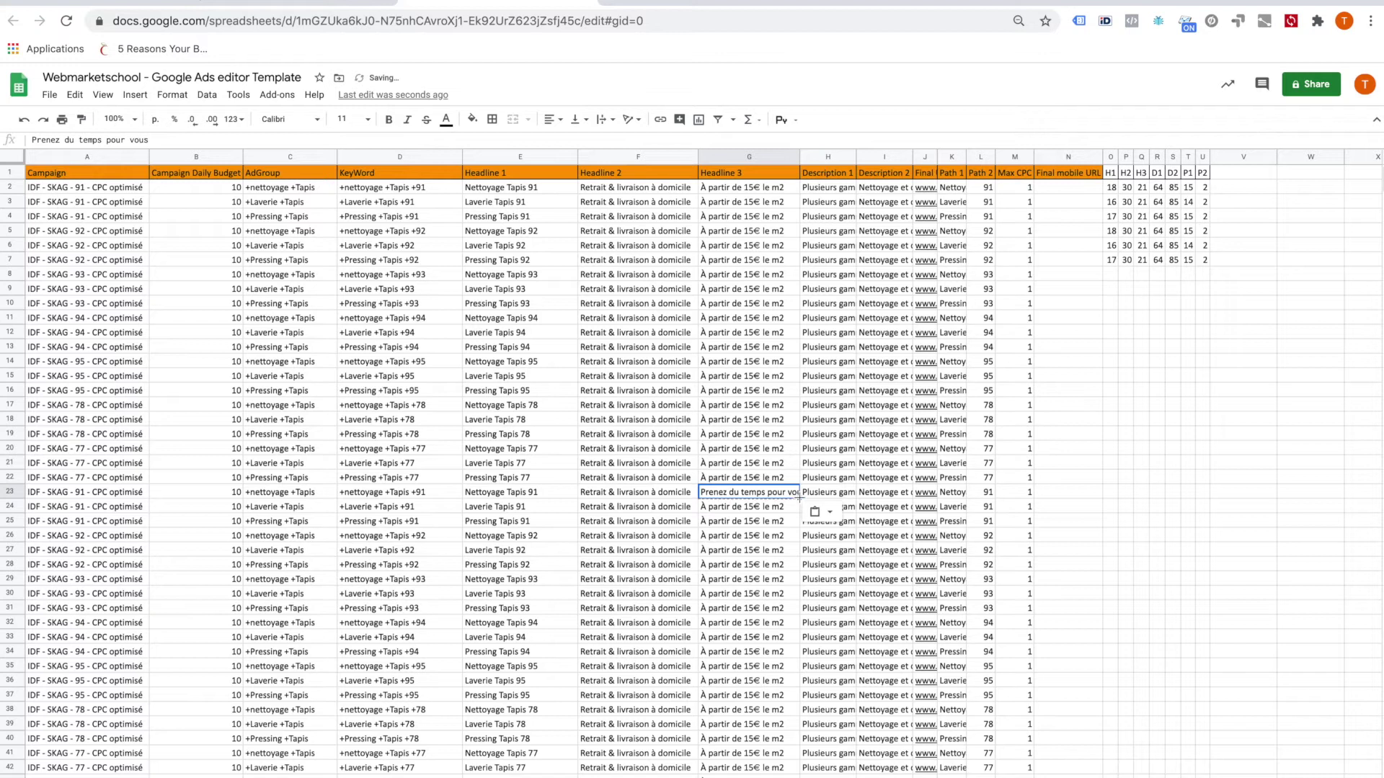
left_click_drag(799, 498, 801, 777)
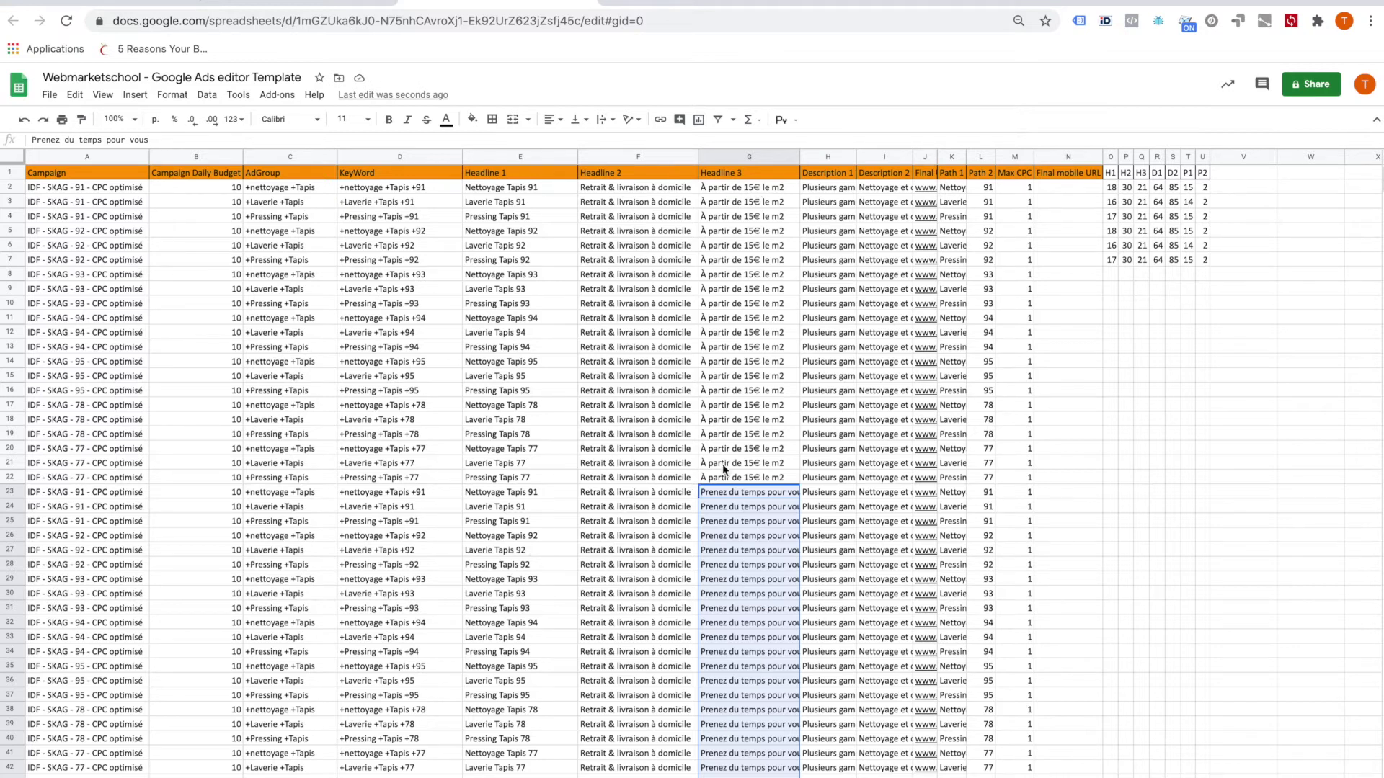
Step: Try duplicating the second ad block A23:M43 below the table at A44, and undo the paste
left_click_drag(59, 492, 1016, 776)
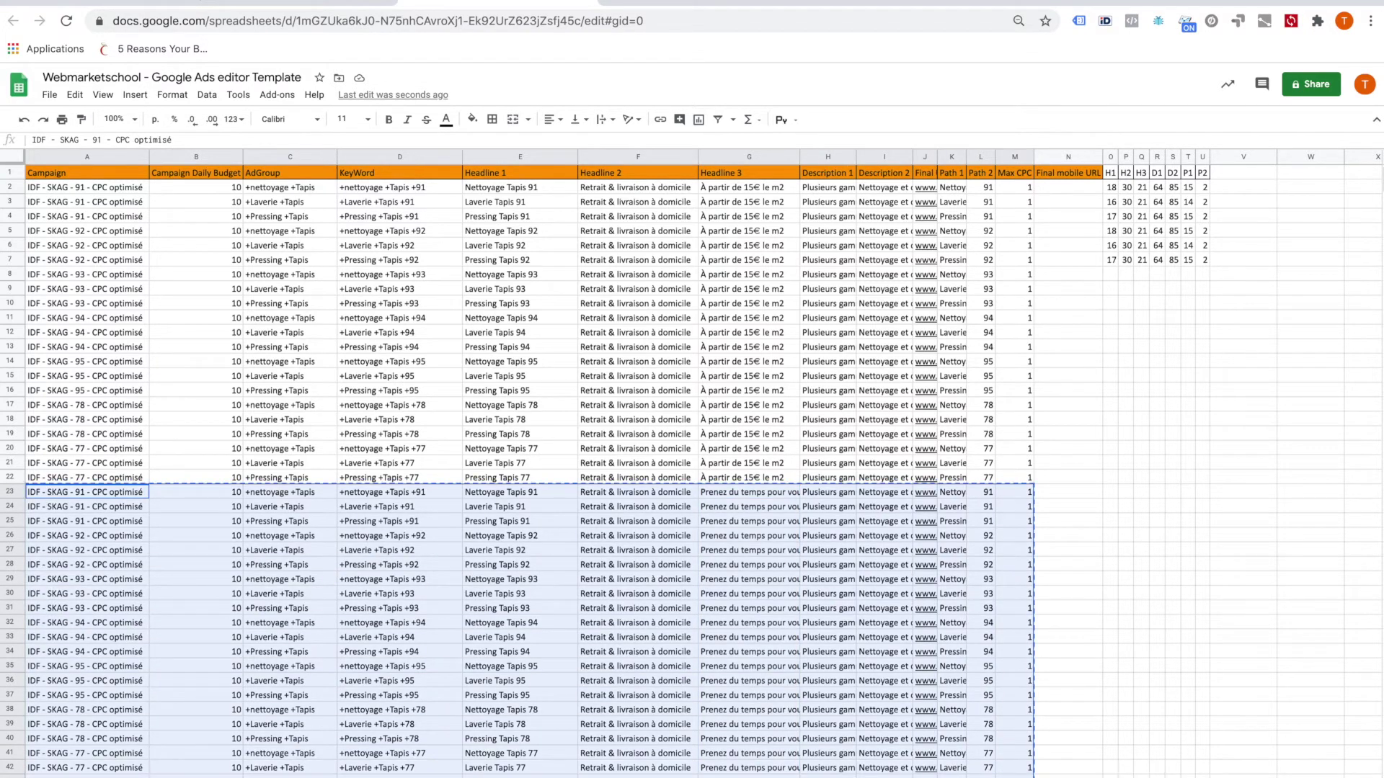
scroll(628, 572, "down", 2)
key("ctrl+c")
left_click(89, 741)
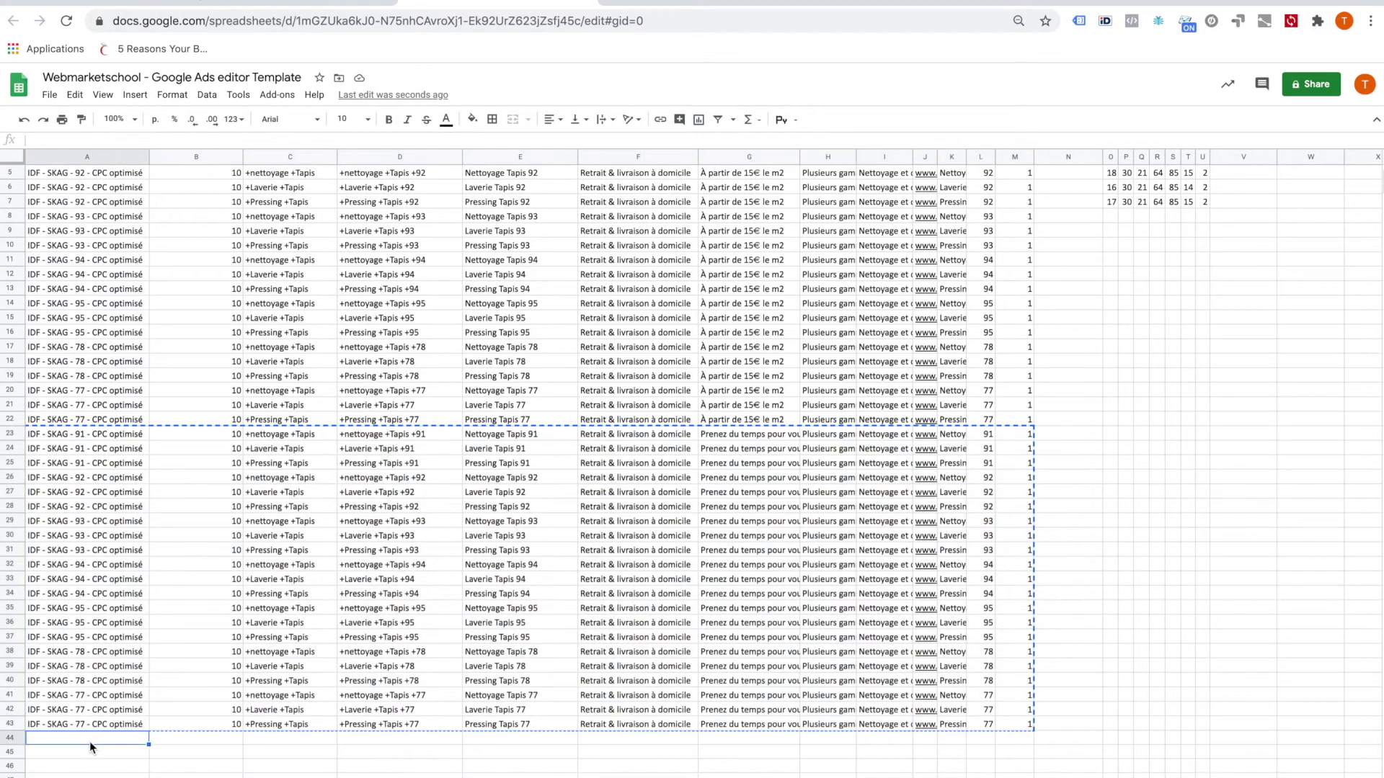
key("ctrl+v")
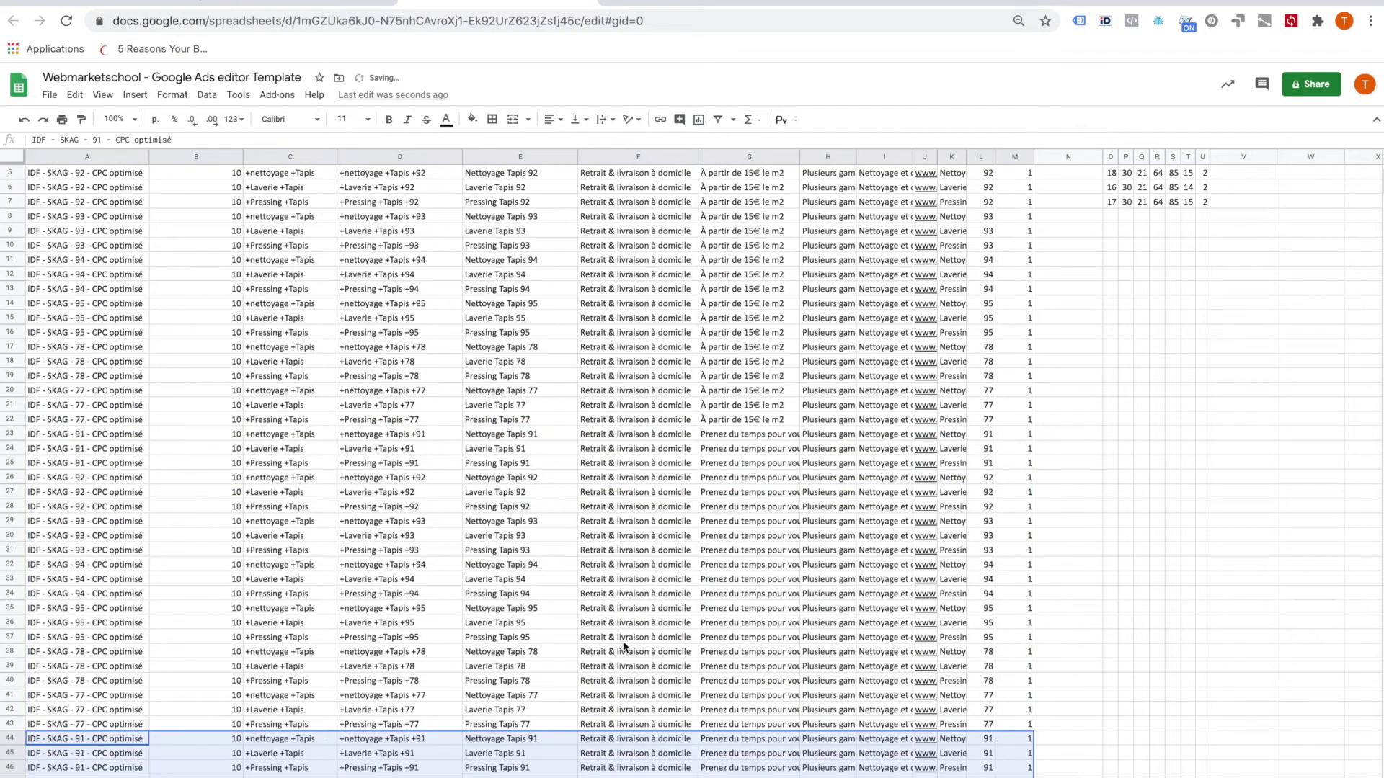
scroll(622, 641, "down", 1)
scroll(623, 642, "down", 1)
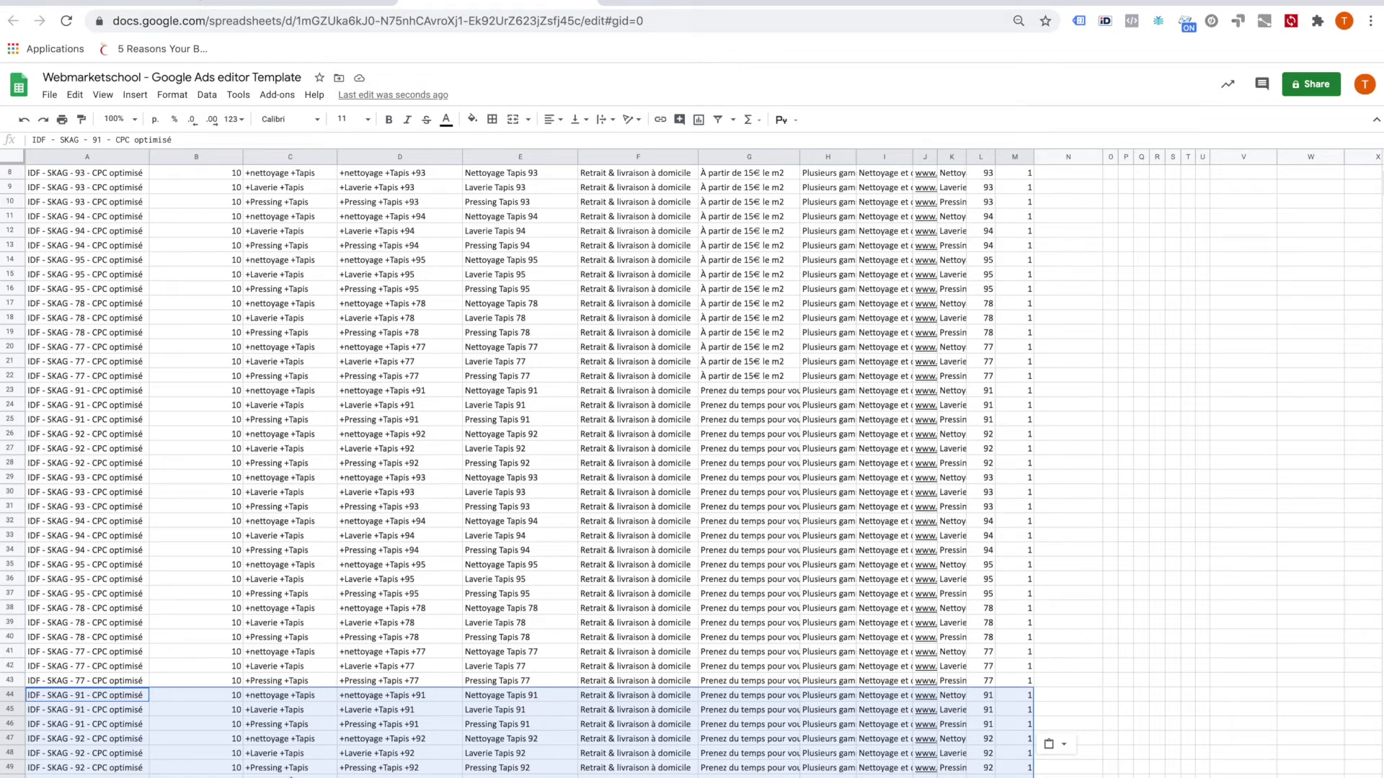
key("super+z")
left_click_drag(798, 426, 789, 712)
scroll(533, 390, "up", 9)
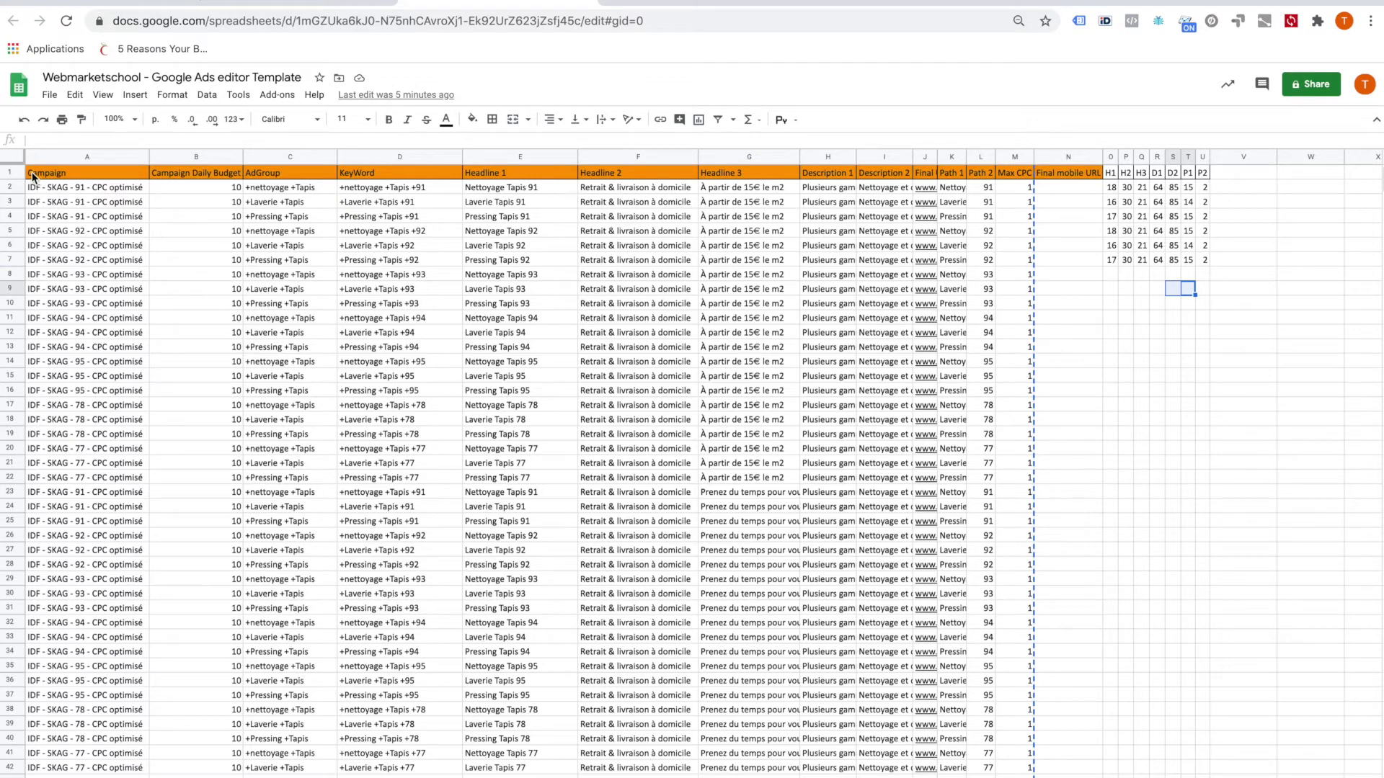
Step: Copy the first ad block A1:M22 including its headers and switch to the expanded text ads in Google Ads Editor
left_click_drag(33, 176, 1019, 481)
key("ctrl+c")
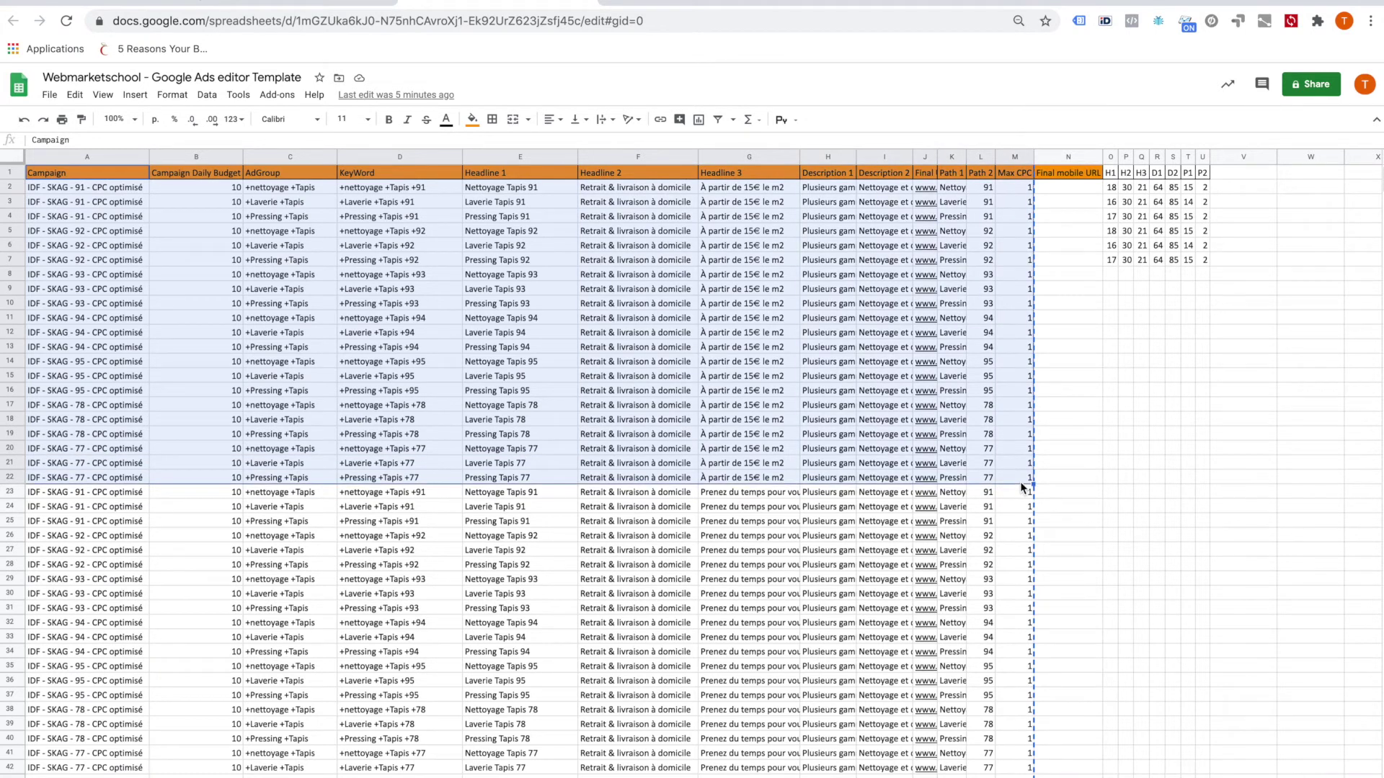
mouse_move(1056, 775)
left_click(1055, 775)
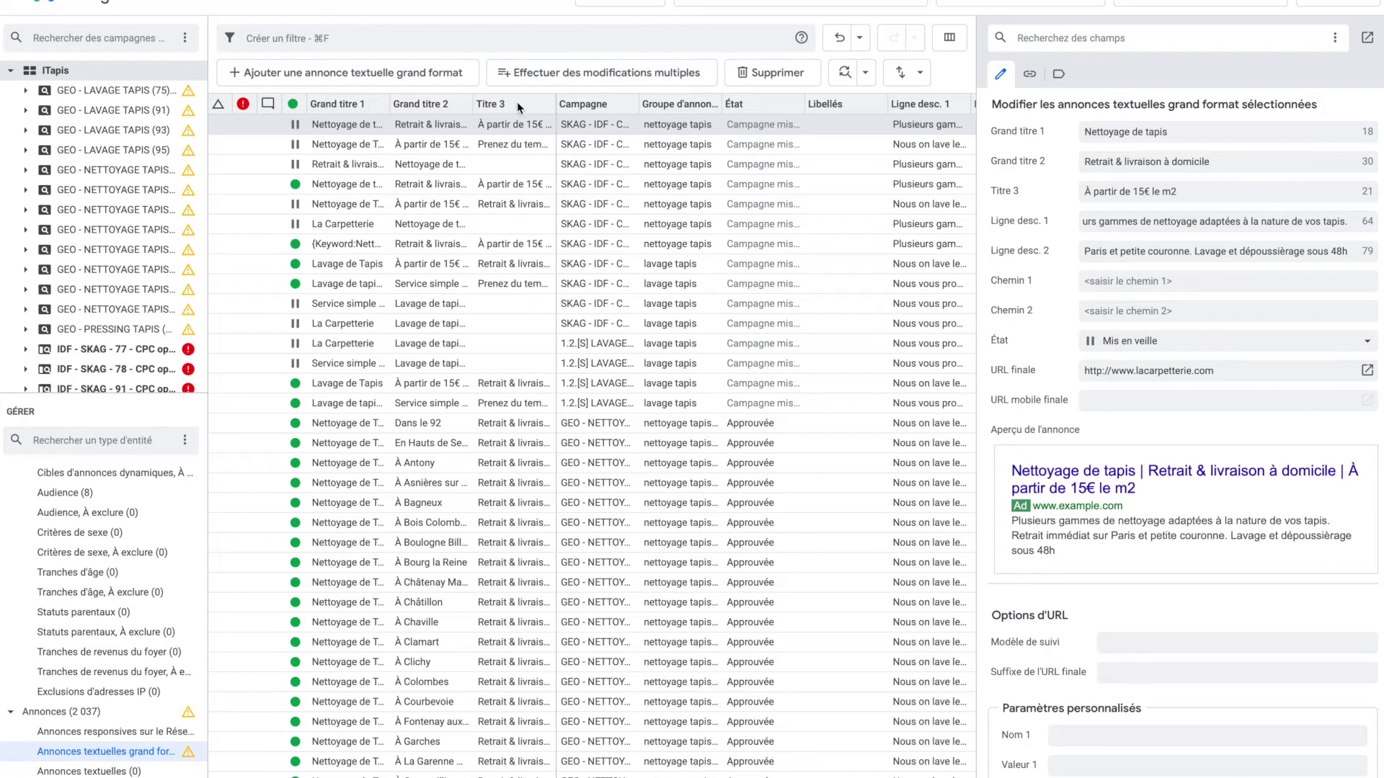
Step: Paste the copied ad block into a new multiple-changes import for the expanded text ads and check its column headers
left_click(539, 72)
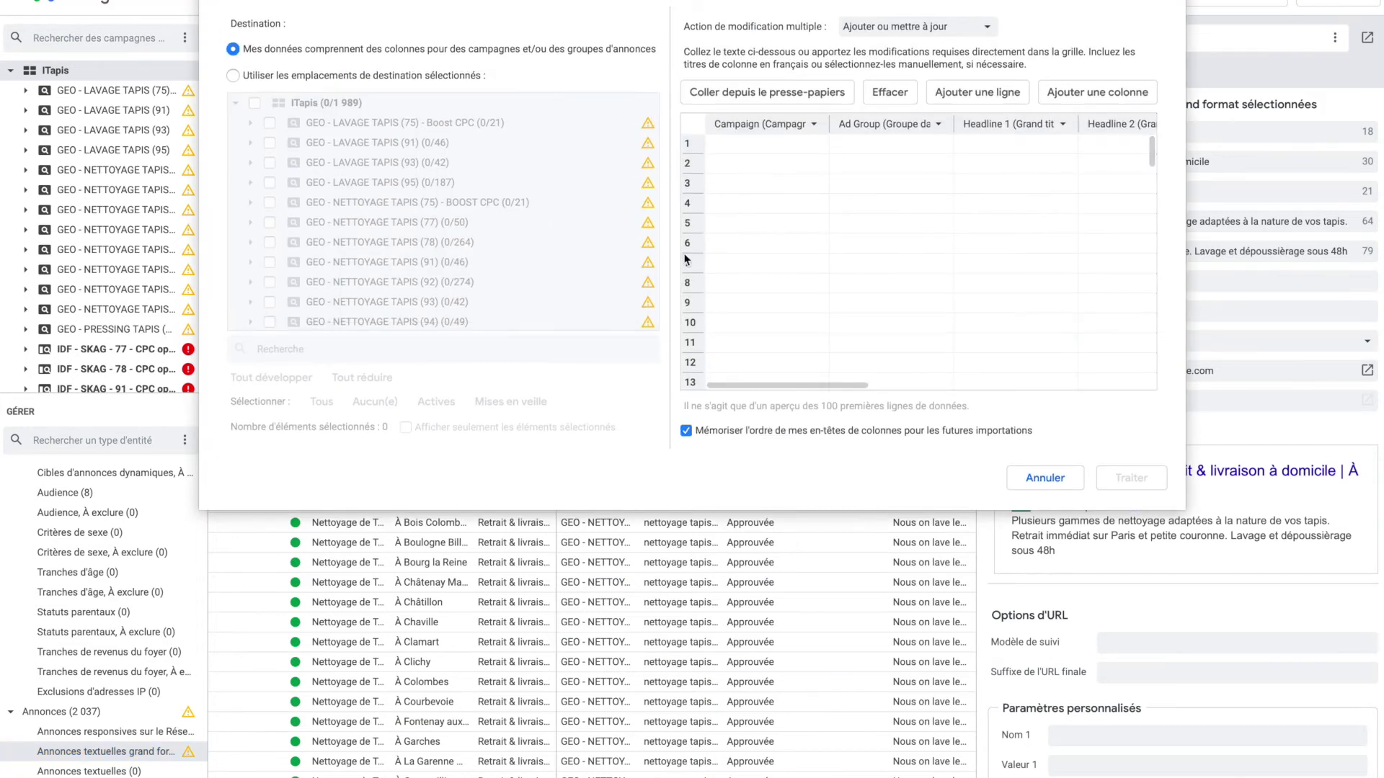
left_click(744, 90)
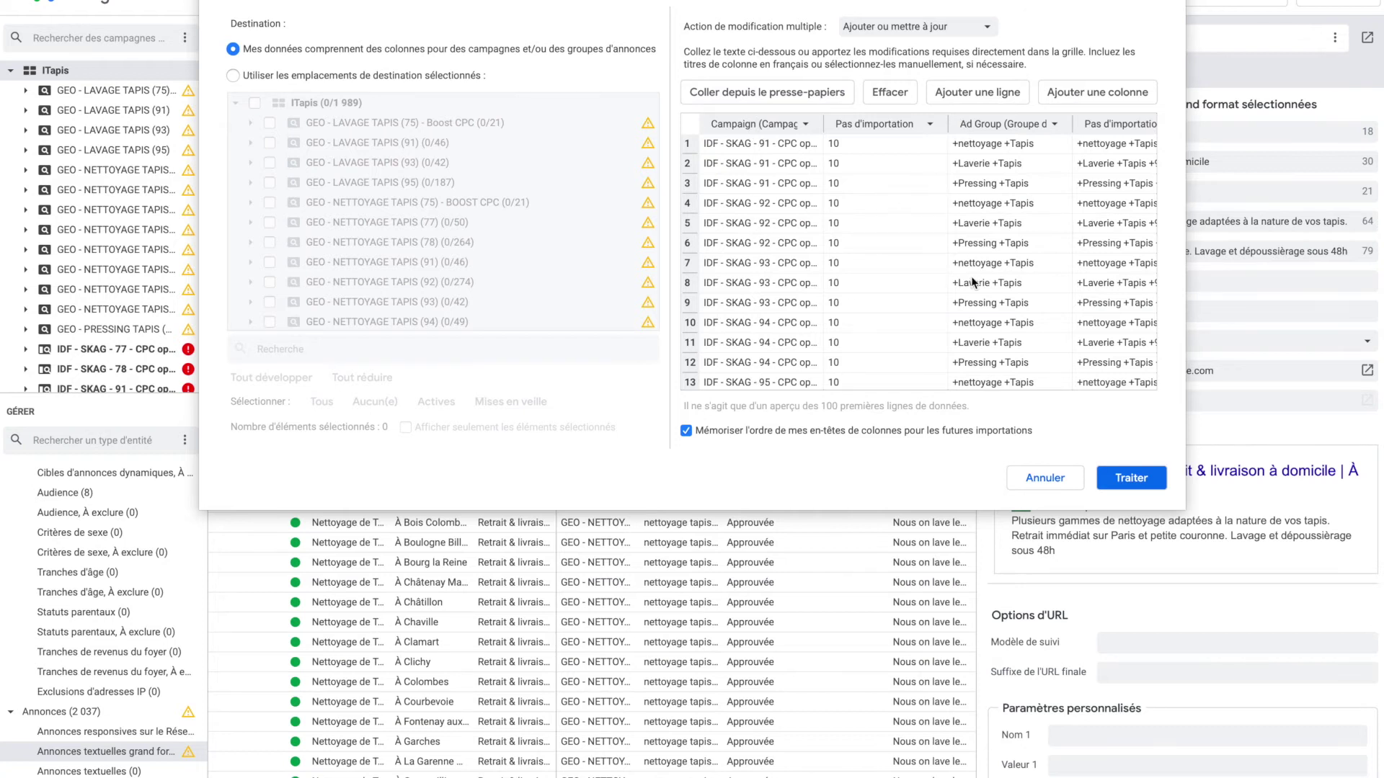
scroll(979, 142, "right", 5)
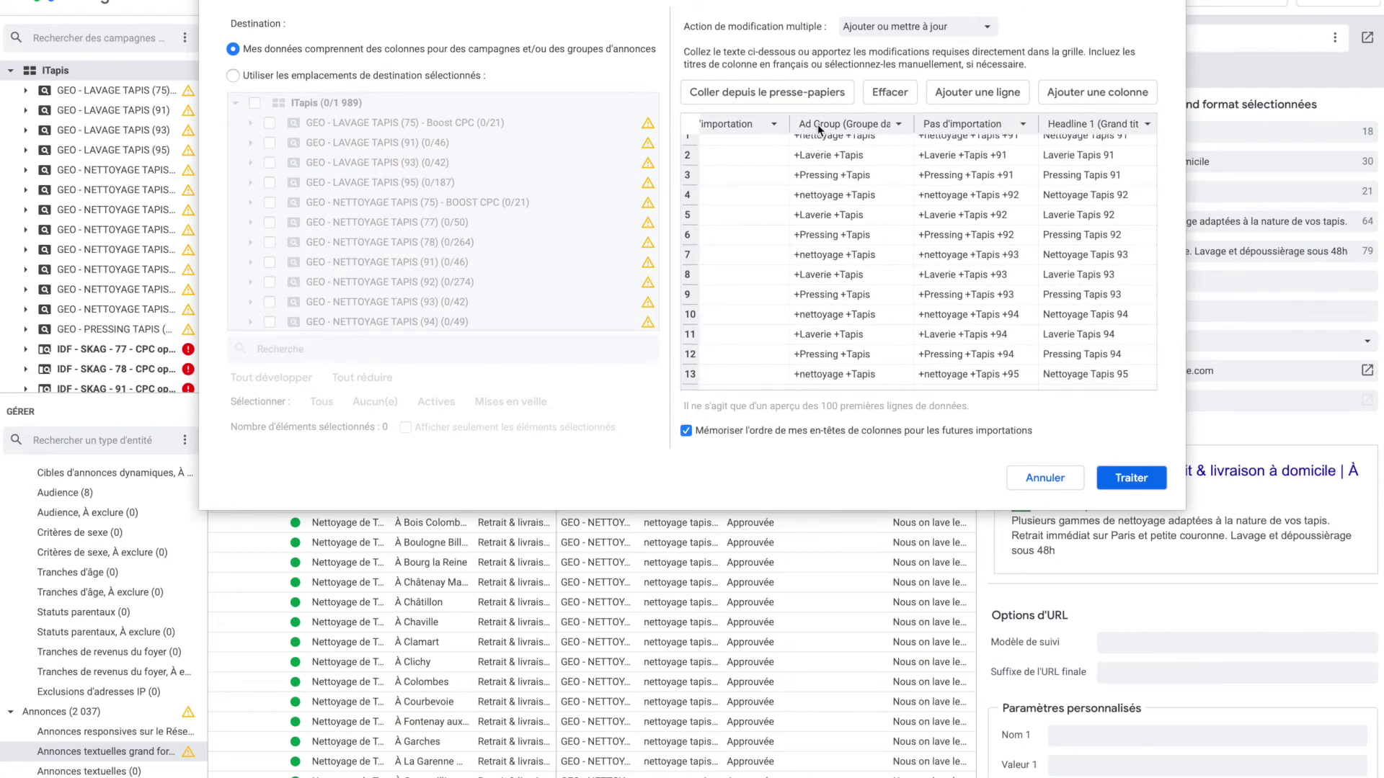
scroll(783, 213, "left", 5)
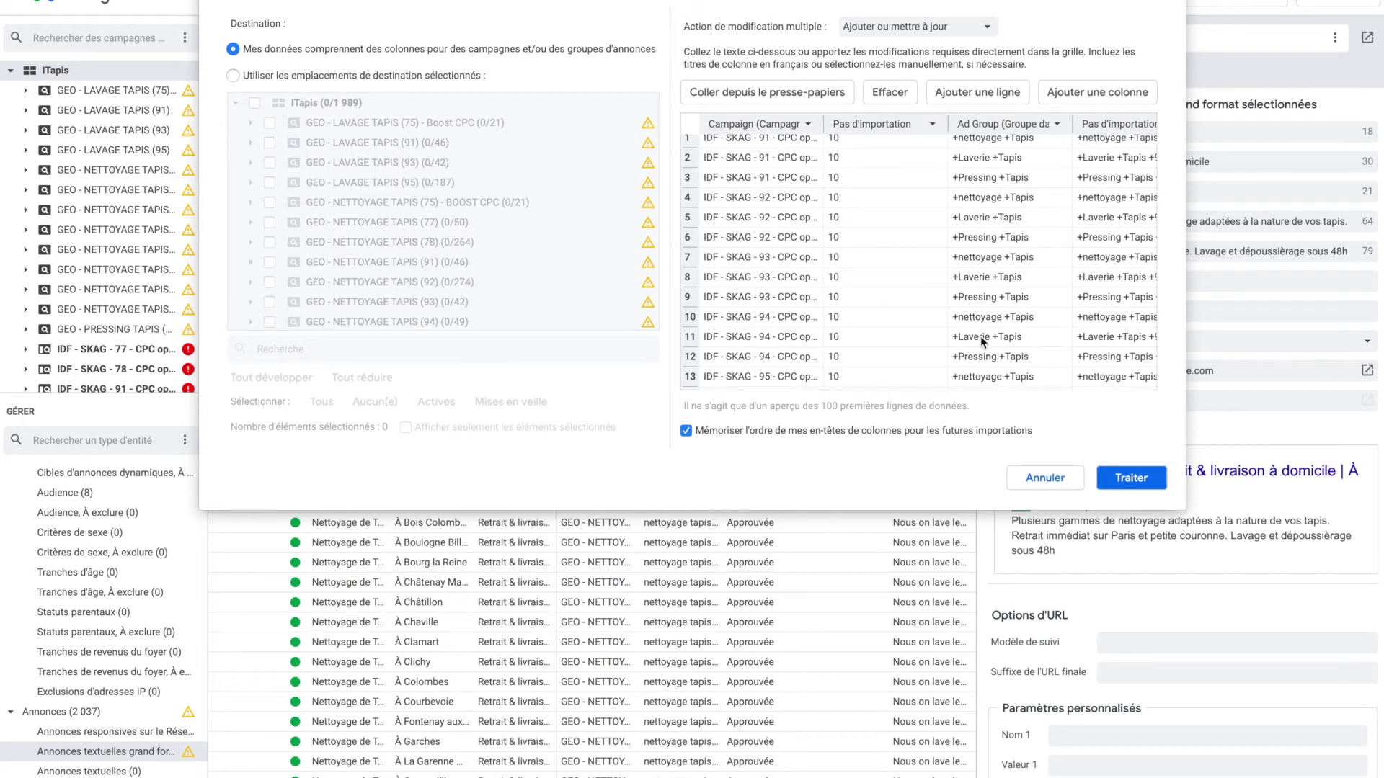
scroll(981, 340, "right", 5)
scroll(980, 336, "down", 1)
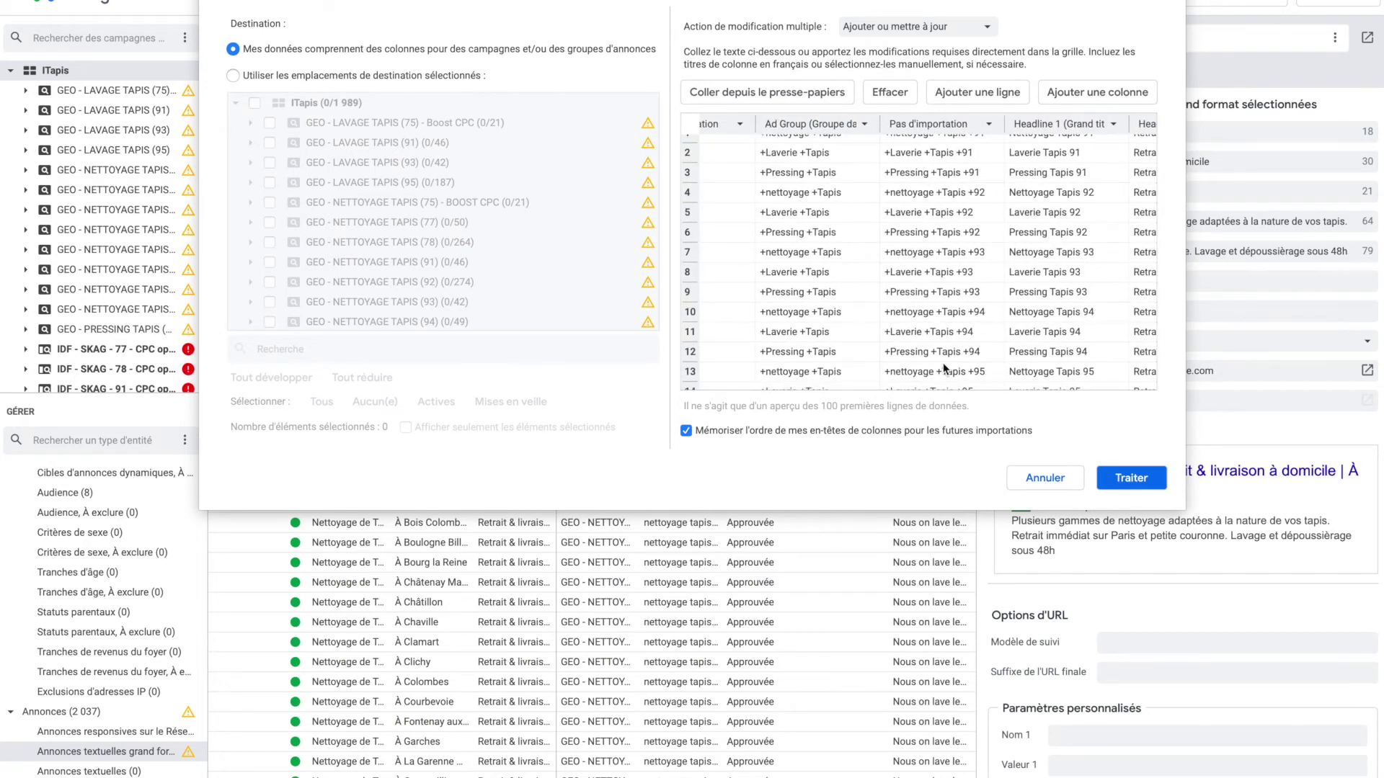
scroll(1037, 240, "right", 5)
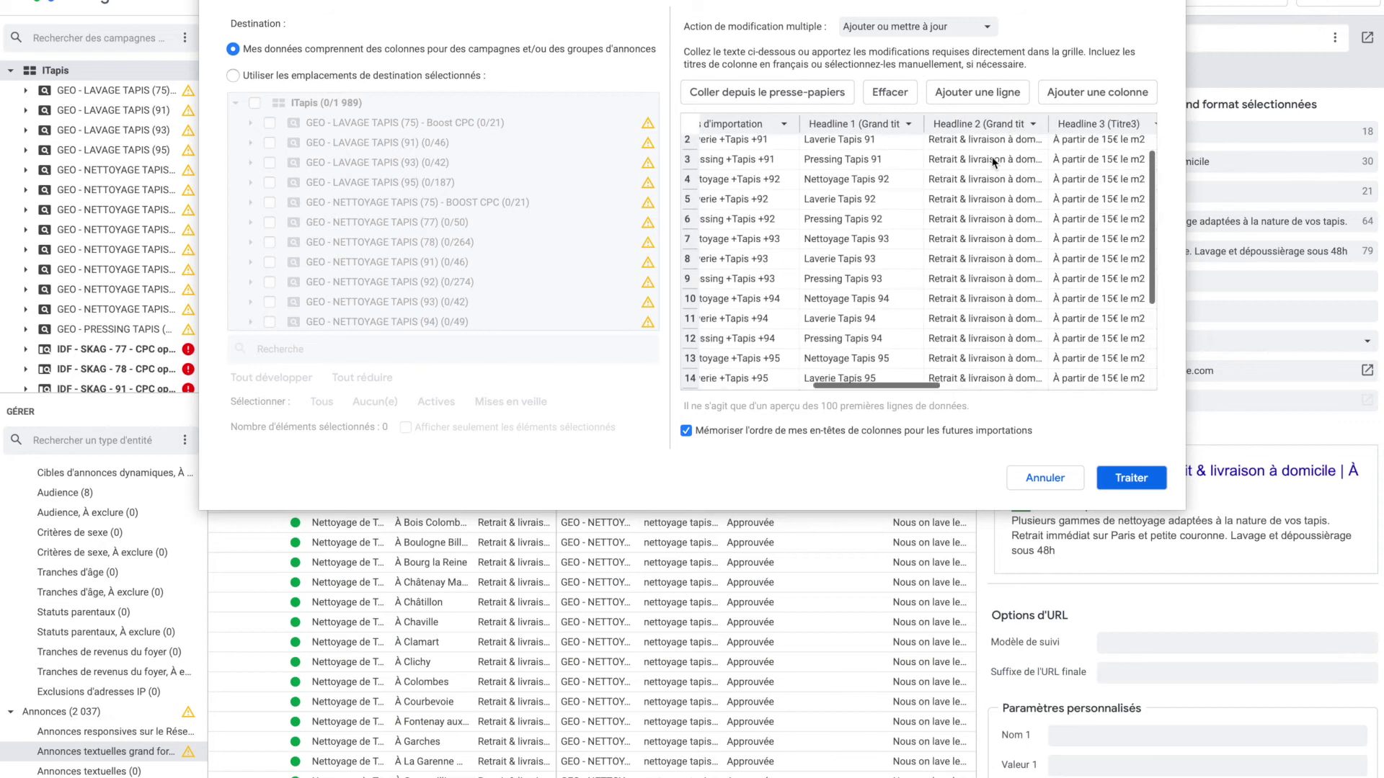
scroll(1073, 209, "right", 5)
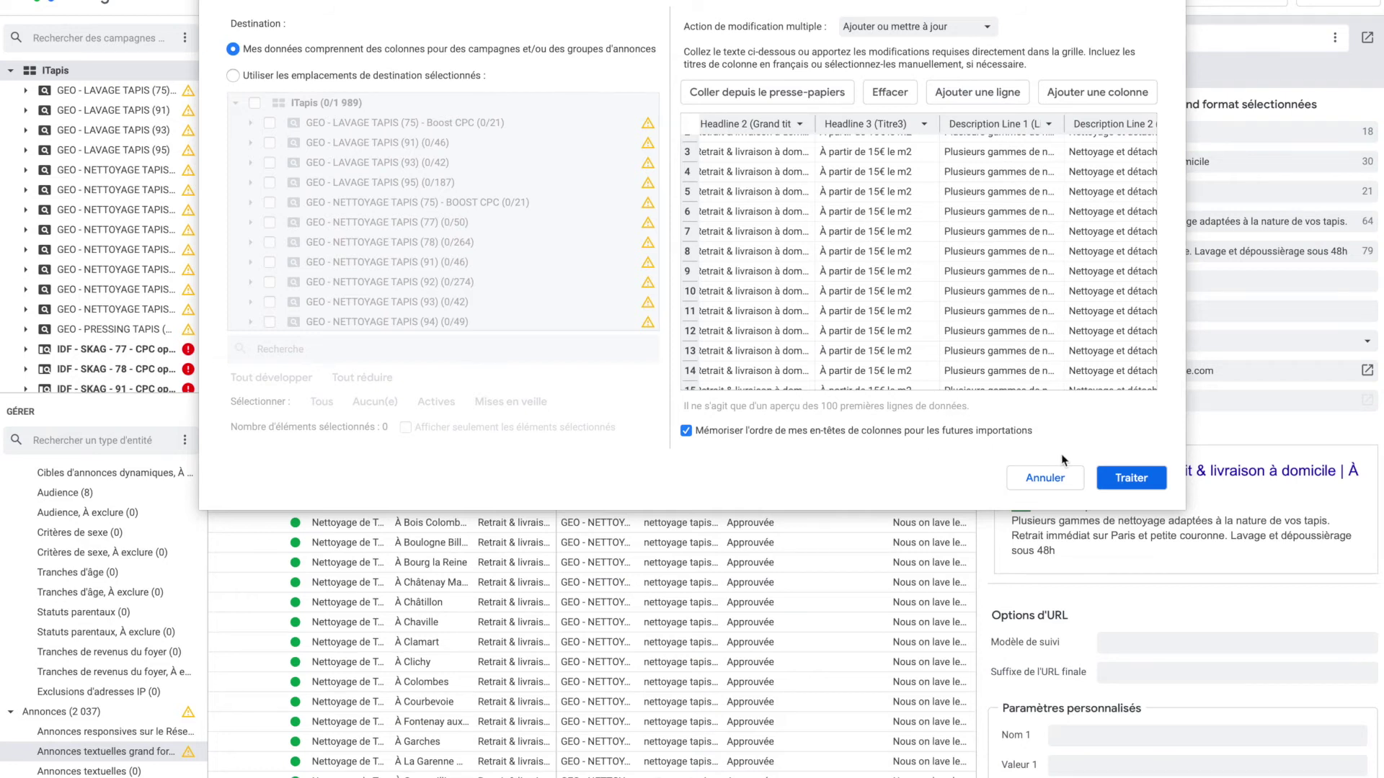
Step: Process the pasted expanded text ads, finish the import and keep the proposed changes
left_click(1113, 482)
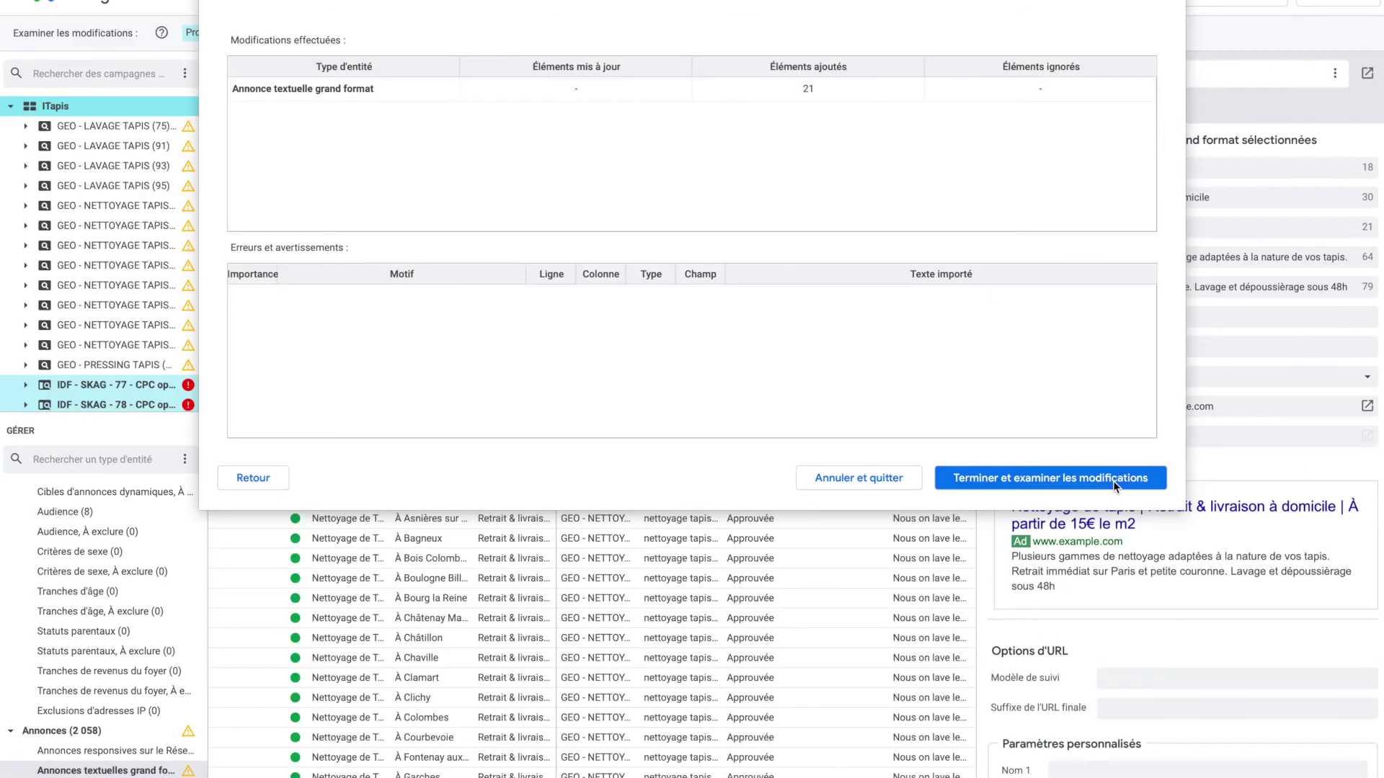
left_click(979, 480)
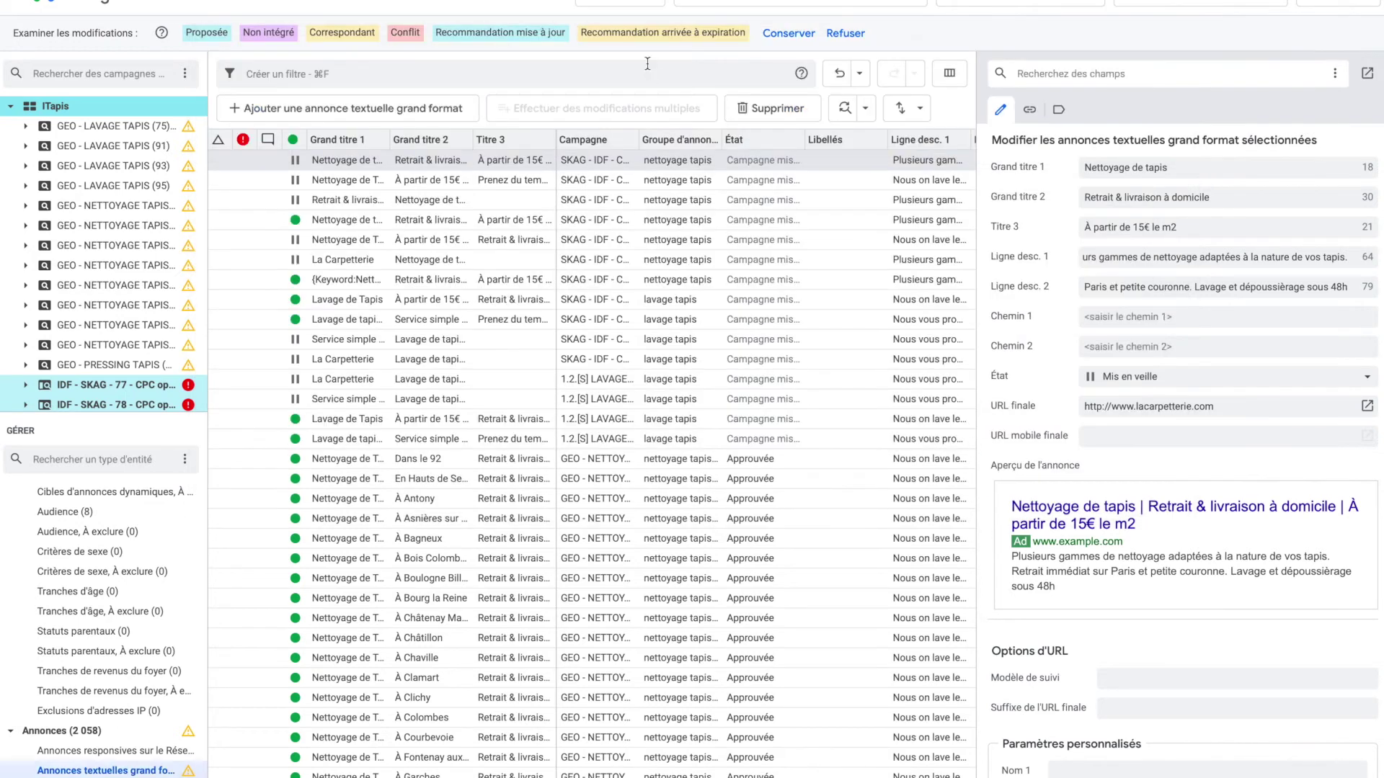
left_click(781, 33)
Step: Switch to the Google Sheets template and copy the second ad block A23:M43 over the first block starting at A2
key("super+Tab")
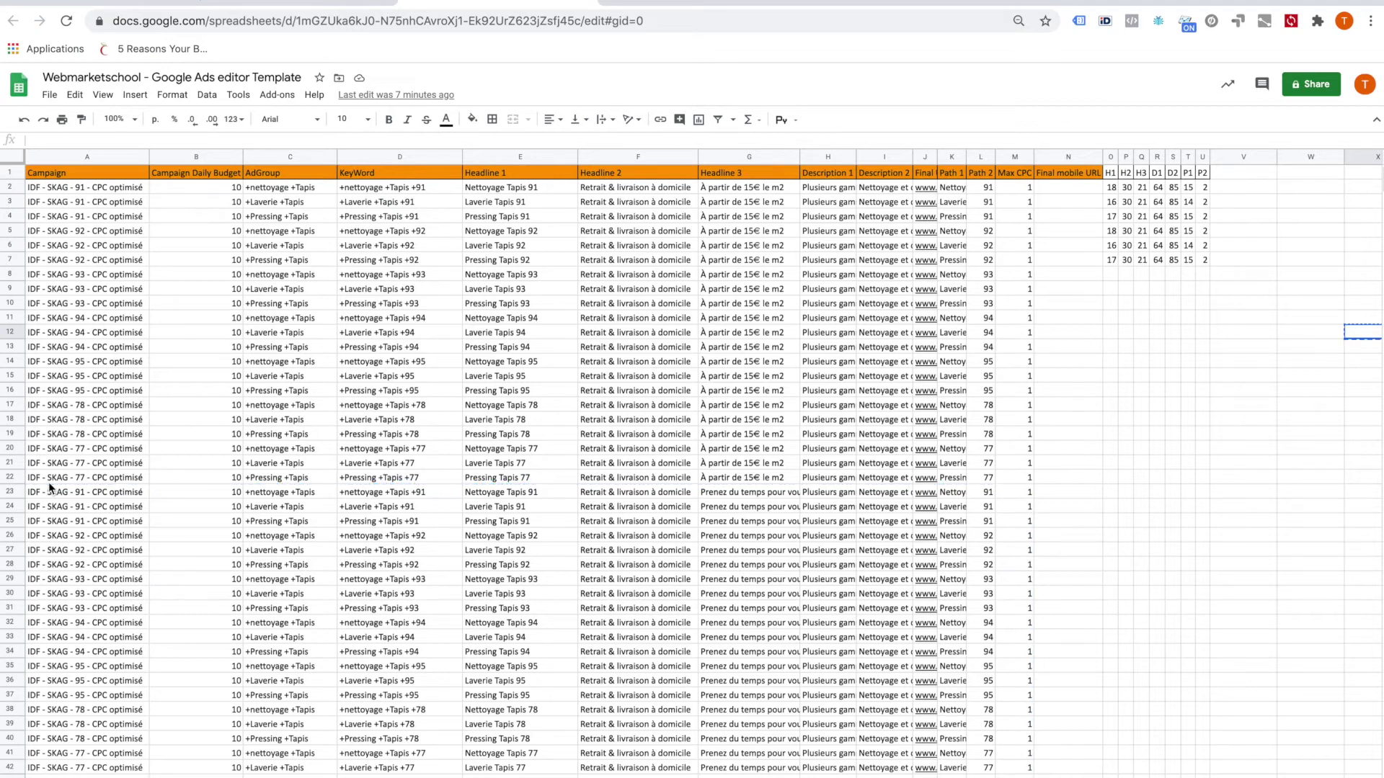
left_click_drag(49, 490, 337, 555)
left_click_drag(50, 477, 846, 654)
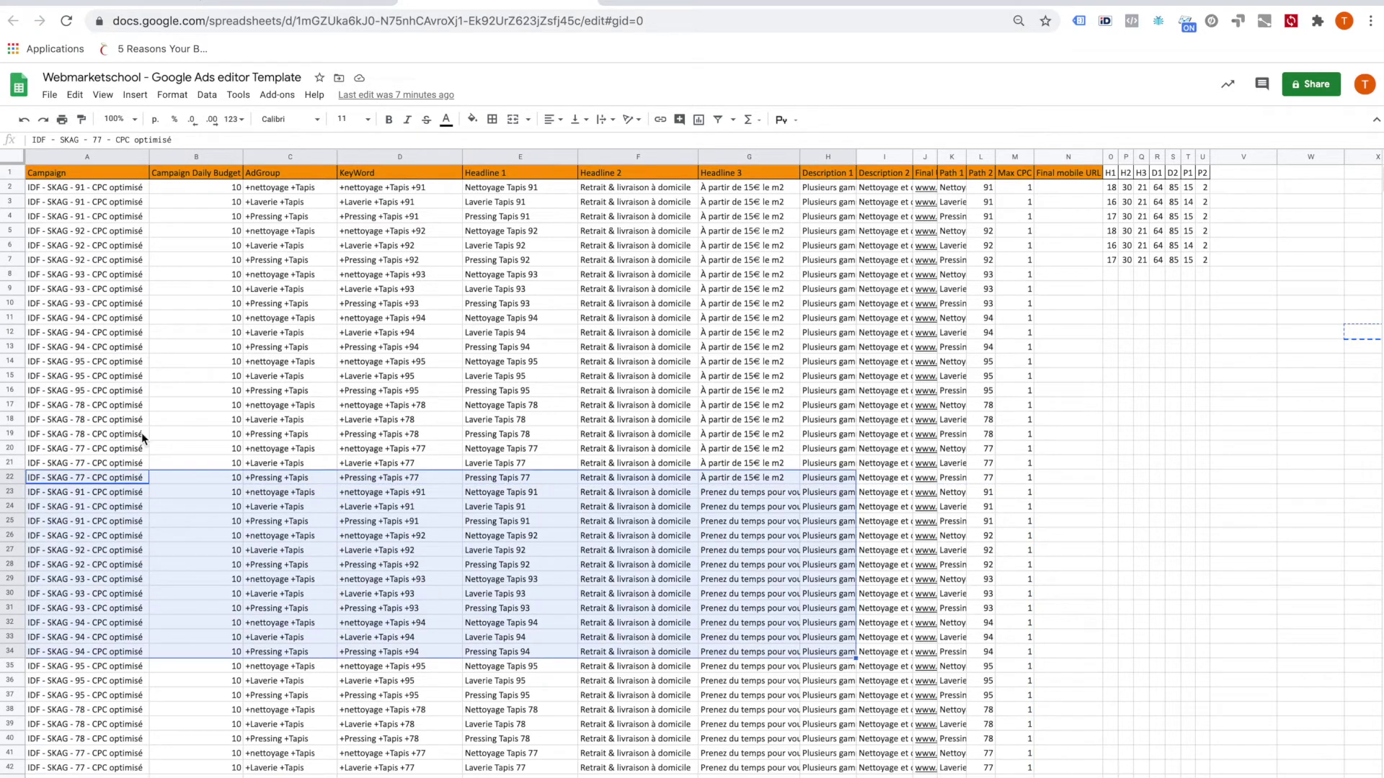
left_click(144, 437)
left_click_drag(116, 490, 1016, 775)
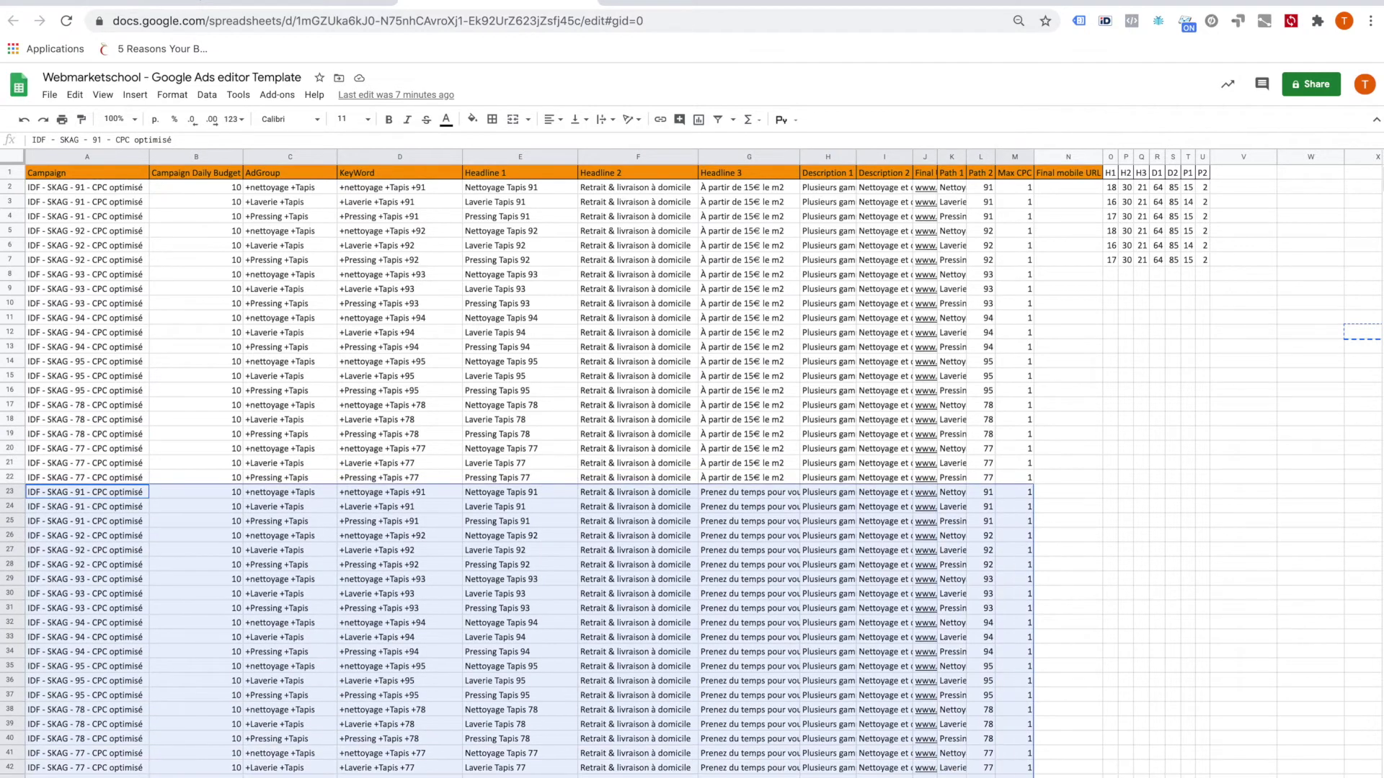
key("ctrl+c")
left_click(63, 189)
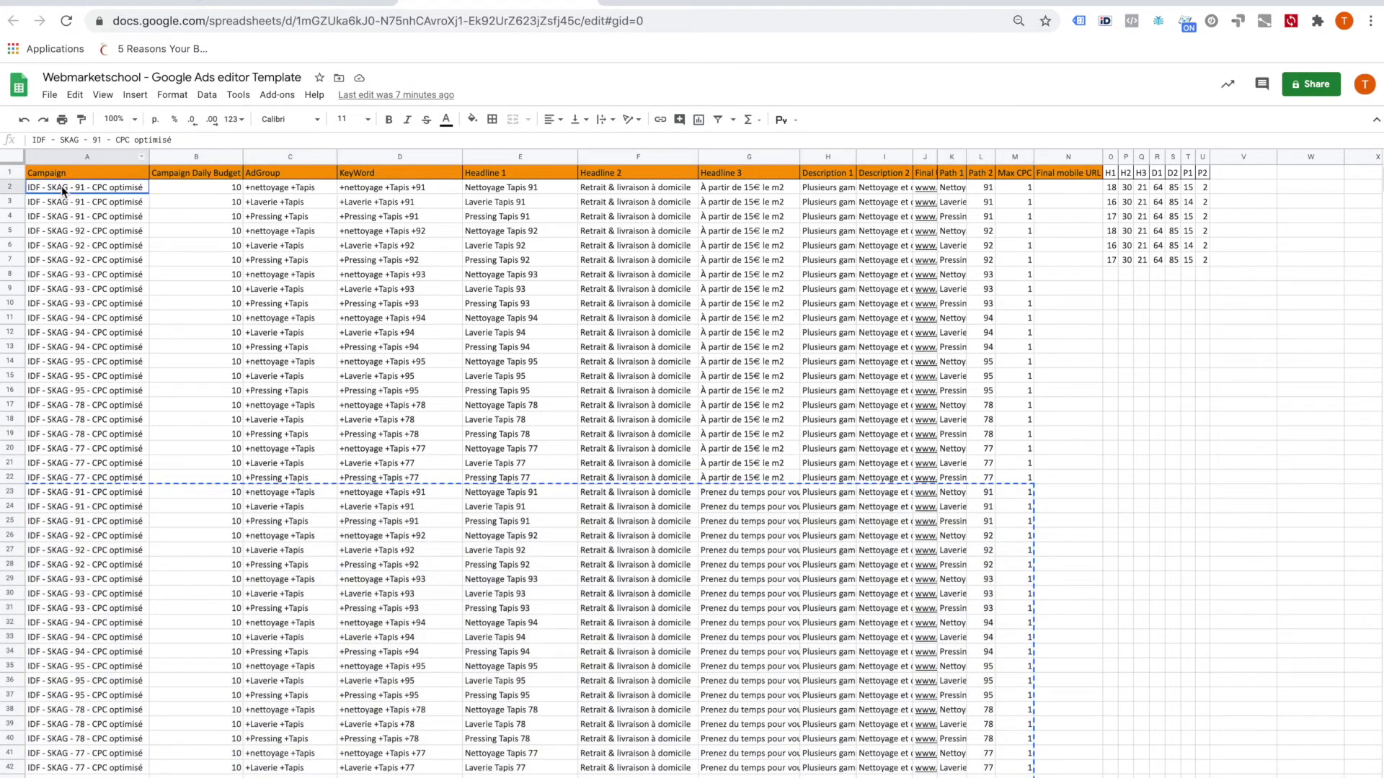
key("ctrl+v")
Step: Copy the headers and updated ad rows A1:M22 and switch back to Google Ads Editor
left_click_drag(40, 175, 1011, 484)
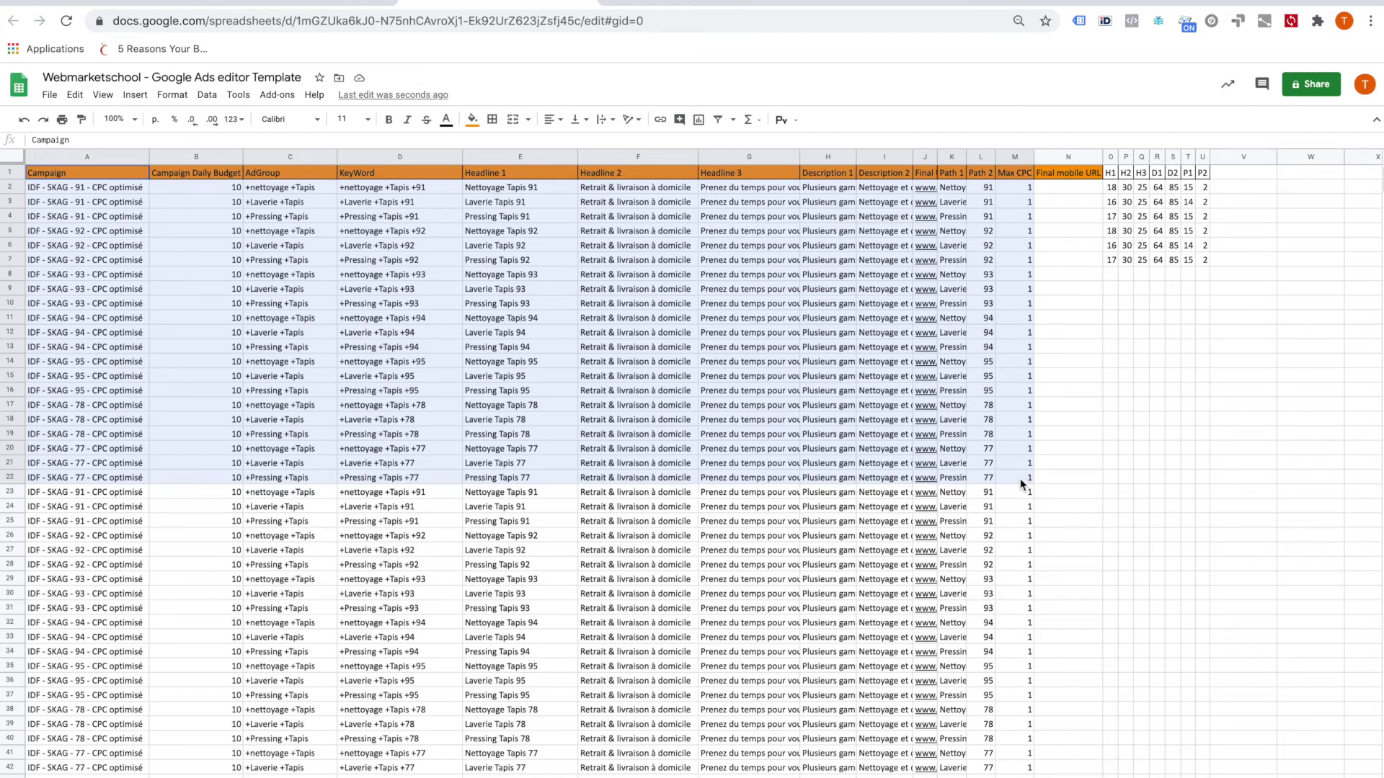
key("ctrl+c")
key("alt+Tab")
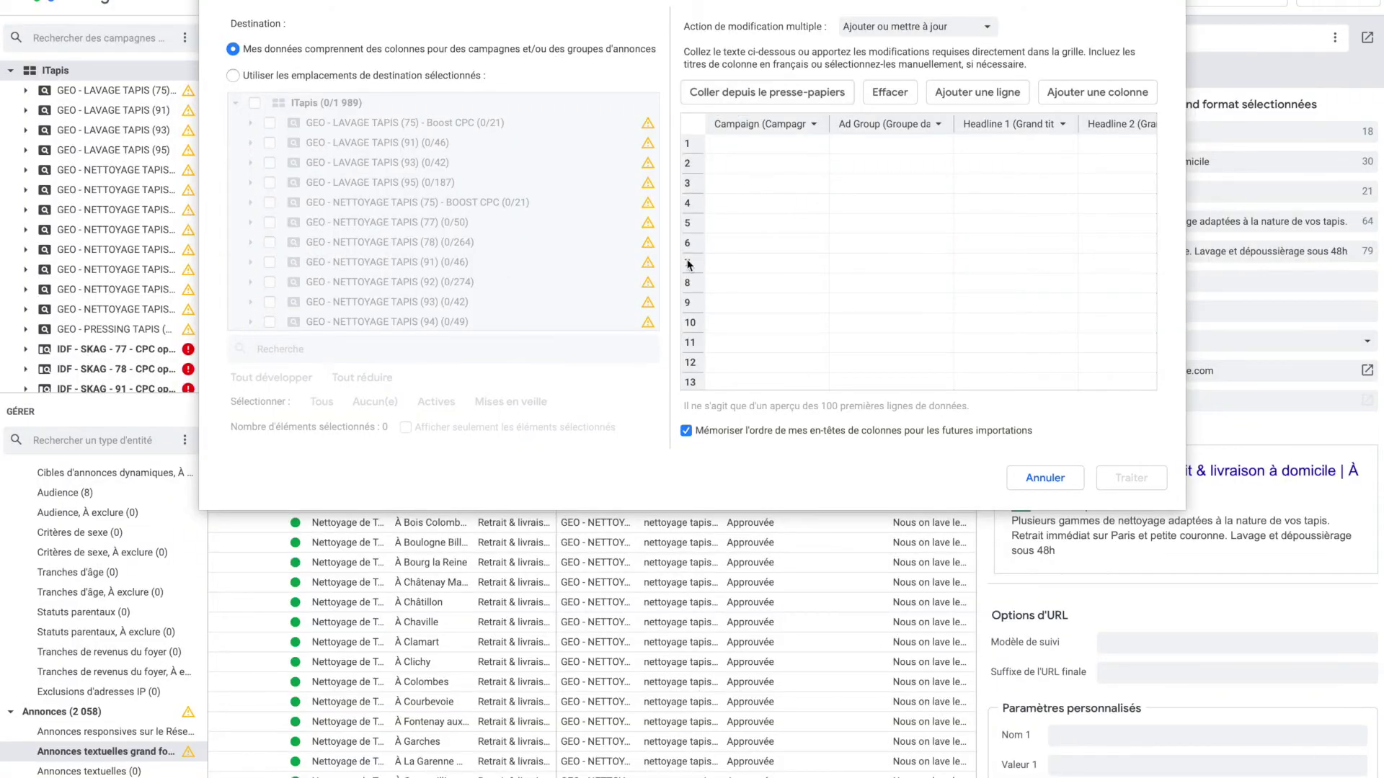
Step: Paste the "Prenez du temps pour vous" ad rows into the multiple-changes import, process them and finish to review the changes
left_click(764, 92)
scroll(1050, 154, "right", 5)
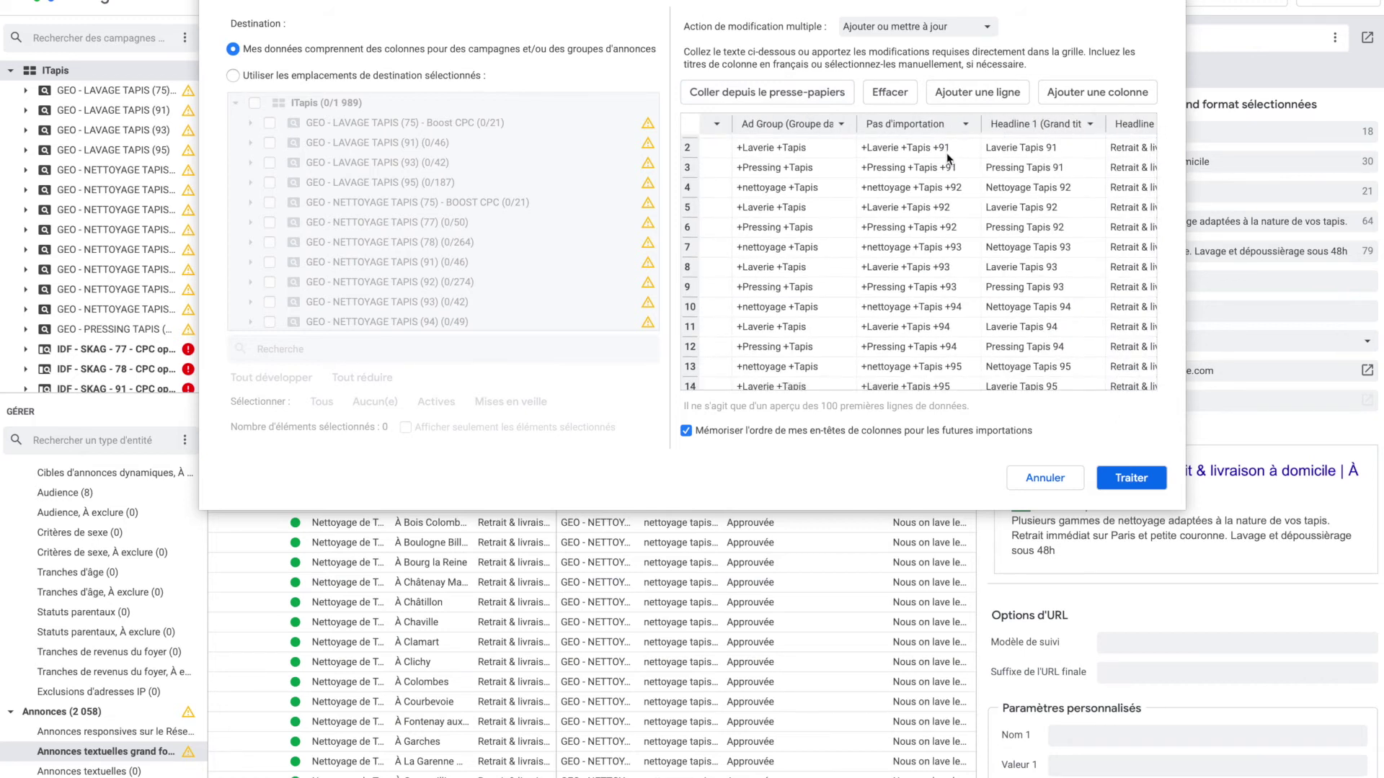
scroll(954, 202, "left", 5)
left_click(1117, 484)
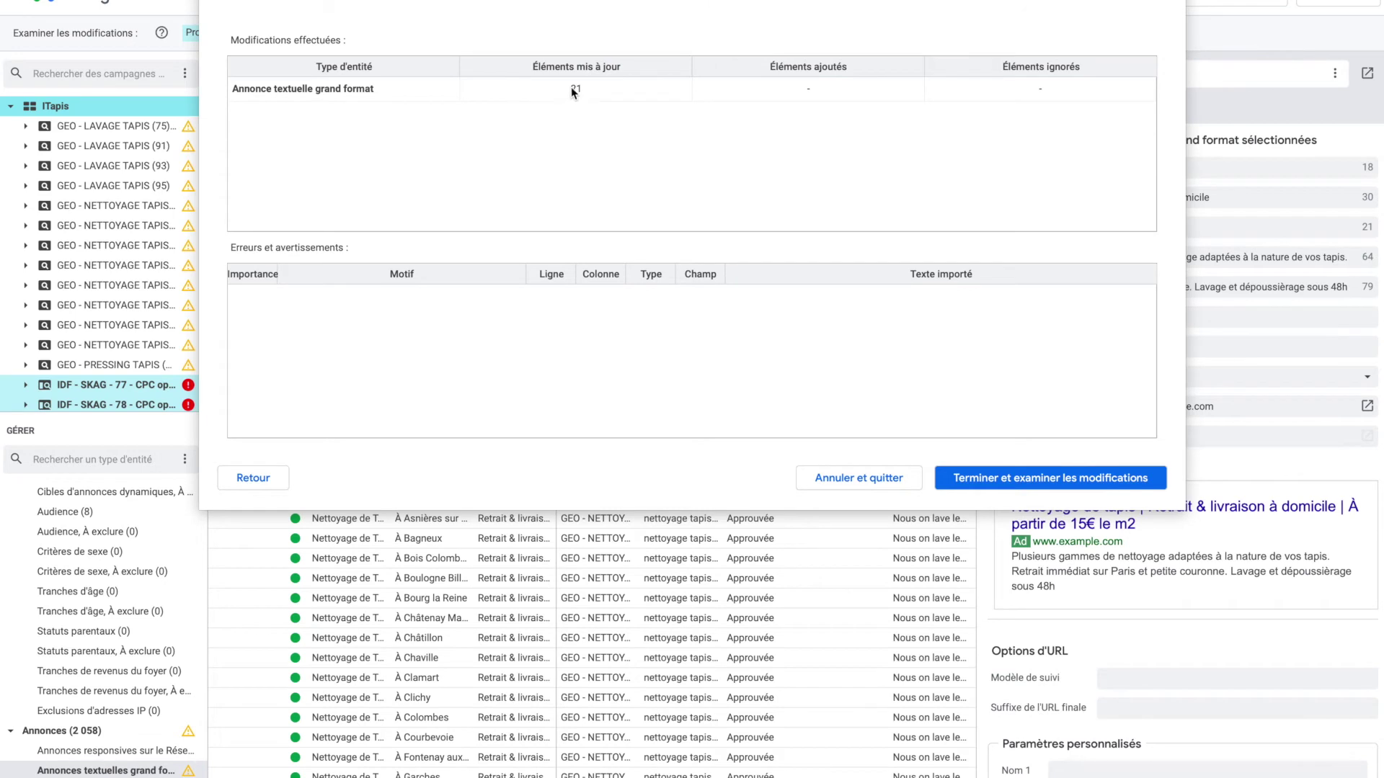
left_click(1019, 480)
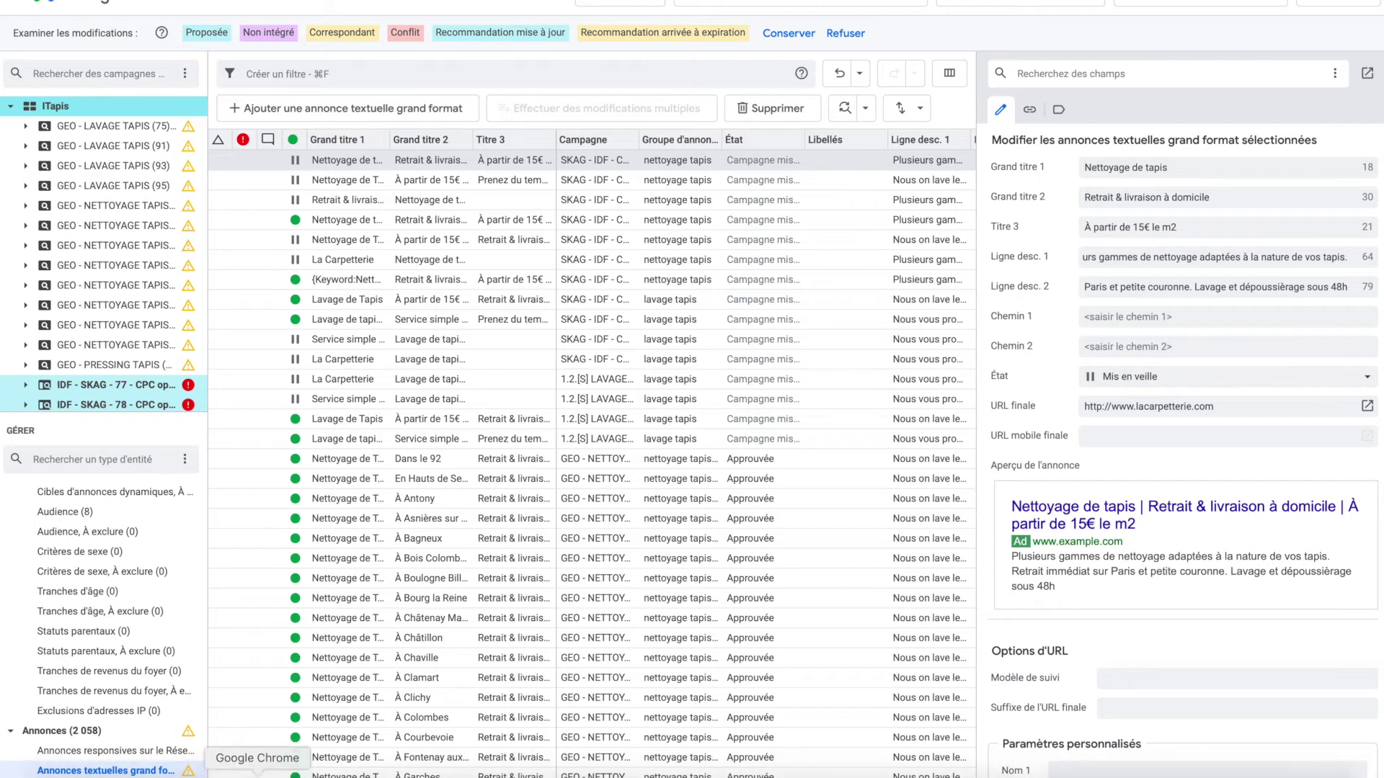
Step: Switch to the Google Sheets template and copy the third ad block A44:M64 over the first block starting at A2
left_click(271, 772)
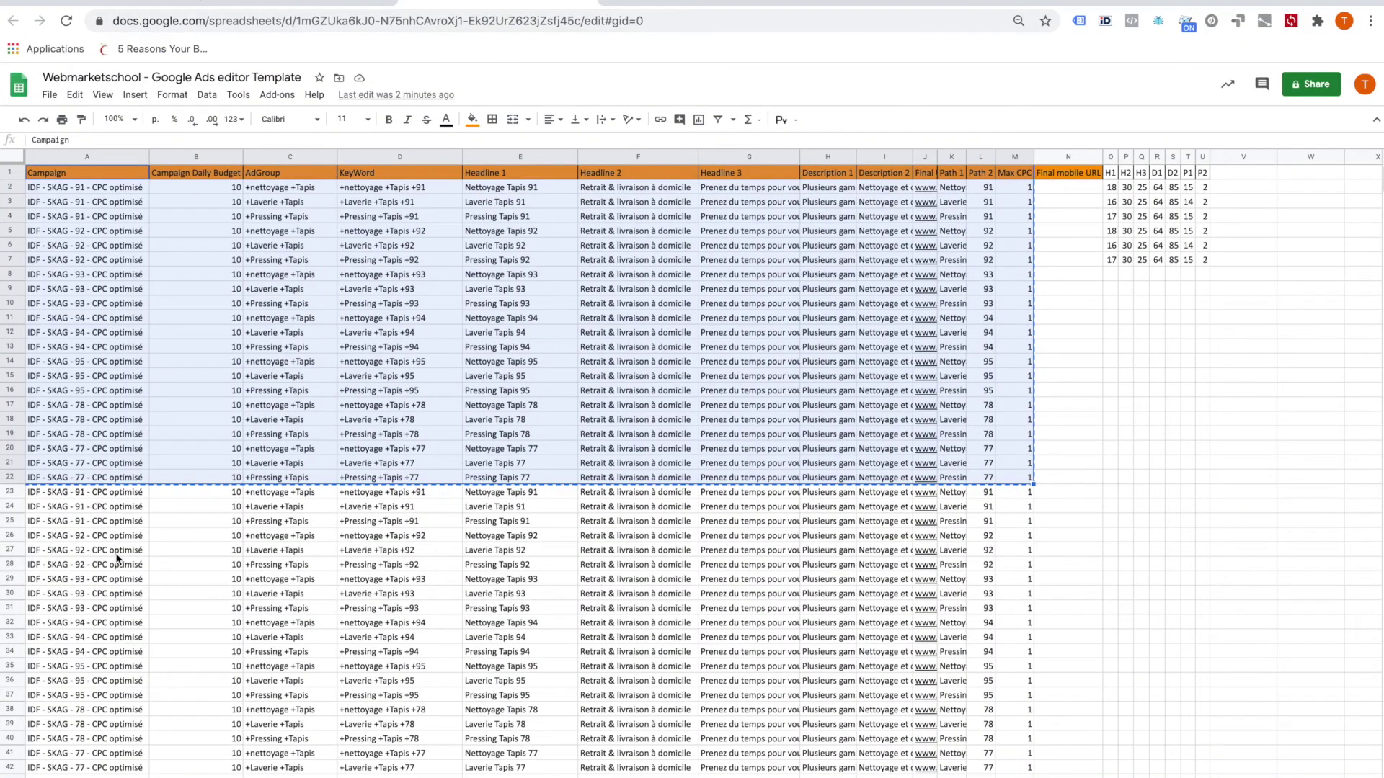
scroll(118, 559, "down", 4)
scroll(117, 559, "down", 2)
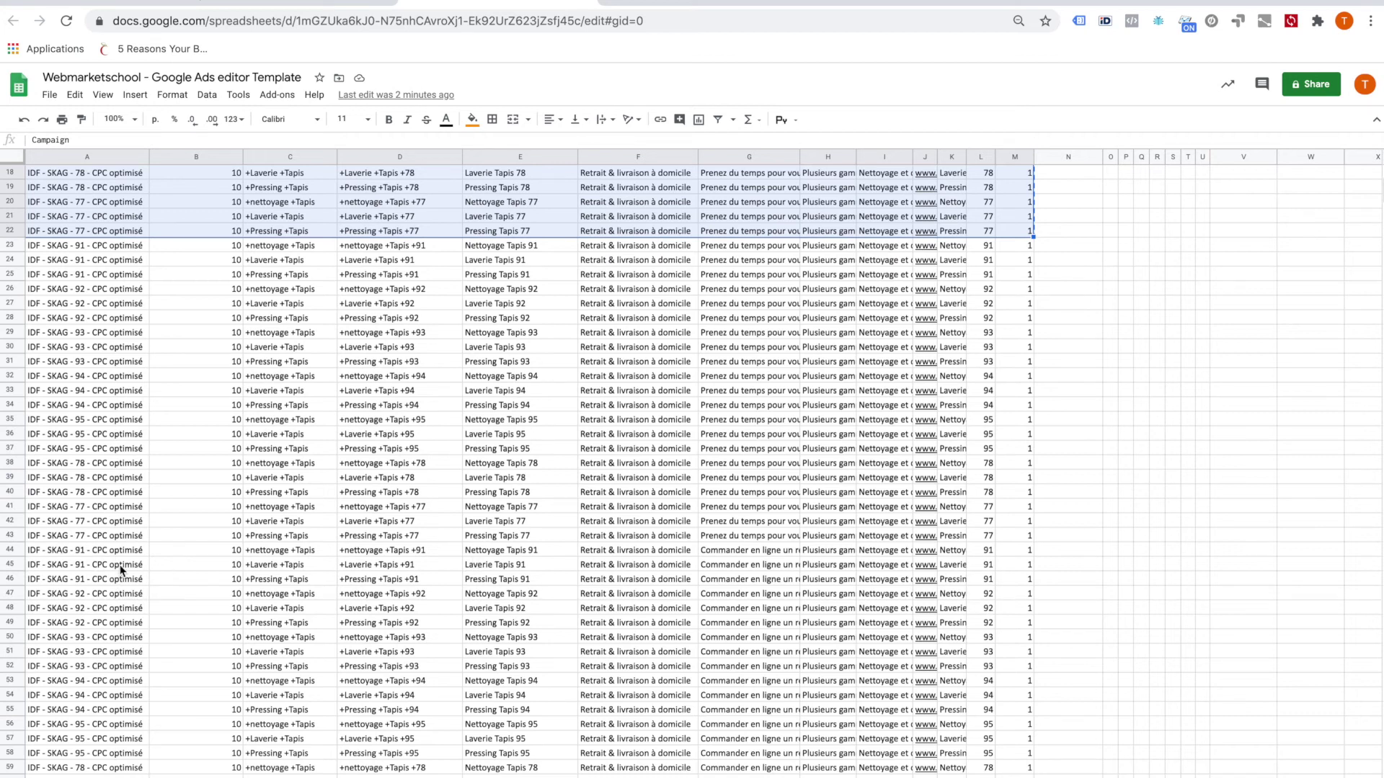
key("ctrl+c")
left_click(49, 549)
left_click_drag(103, 555, 1019, 582)
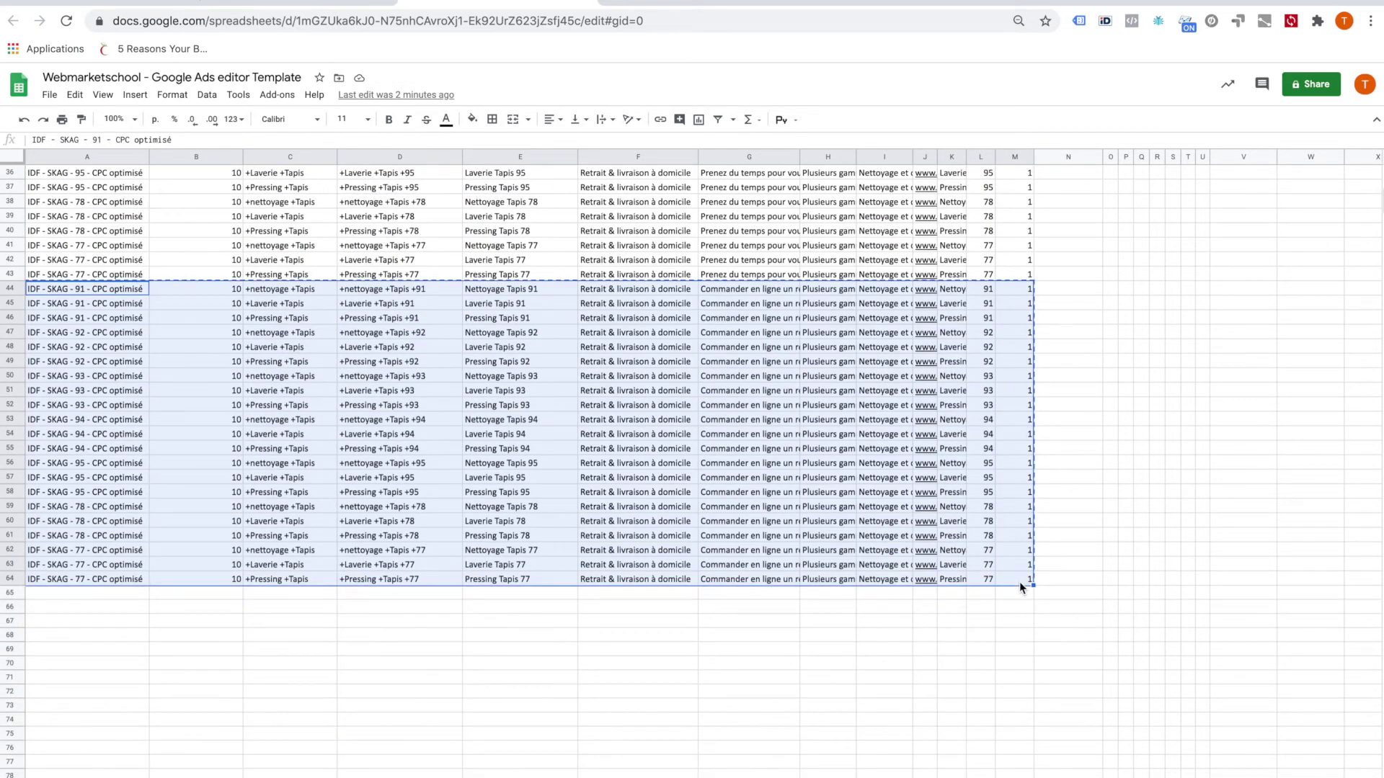
scroll(385, 465, "up", 12)
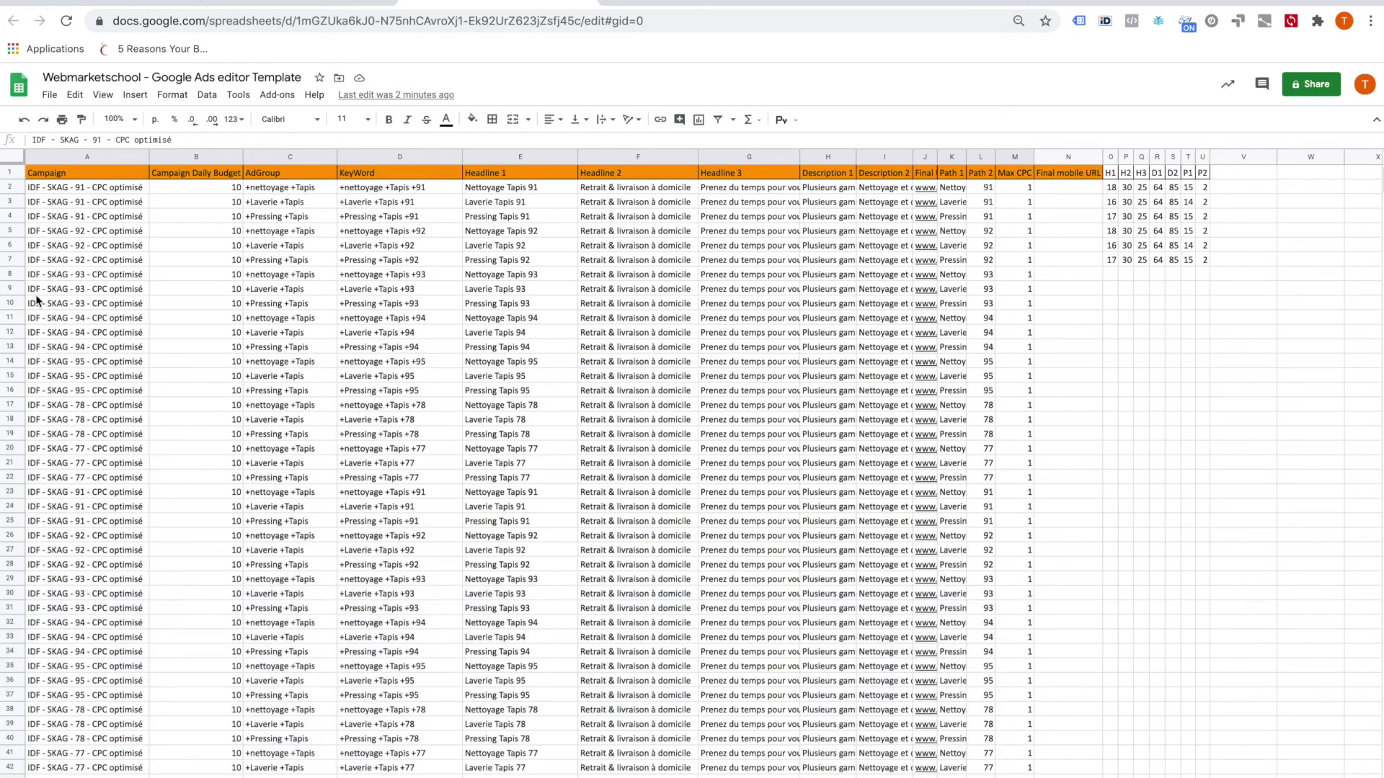
left_click(48, 188)
key("super+v")
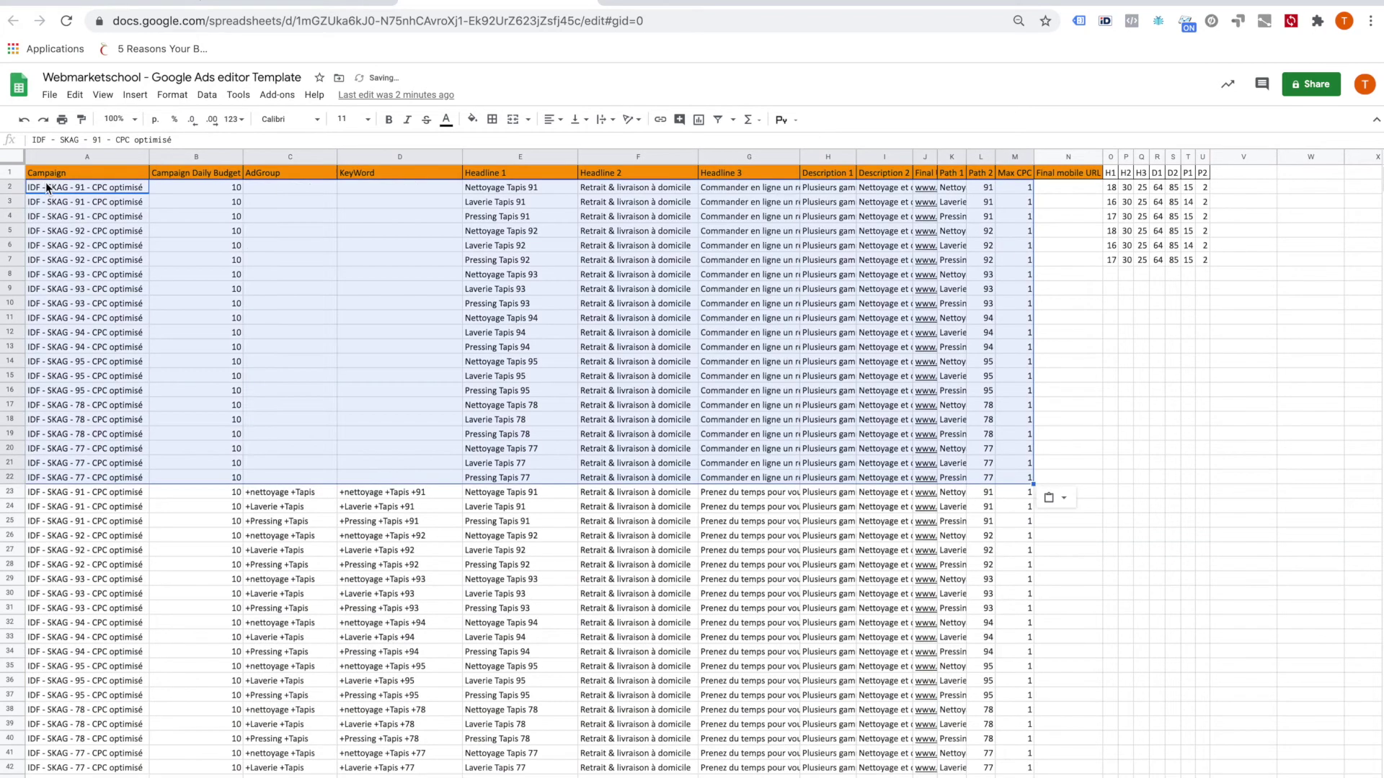
Step: Copy A1:M22 with the headers and the "Commander en ligne un retrait" ads, and return to Google Ads Editor
left_click_drag(44, 173, 216, 259)
left_click_drag(216, 259, 1029, 477)
key("super+c")
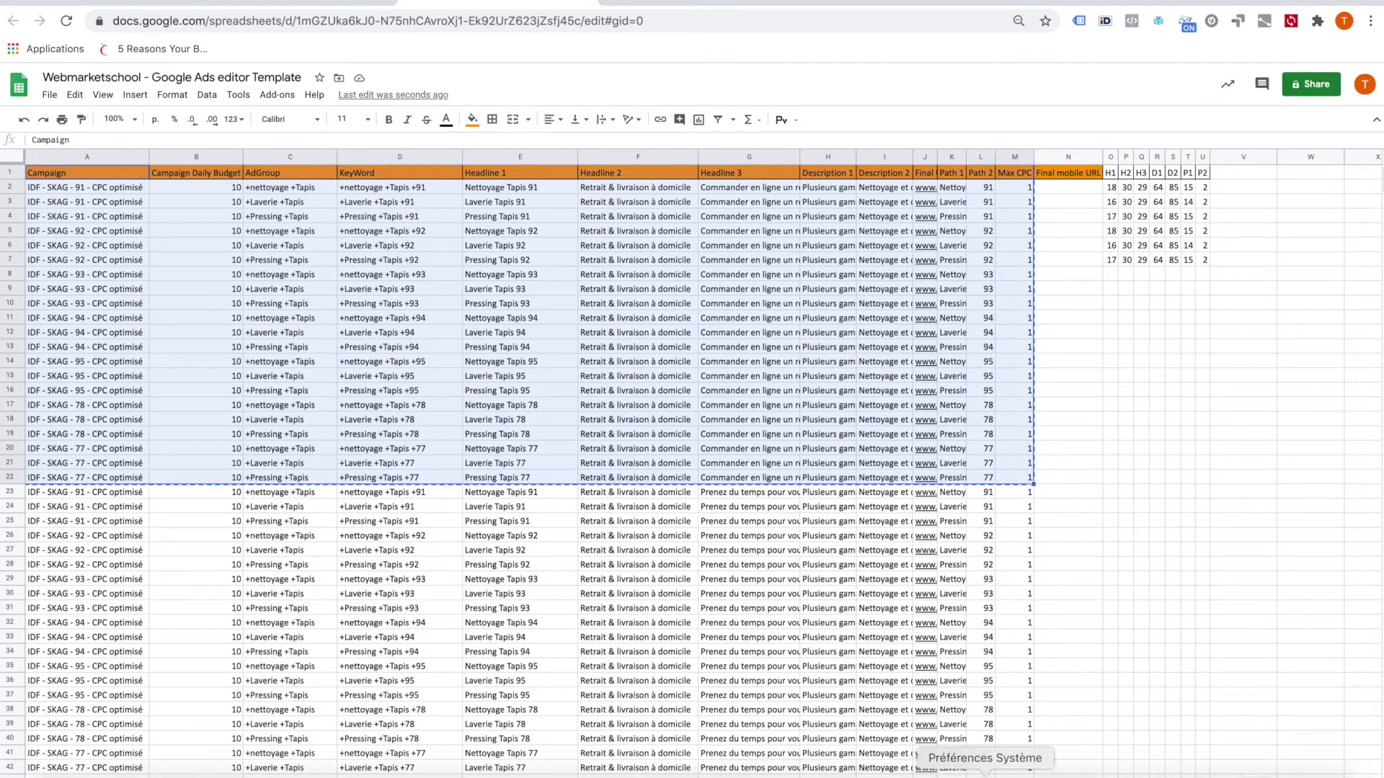
left_click(988, 775)
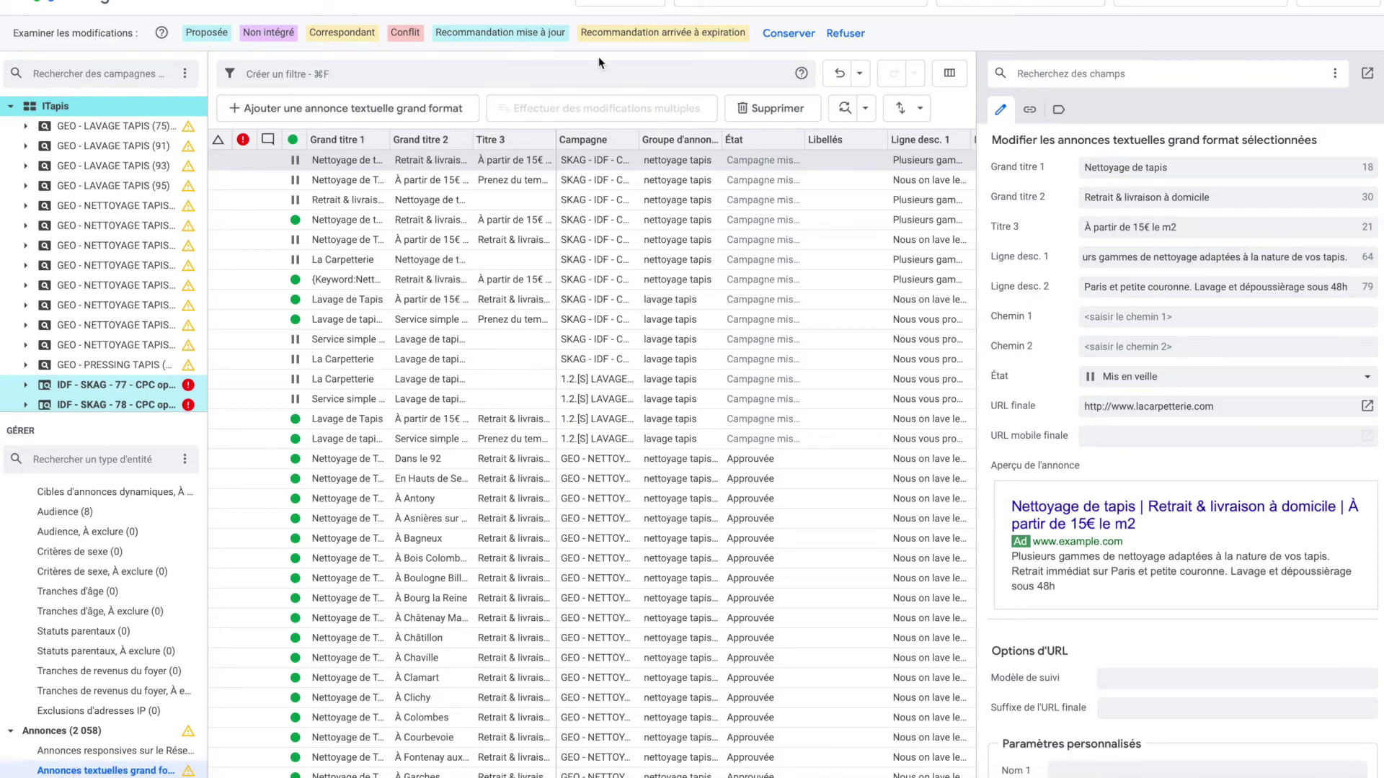
Step: Keep the pending changes, and import the copied third ad variant as multiple changes to the expanded text ads
left_click(779, 35)
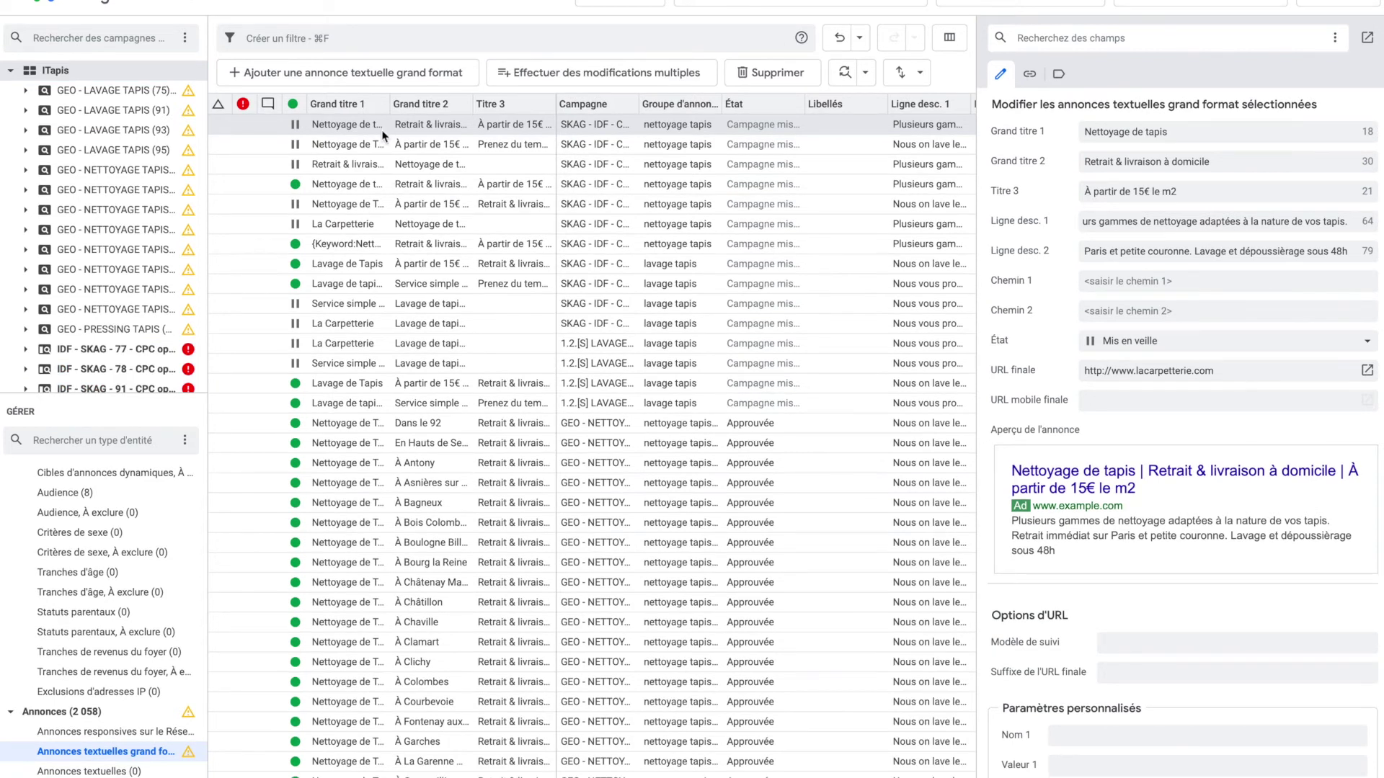
left_click(600, 70)
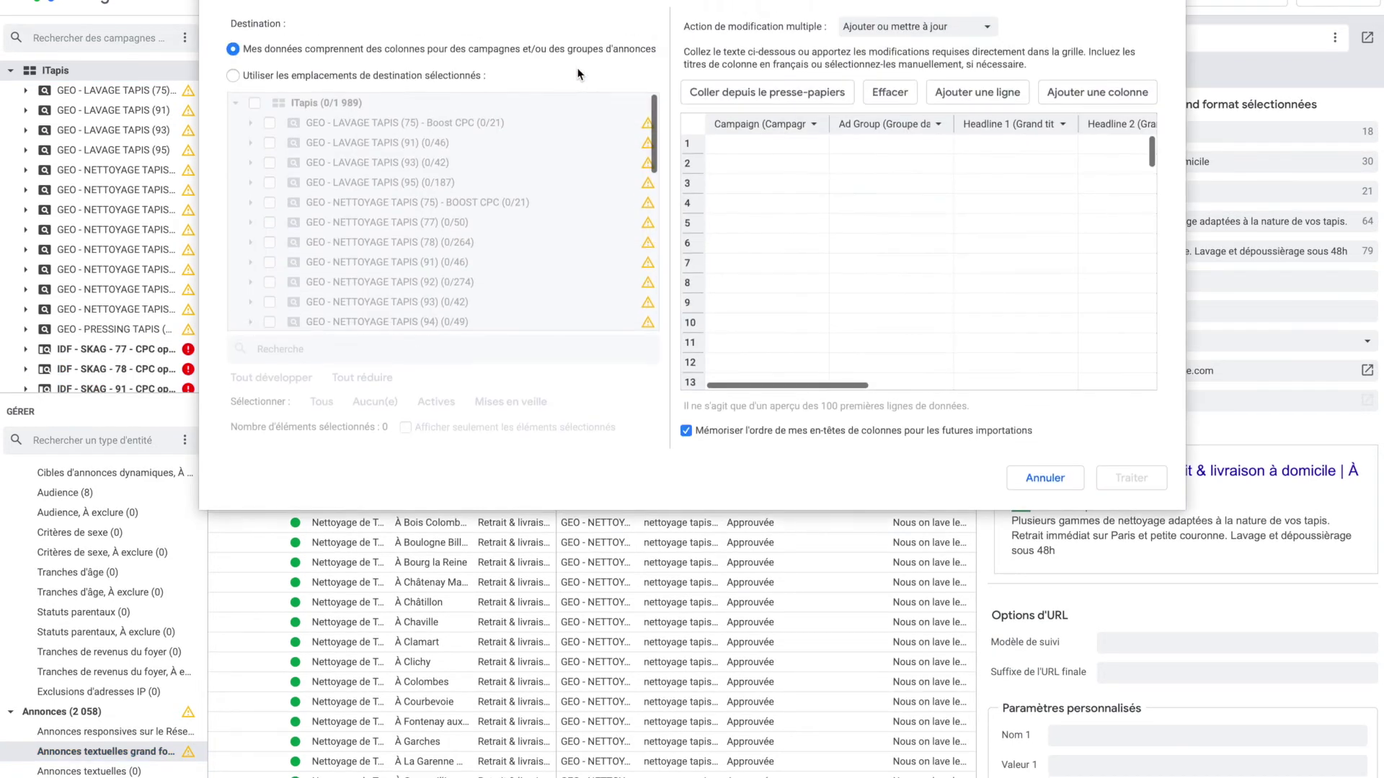
left_click(771, 85)
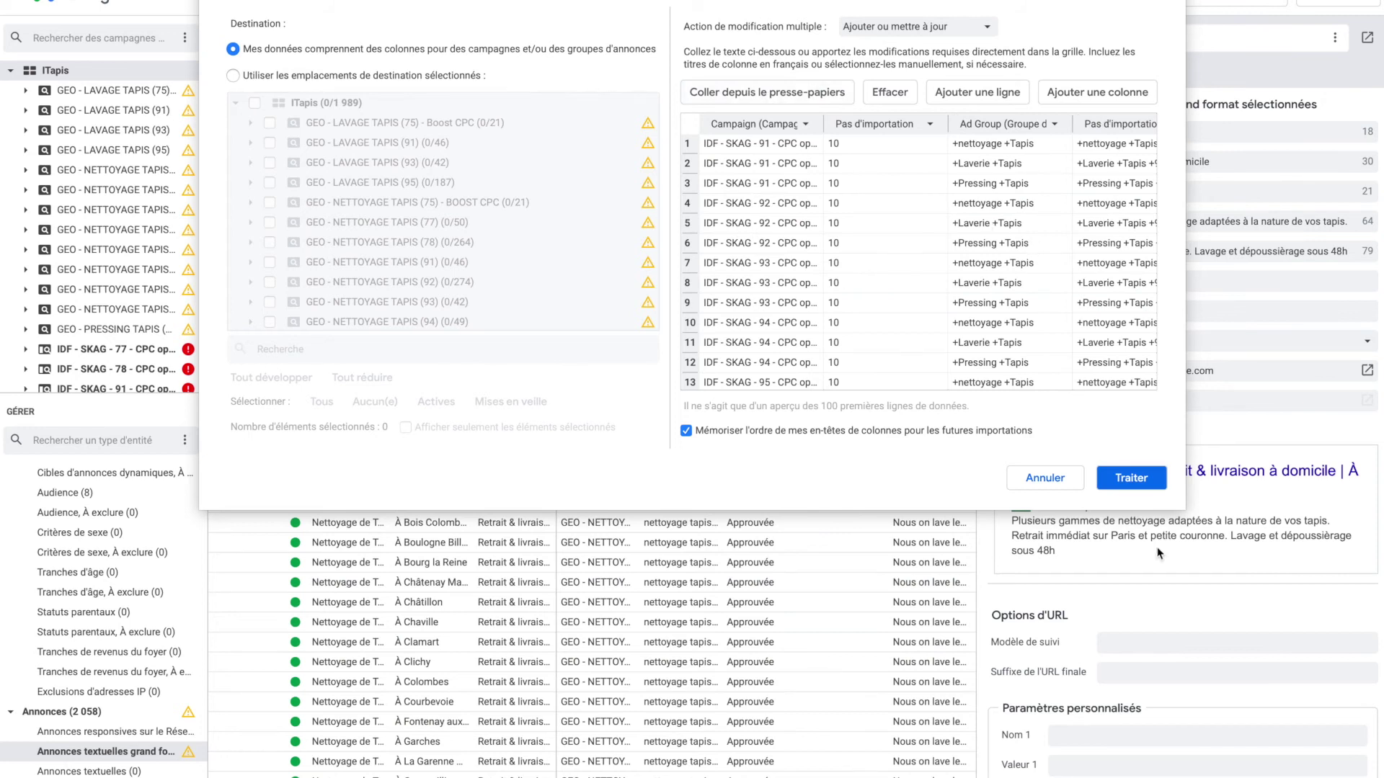
left_click(1122, 481)
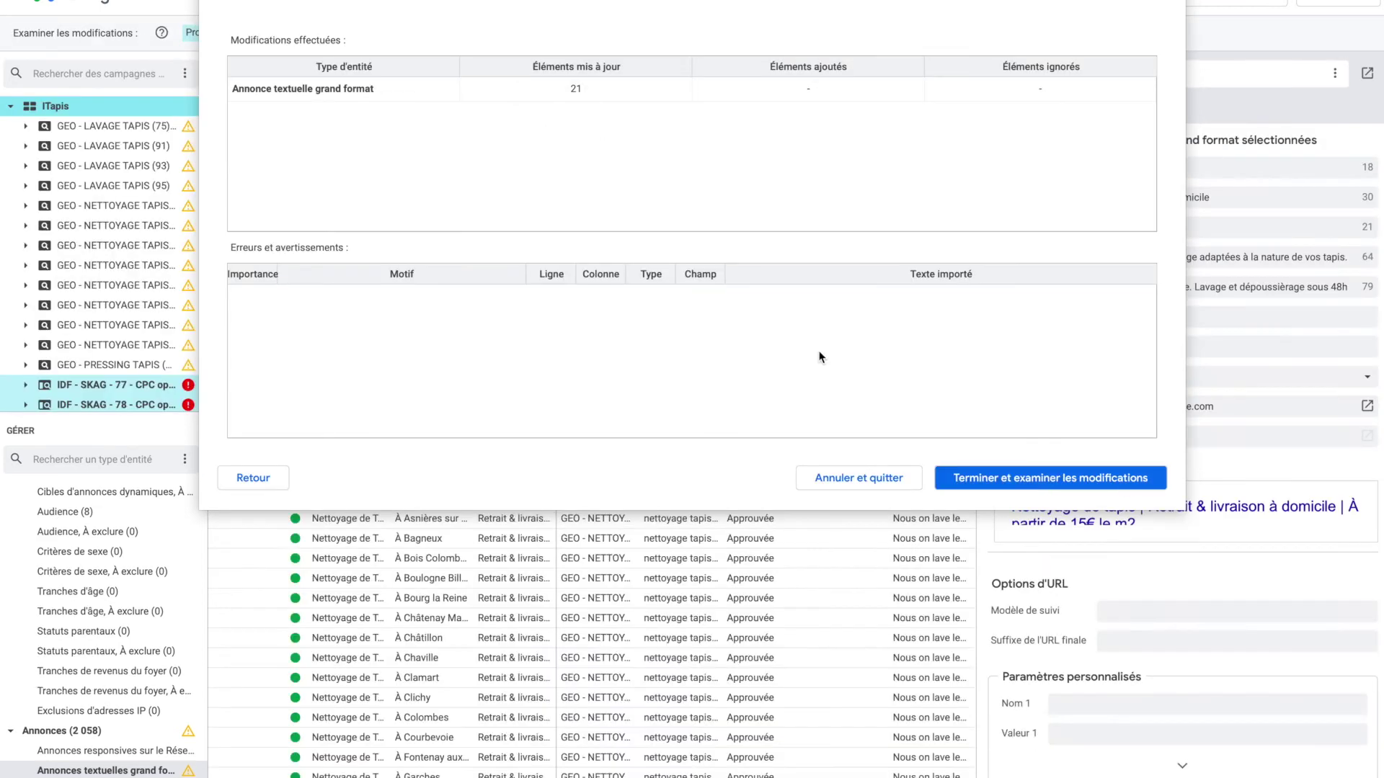
left_click(987, 476)
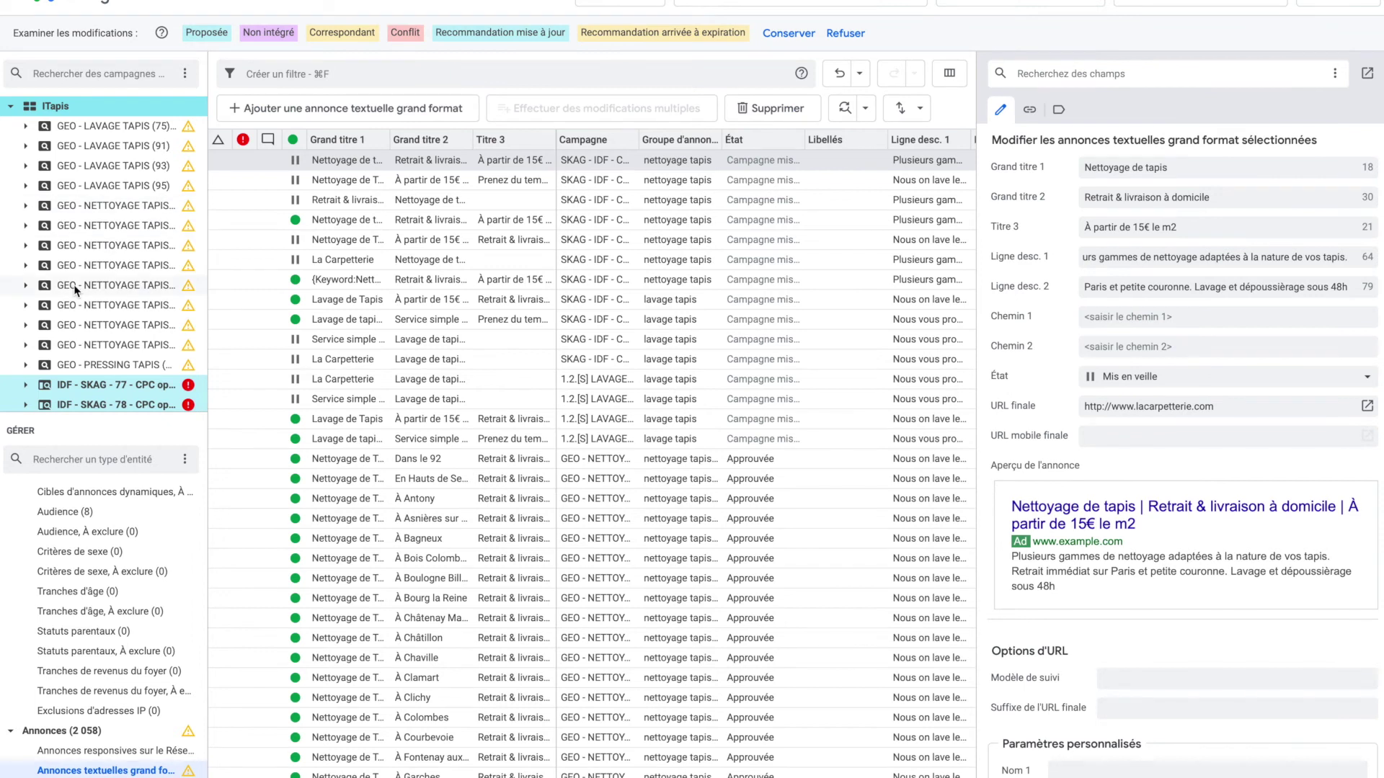
Step: Show the ads of the IDF - SKAG - 77 campaign and keep the imported changes
scroll(116, 356, "down", 3)
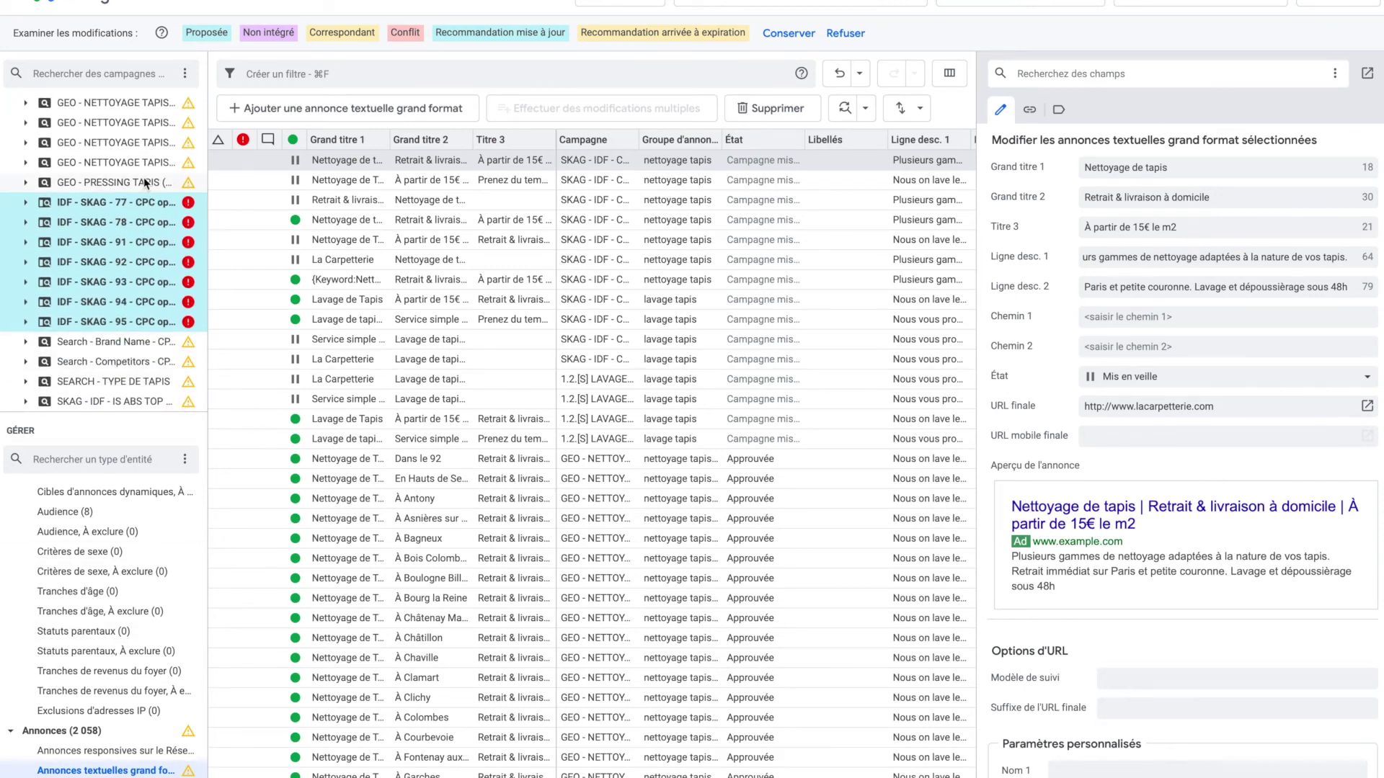
left_click(144, 203)
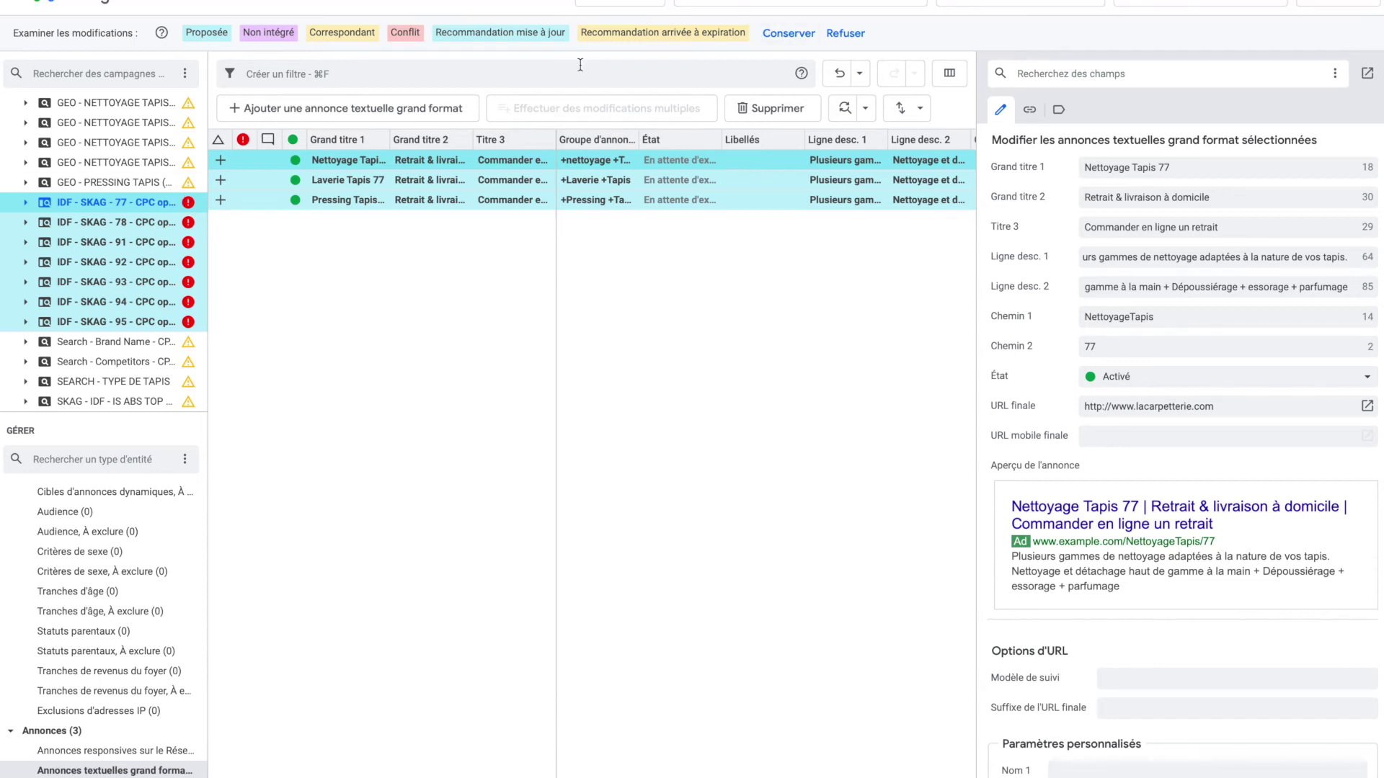
left_click(784, 34)
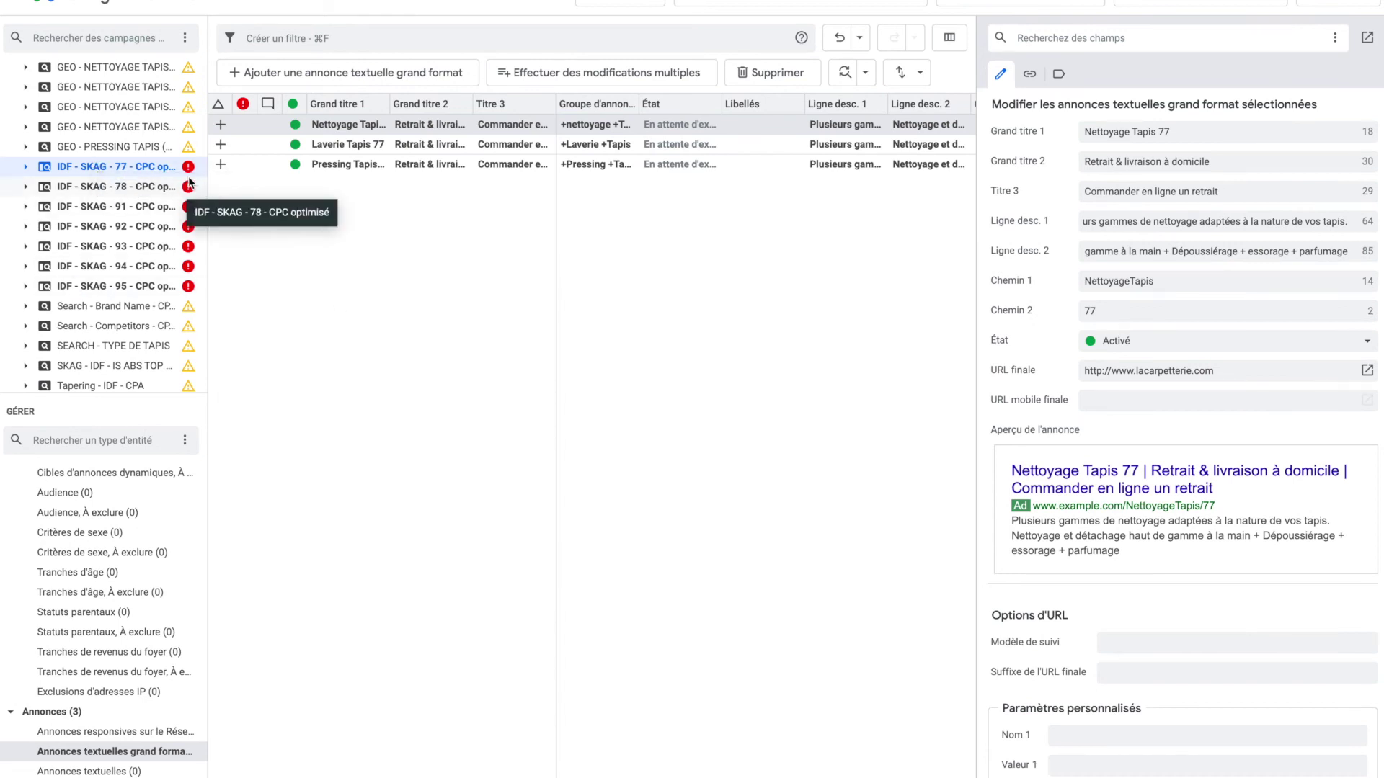
Step: Open the settings of the campaign IDF - SKAG - 77 - CPC optimisé and set its budget to 10,00 EUR
double_click(137, 168)
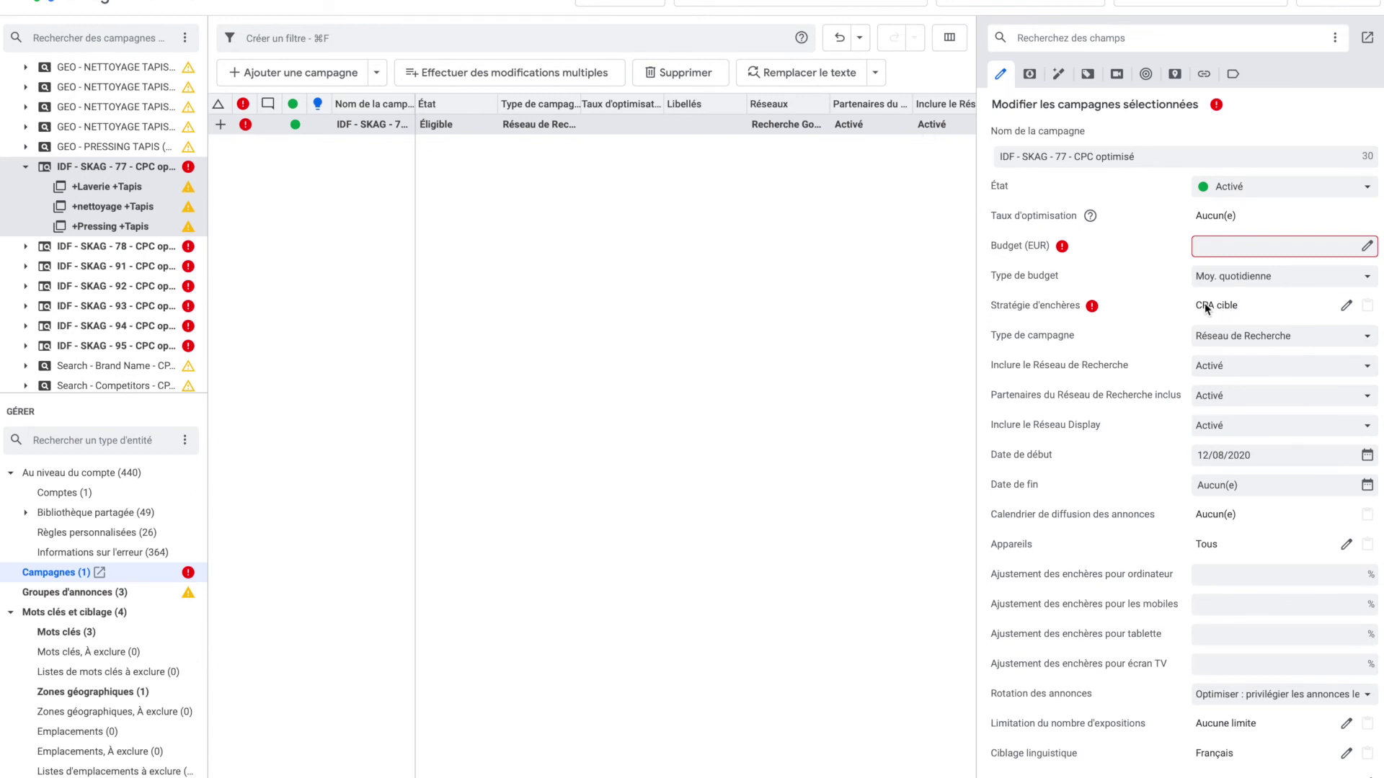
left_click(1235, 249)
left_click(1229, 307)
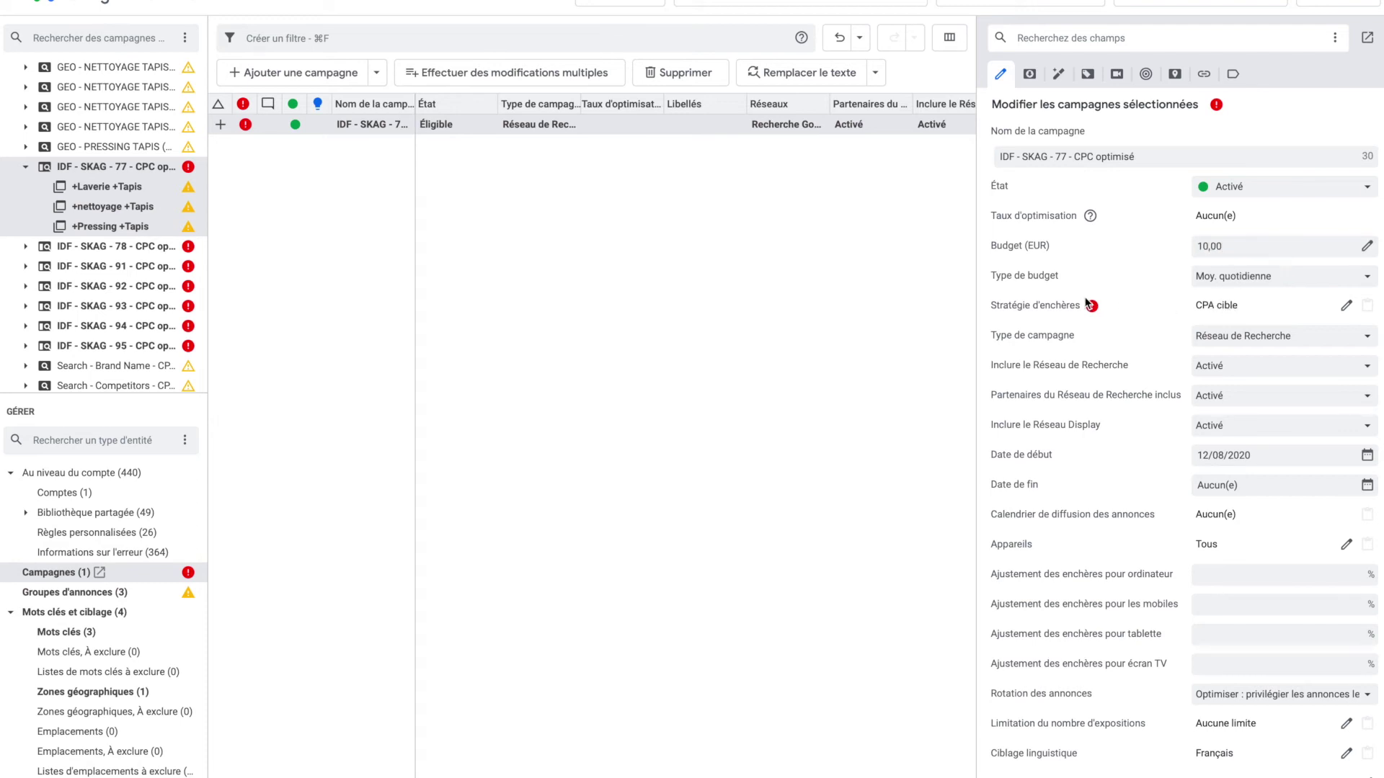
Step: Set the bidding strategy of IDF - SKAG - 77 - CPC optimisé to Enchères au CPC manuelles with CPC optimisé set to Activé
left_click(1346, 306)
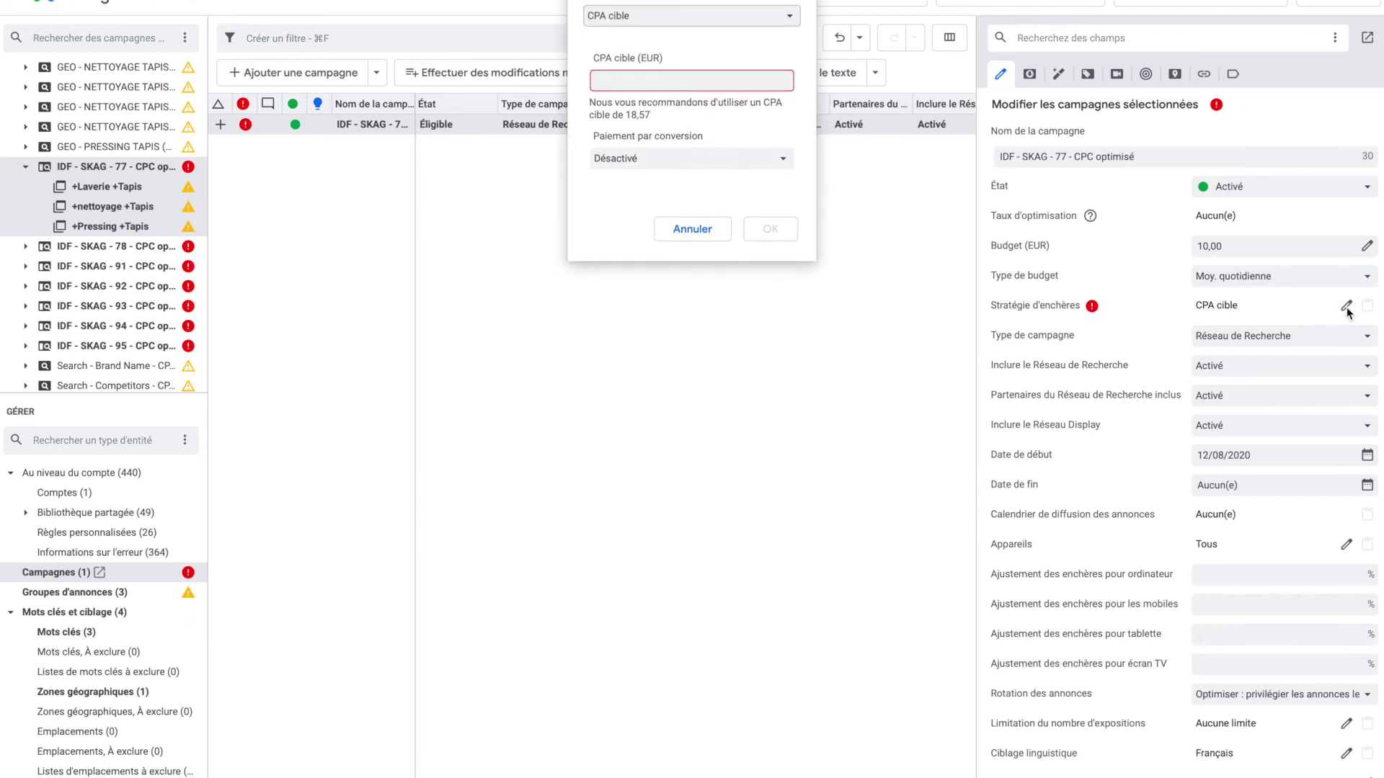
left_click(644, 85)
left_click(620, 17)
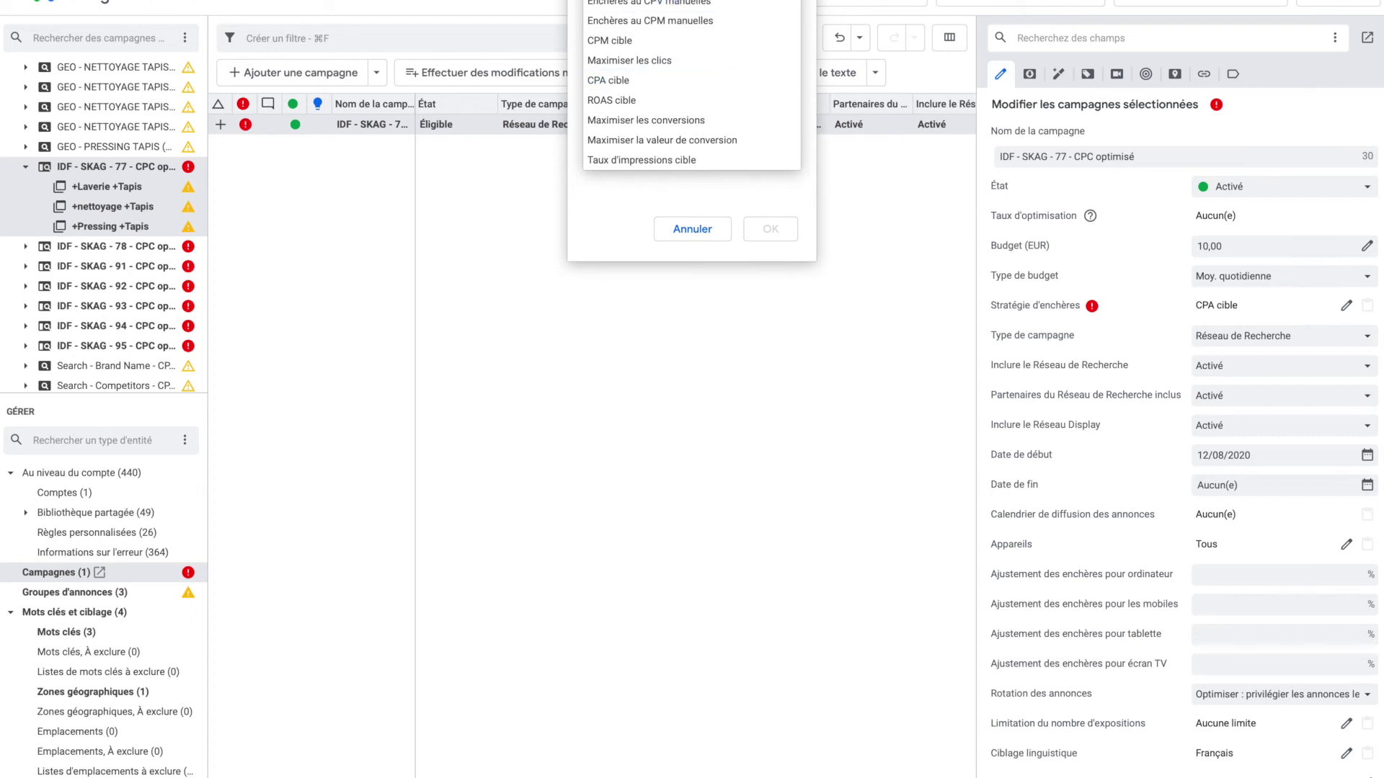
left_click(634, 0)
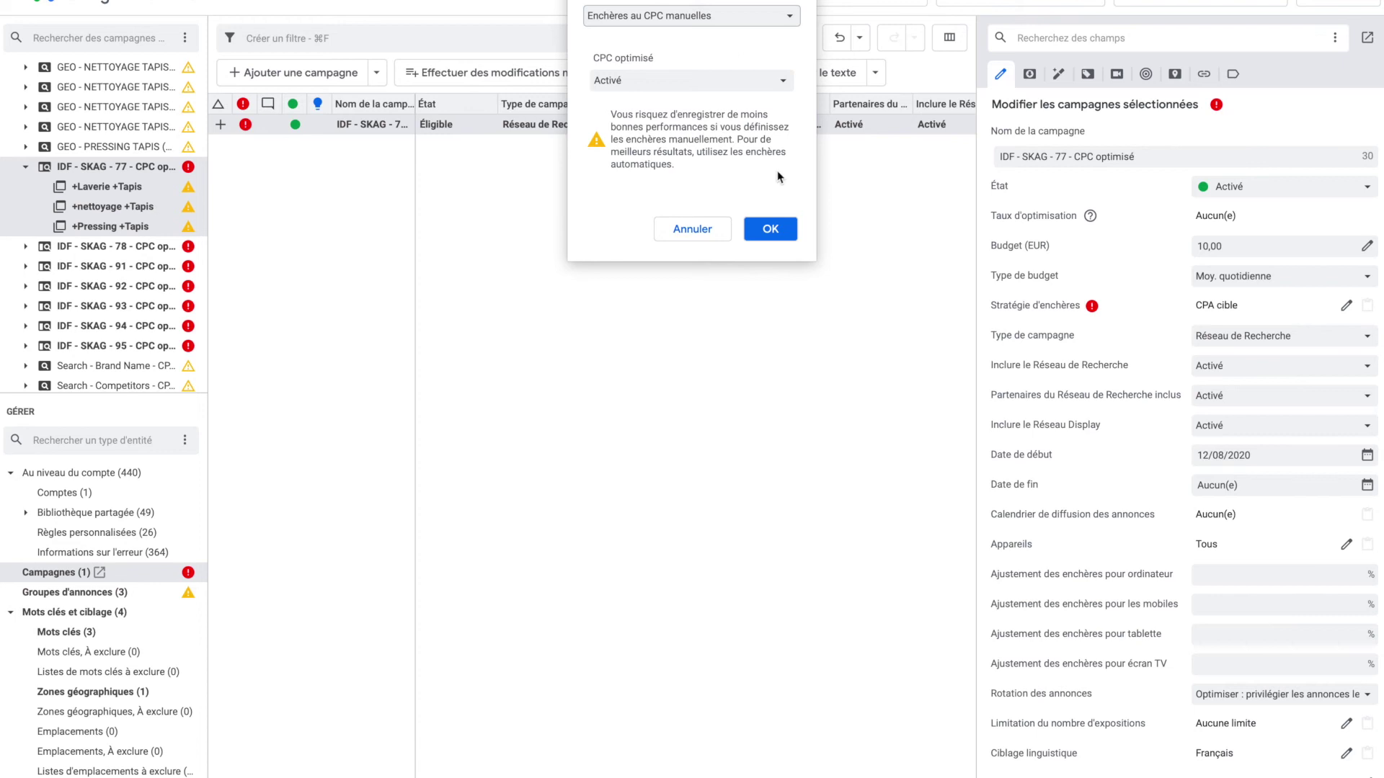
left_click(769, 231)
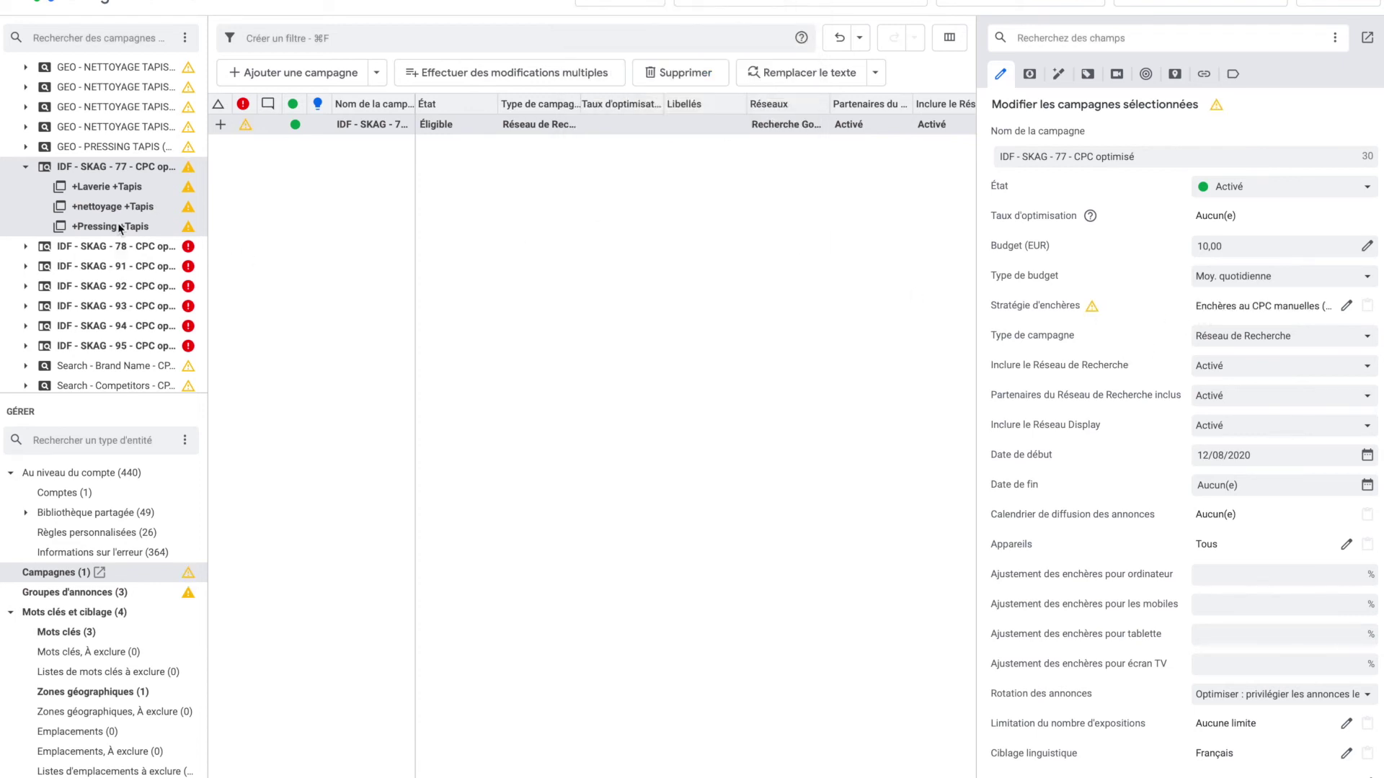
Step: Select the campaigns IDF - SKAG - 78 through IDF - SKAG - 95 together
left_click(129, 245)
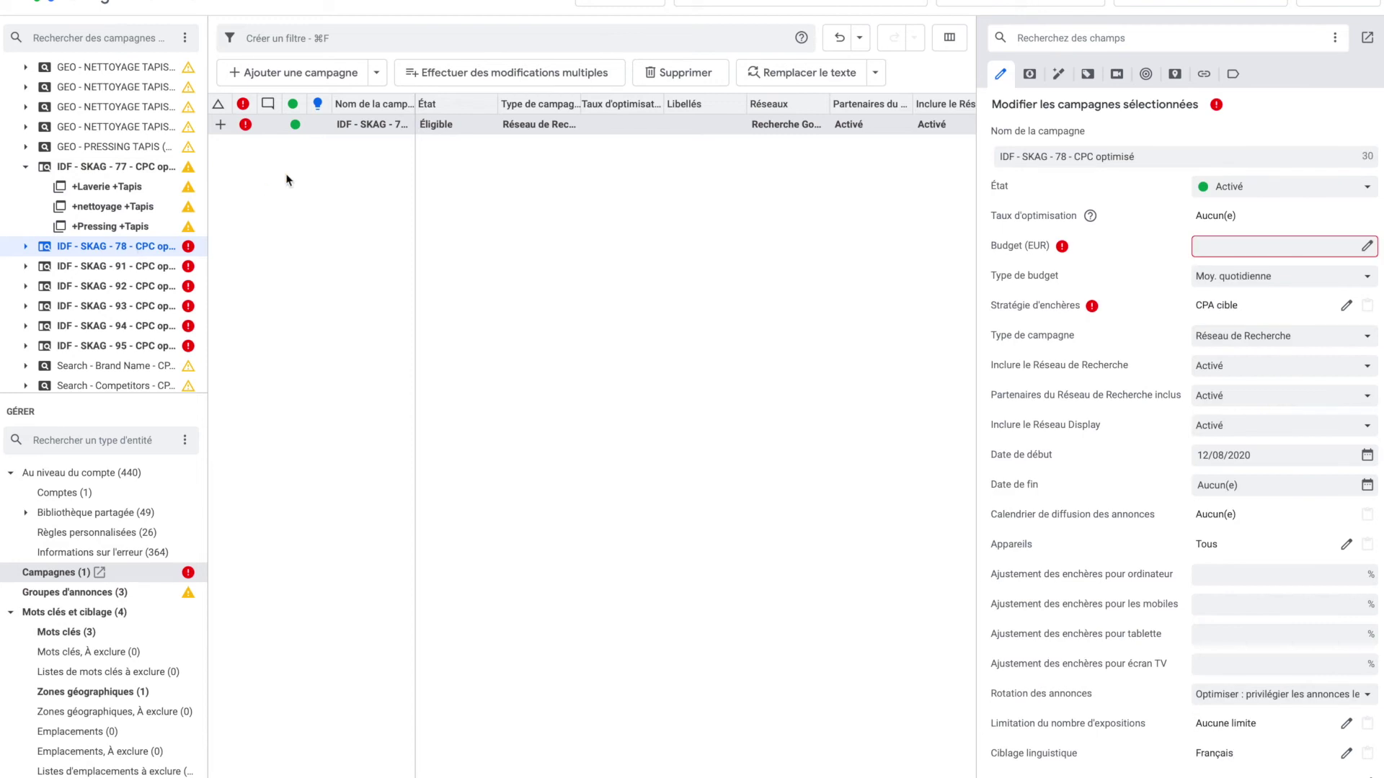
scroll(102, 303, "down", 1)
left_click(102, 294)
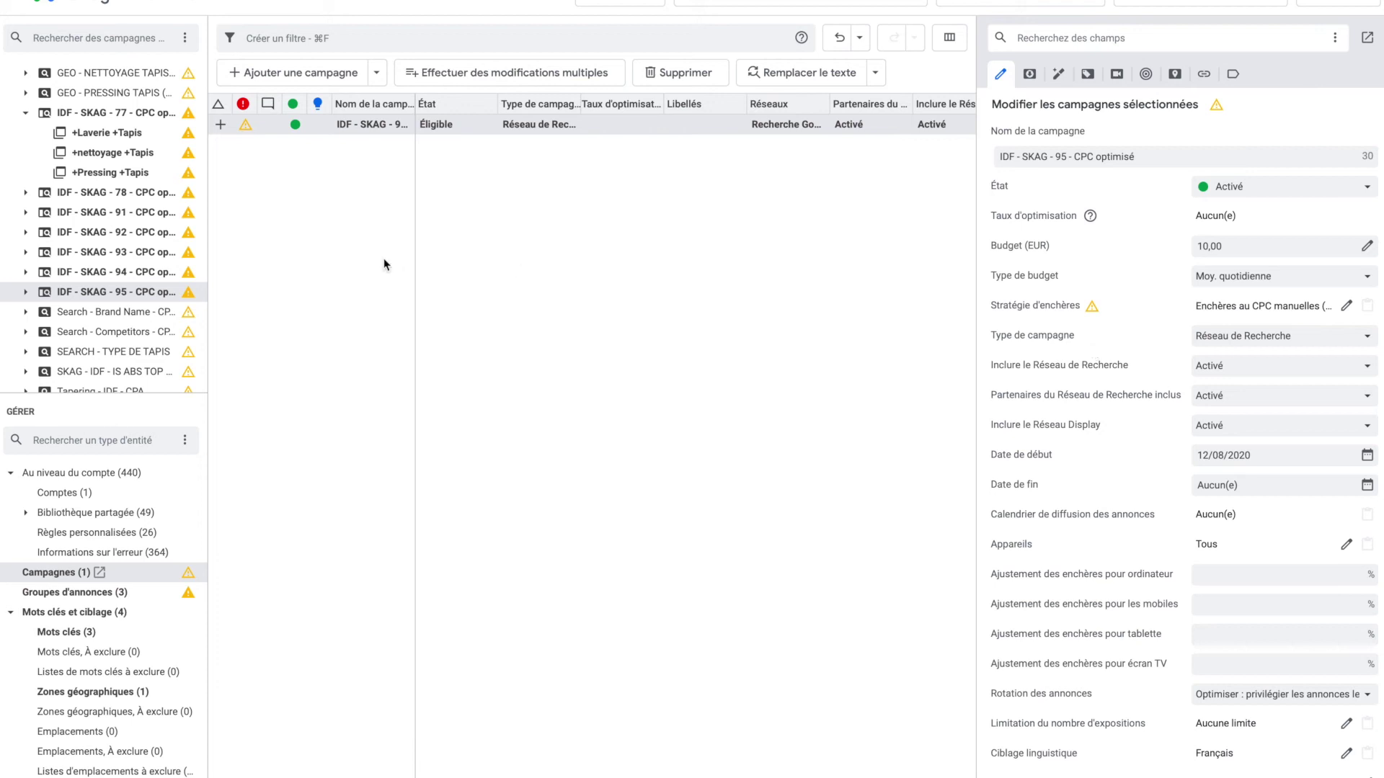
left_click(78, 193, "shift")
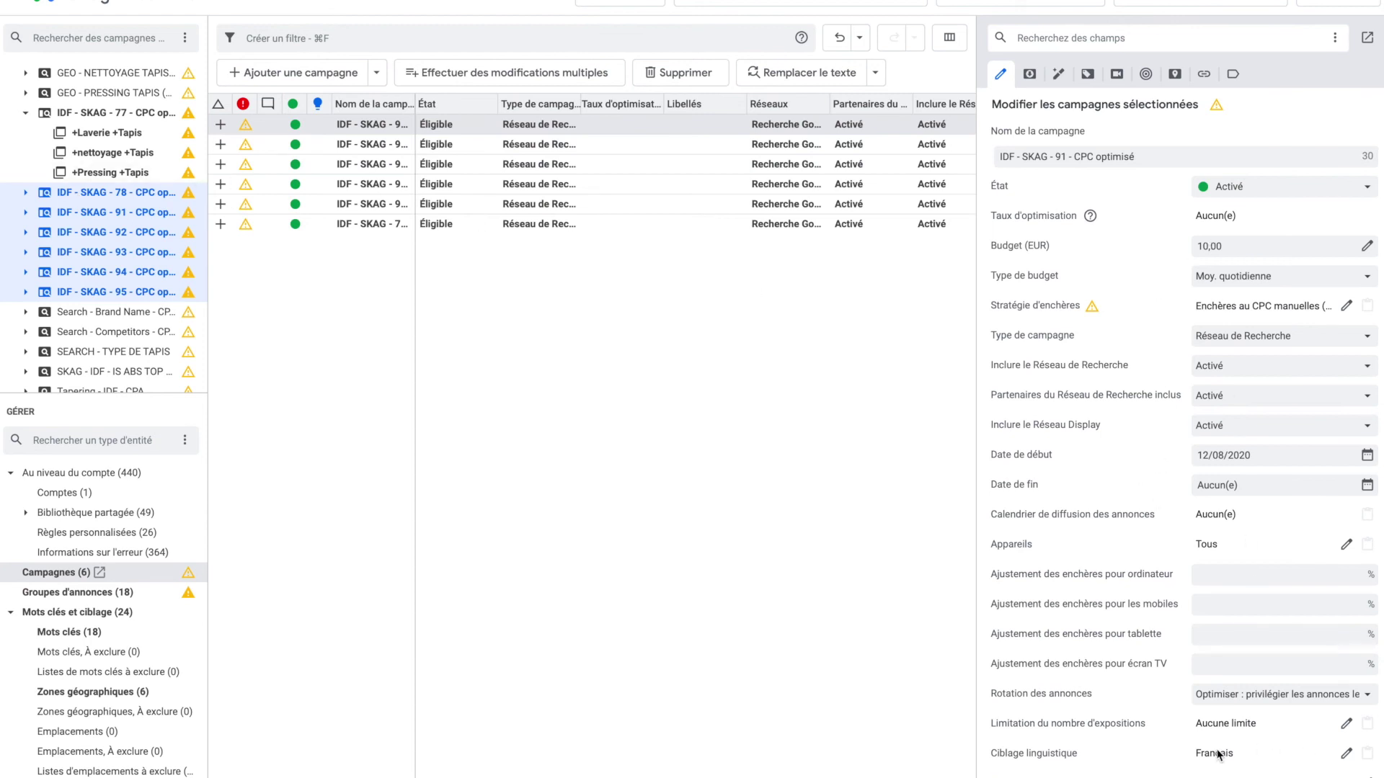
Step: Open the geographic targeting, search locations for "ile de france" and replace the location of IDF - SKAG - 91 with Île-de-France, France
scroll(1220, 753, "down", 1)
scroll(1126, 727, "down", 5)
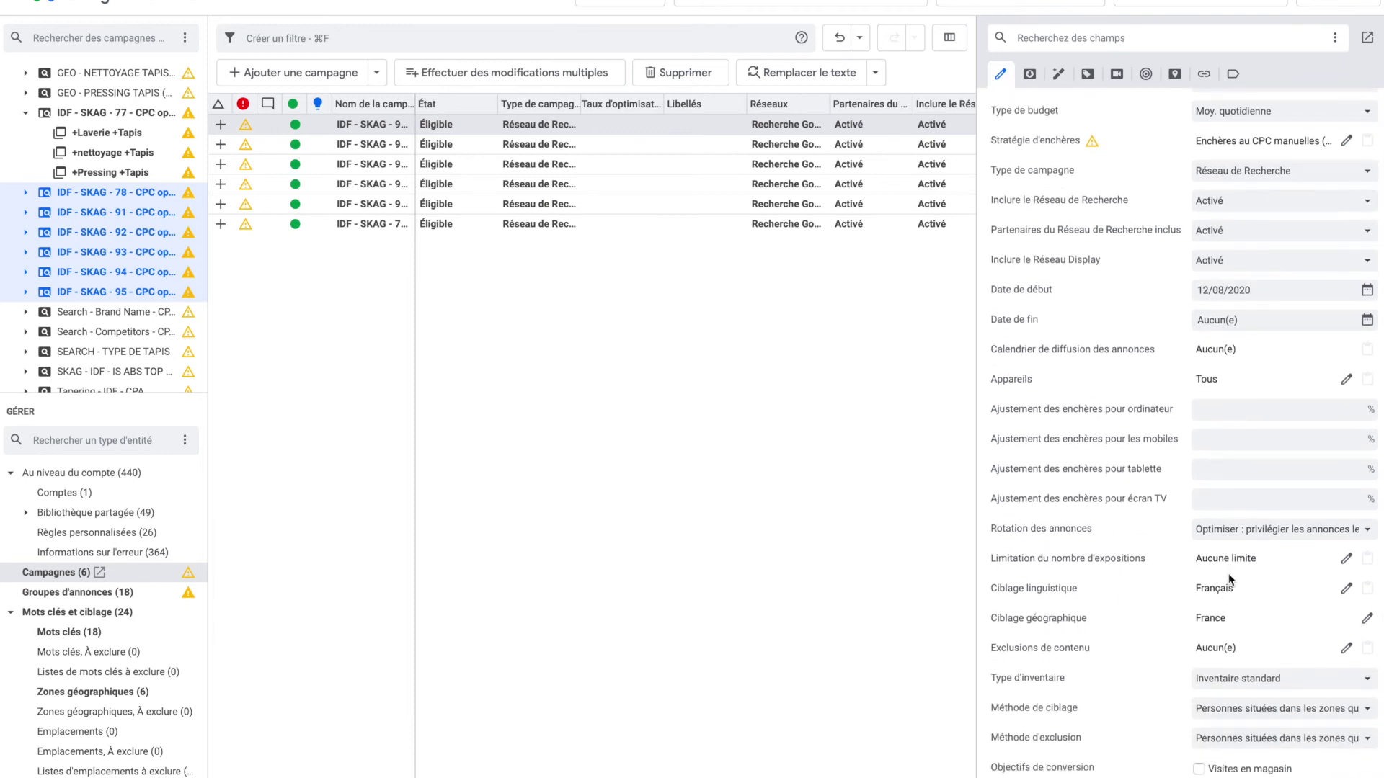
left_click(1367, 620)
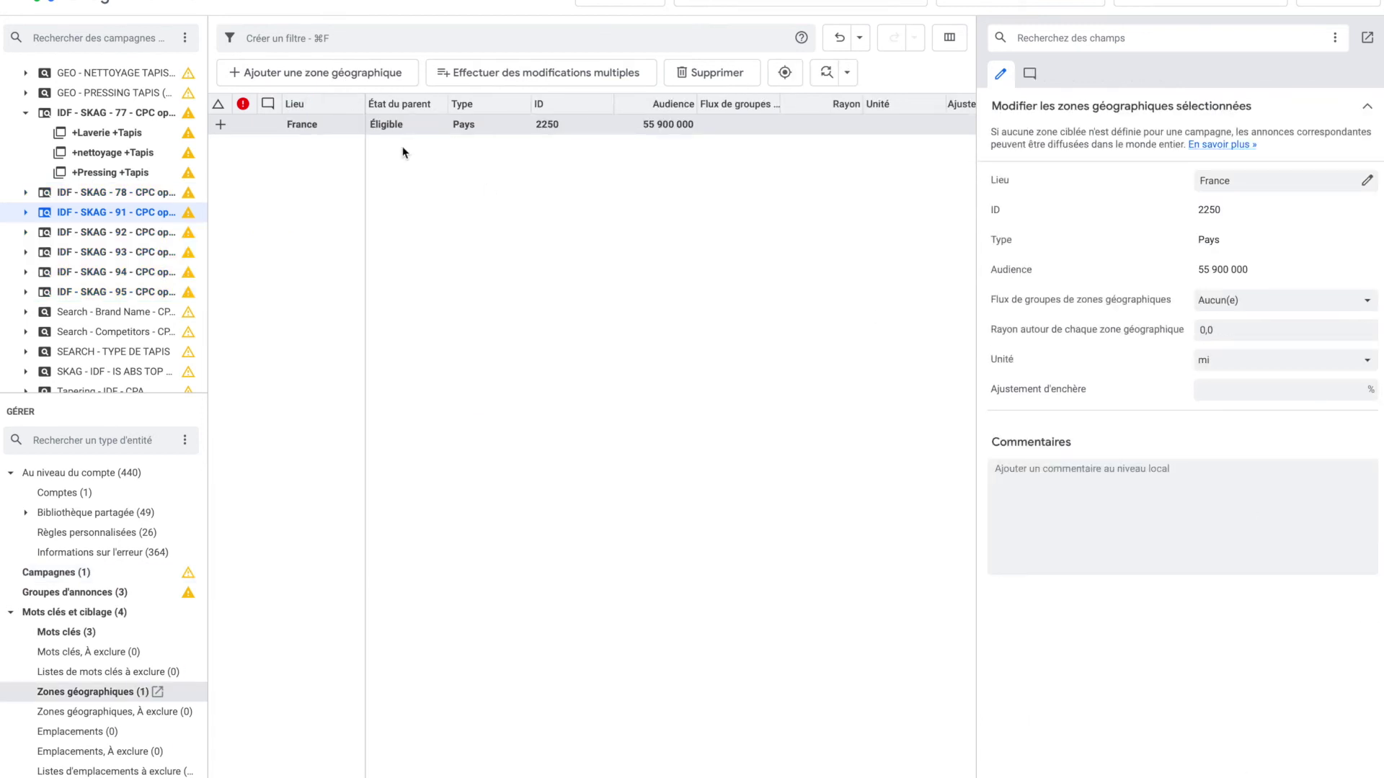
left_click(1365, 181)
key("BackSpace")
type("ile de france")
left_click(852, 36)
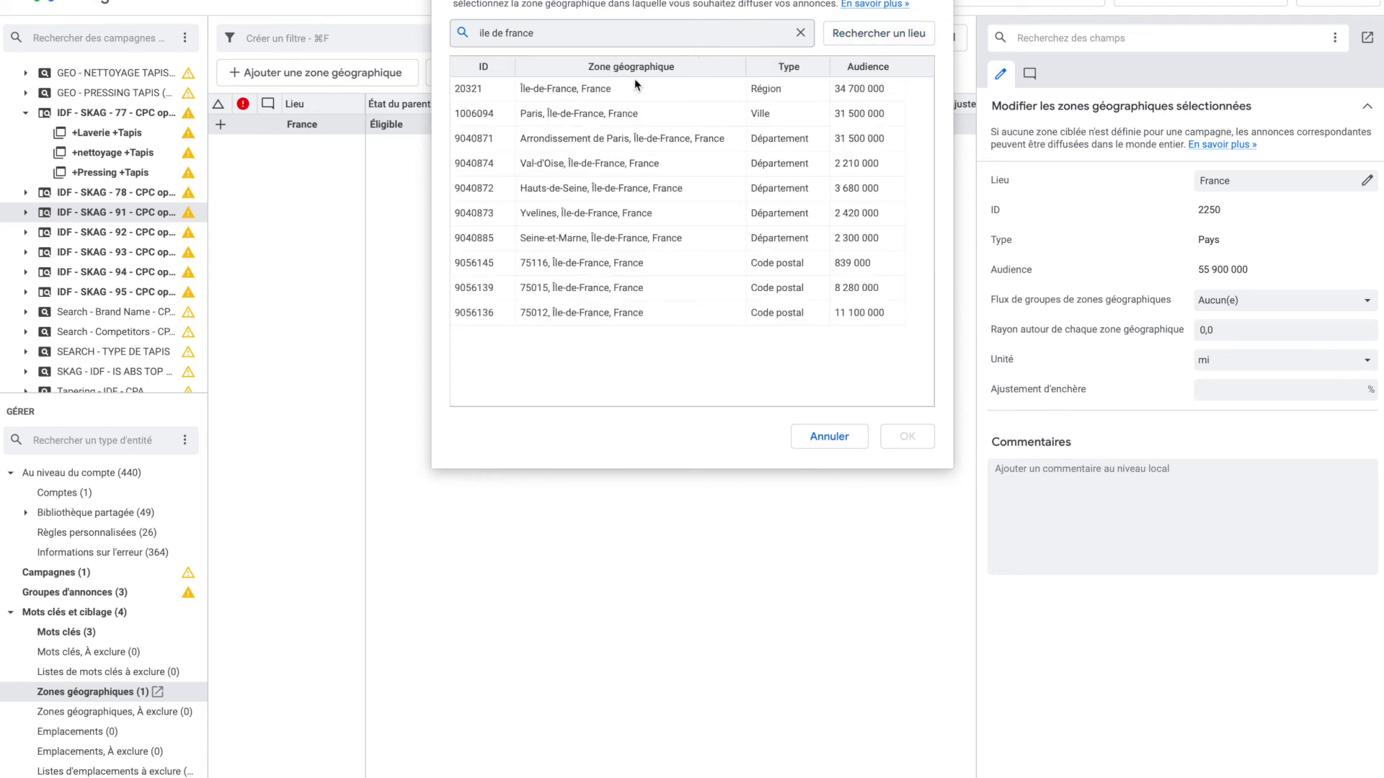
left_click(658, 88)
left_click(893, 435)
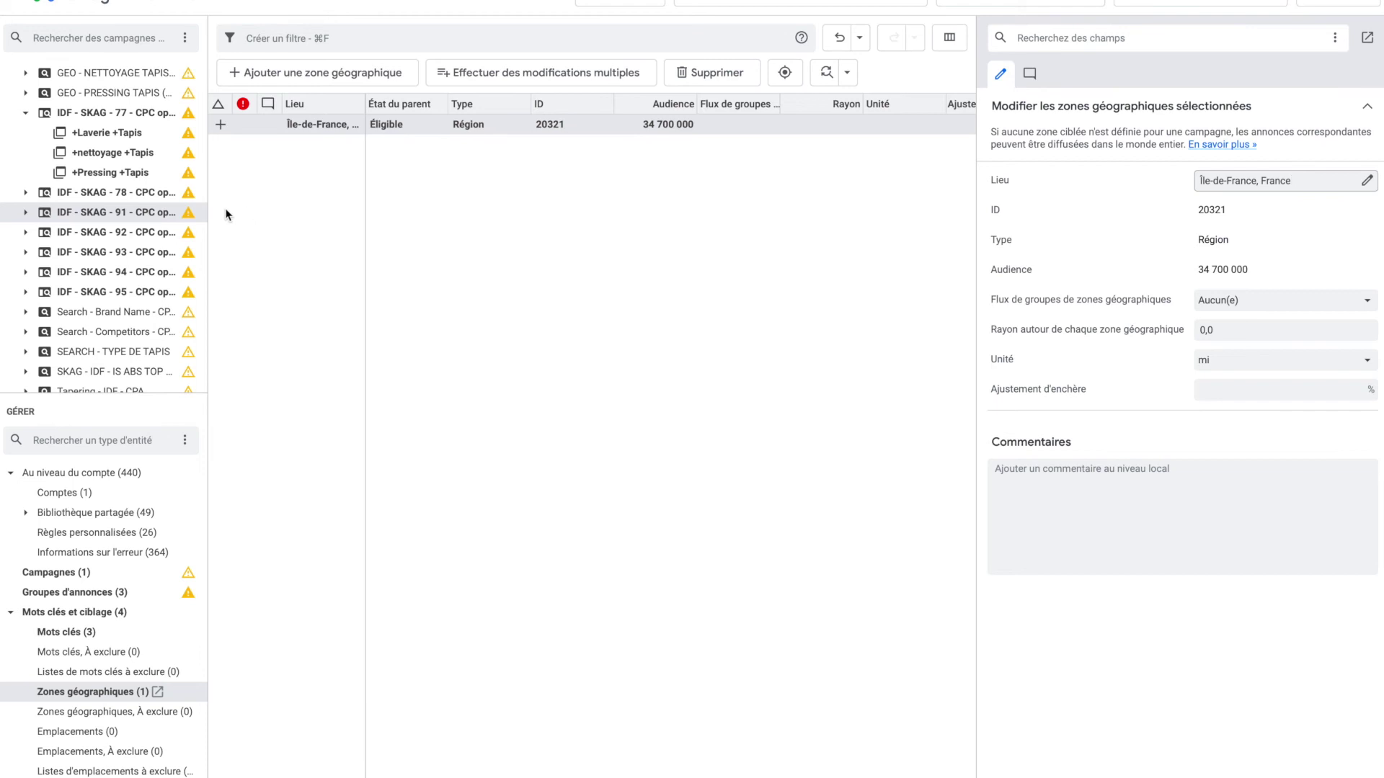
Step: Set Inclure le Réseau Display to Désactivé for the campaigns IDF - SKAG - 78 and IDF - SKAG - 91
left_click(116, 193)
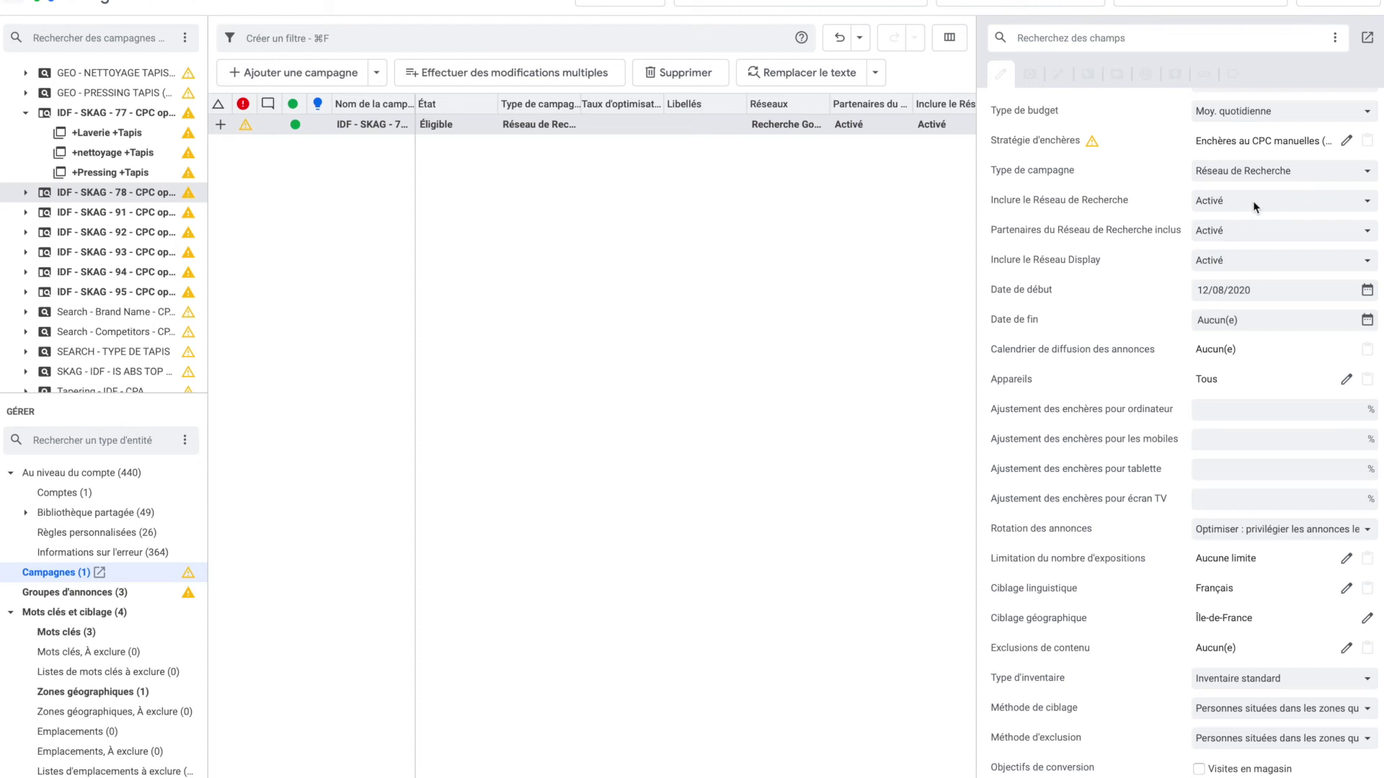
left_click(1245, 261)
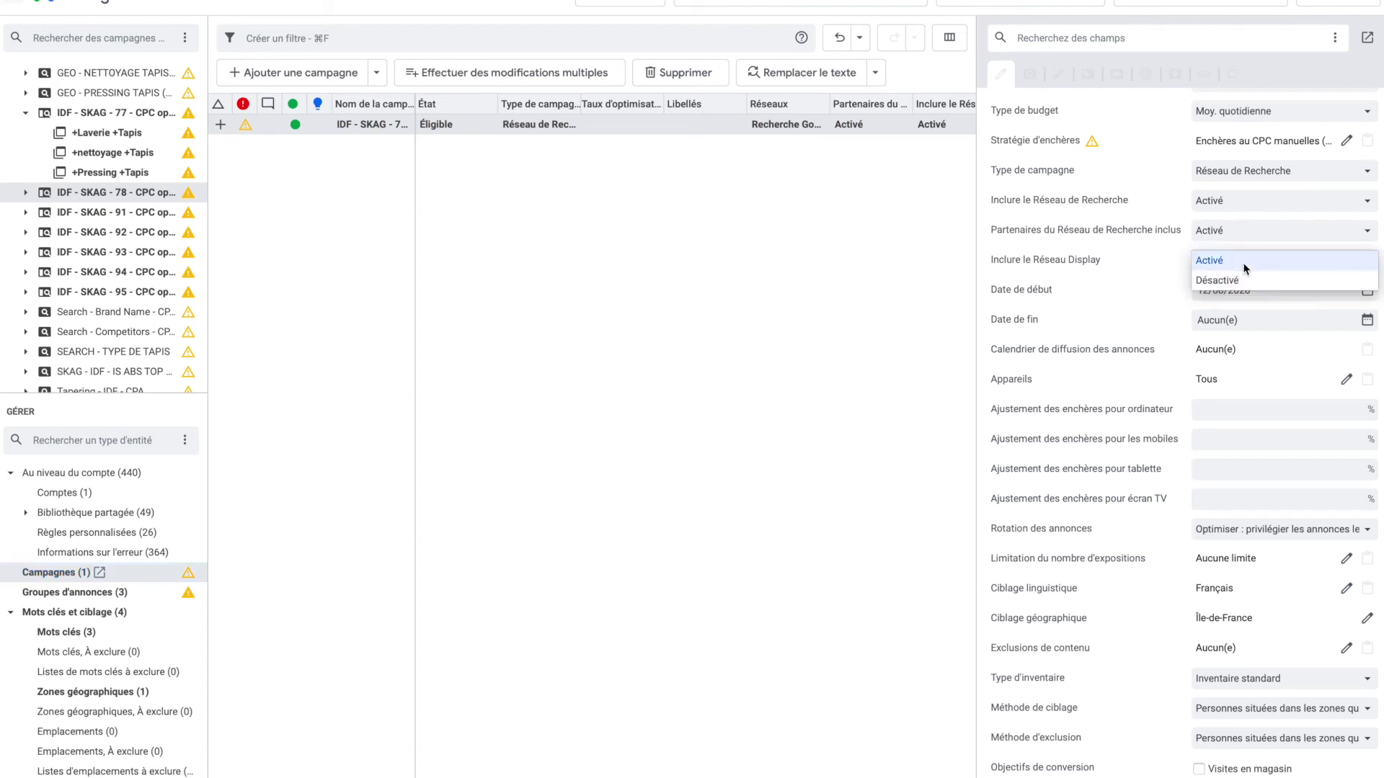
left_click(1232, 280)
left_click(160, 212)
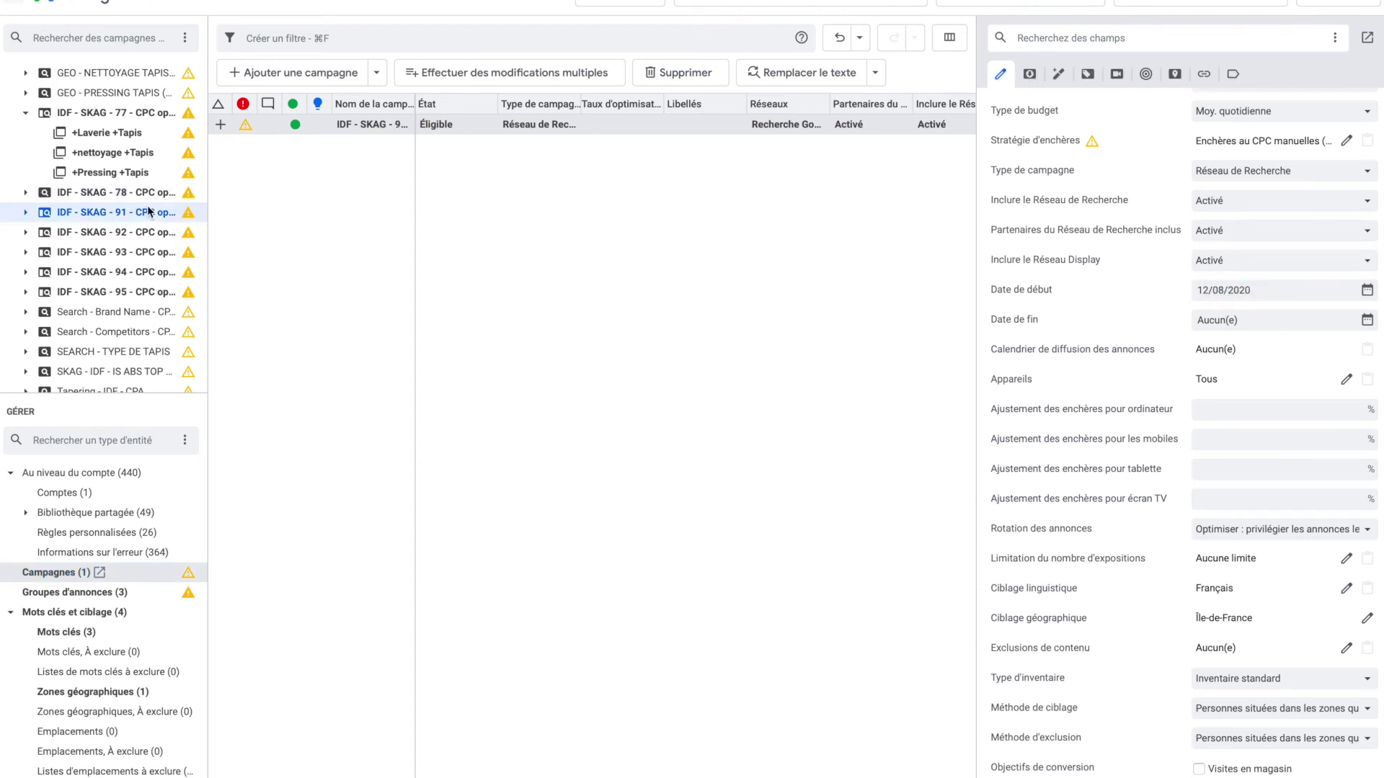
left_click(1231, 267)
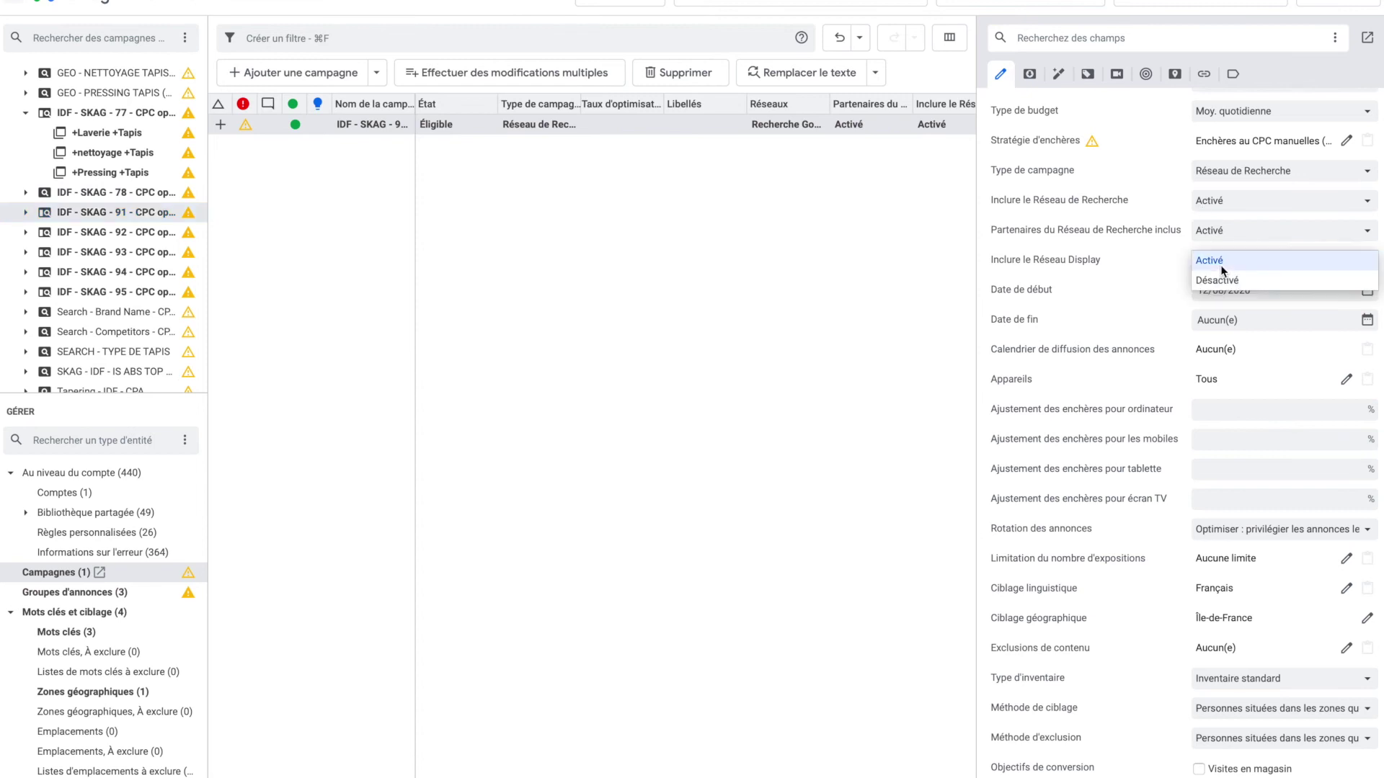
left_click(1219, 280)
left_click(1206, 231)
left_click(701, 231)
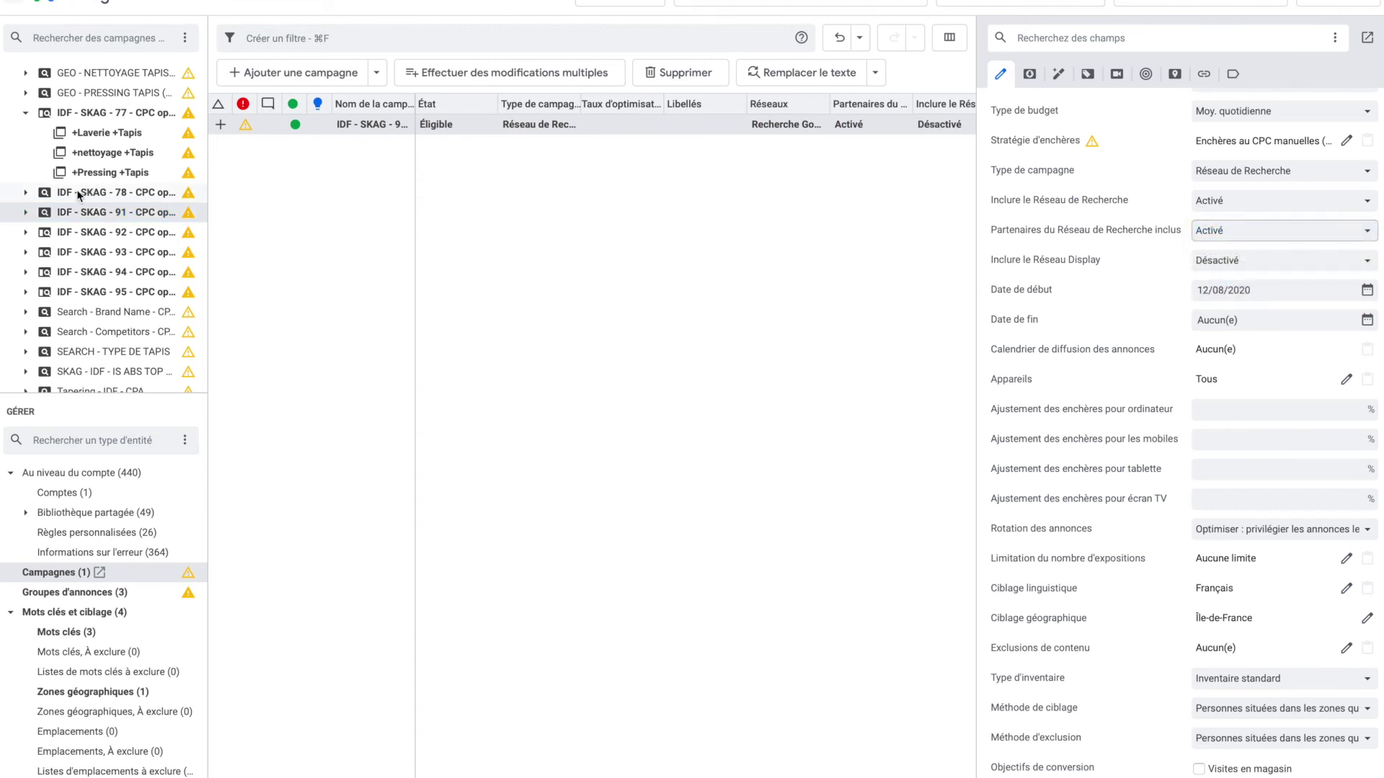
Step: Set Inclure le Réseau Display to Désactivé for the campaigns IDF - SKAG - 92 and IDF - SKAG - 93
left_click(79, 232)
left_click(1232, 268)
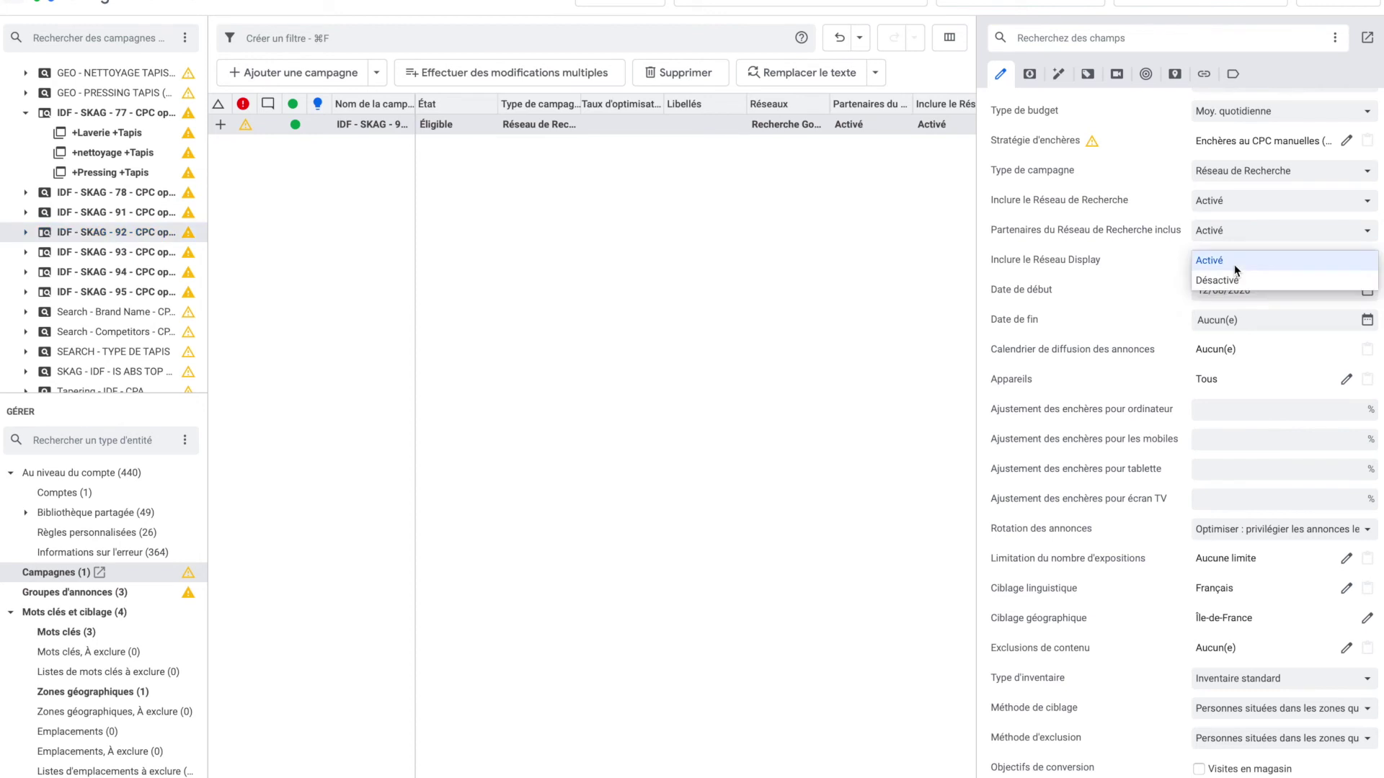
left_click(1229, 280)
left_click(180, 252)
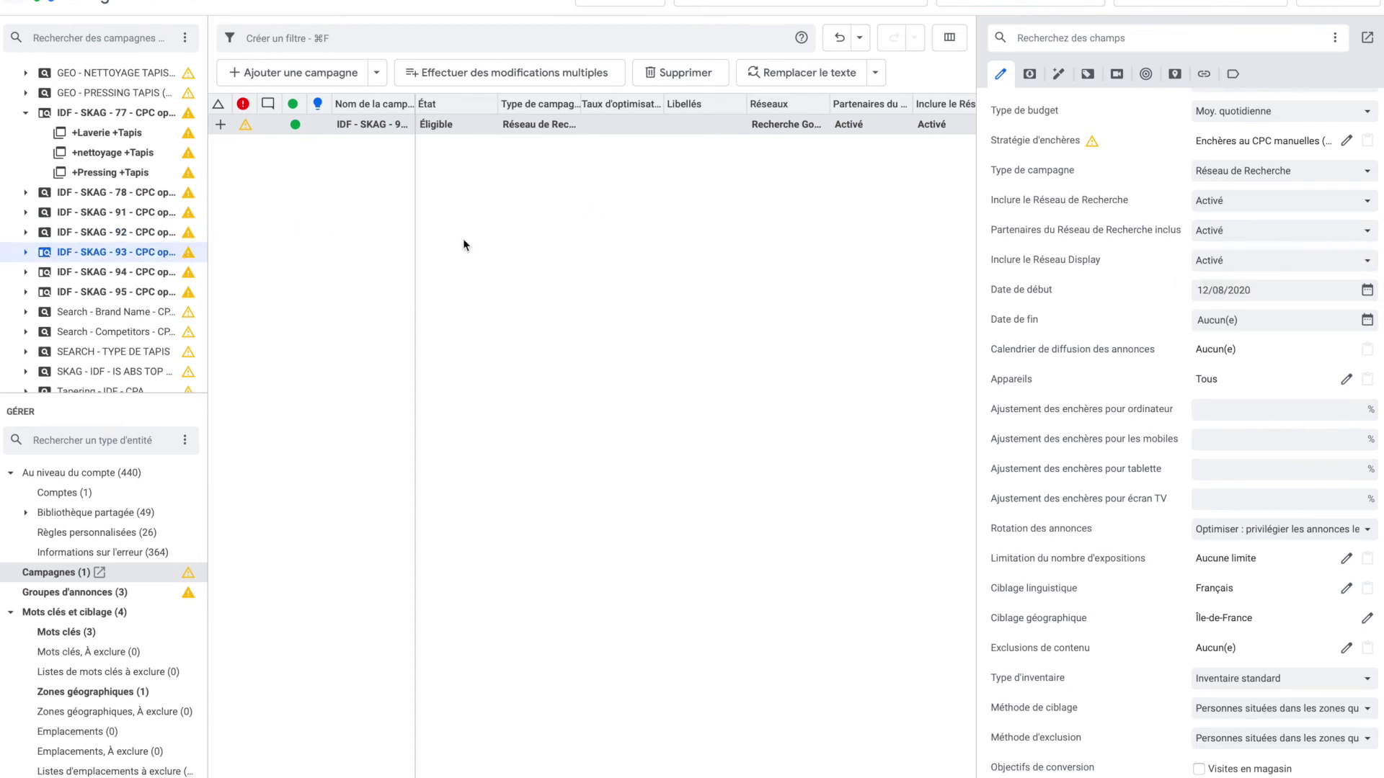
left_click(1234, 229)
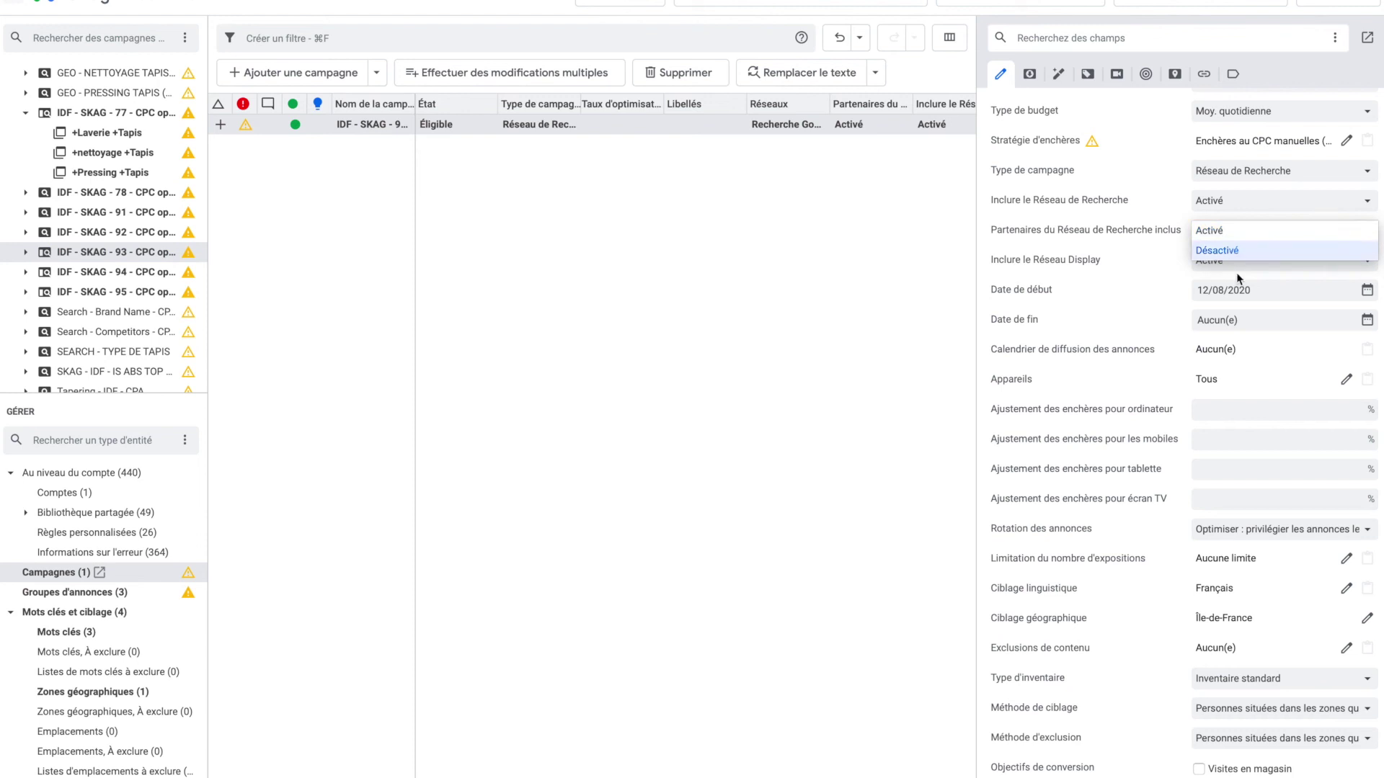
left_click(1230, 262)
left_click(1229, 263)
left_click(1221, 280)
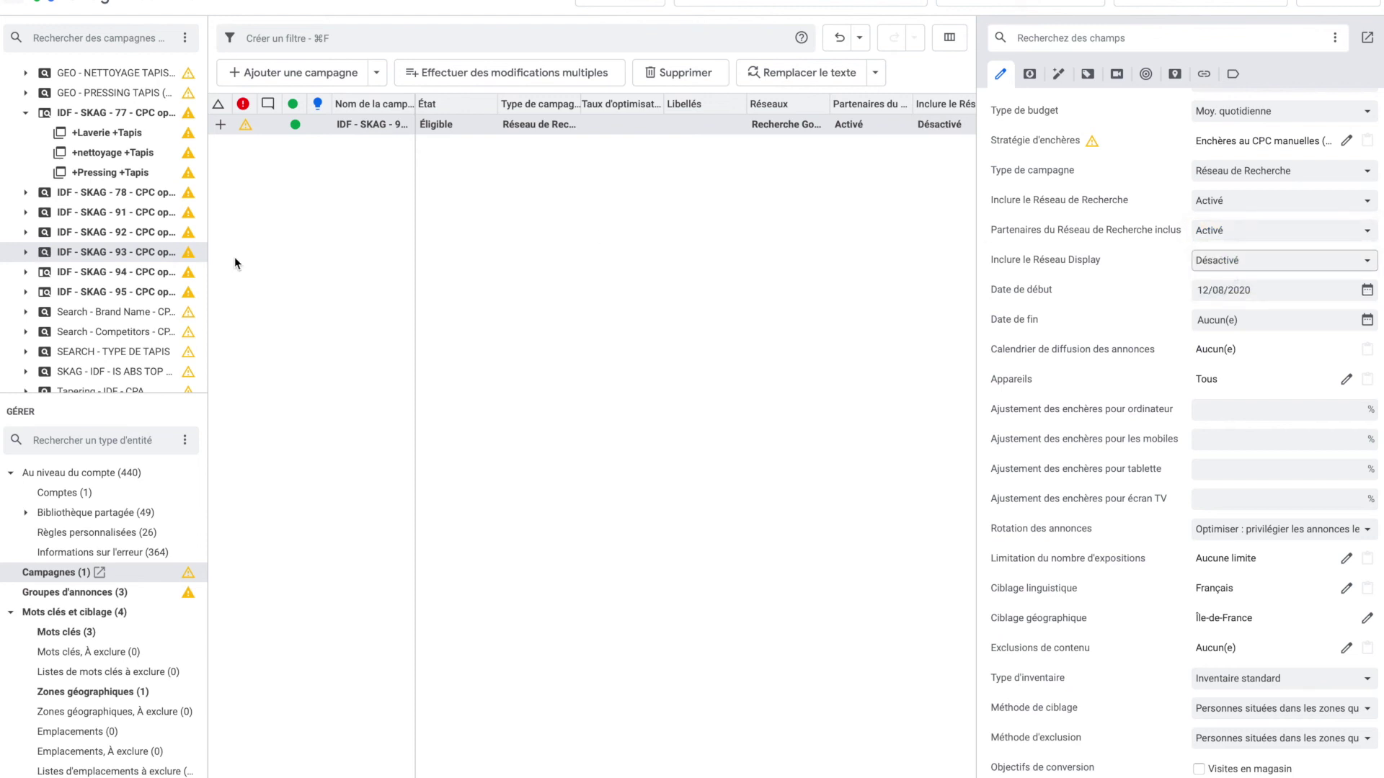
Step: Set Inclure le Réseau Display to Désactivé for the campaigns IDF - SKAG - 94 and IDF - SKAG - 95
left_click(186, 272)
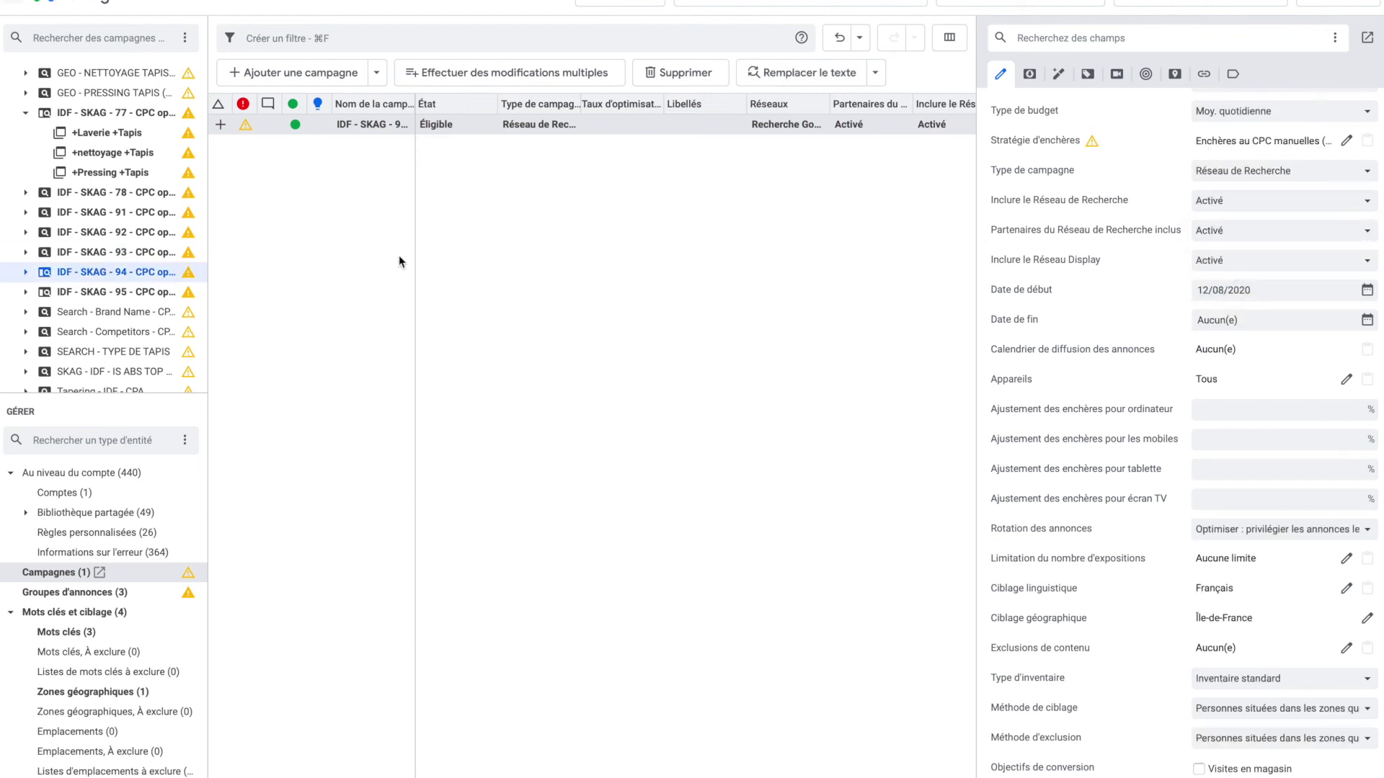
left_click(1225, 258)
left_click(1218, 281)
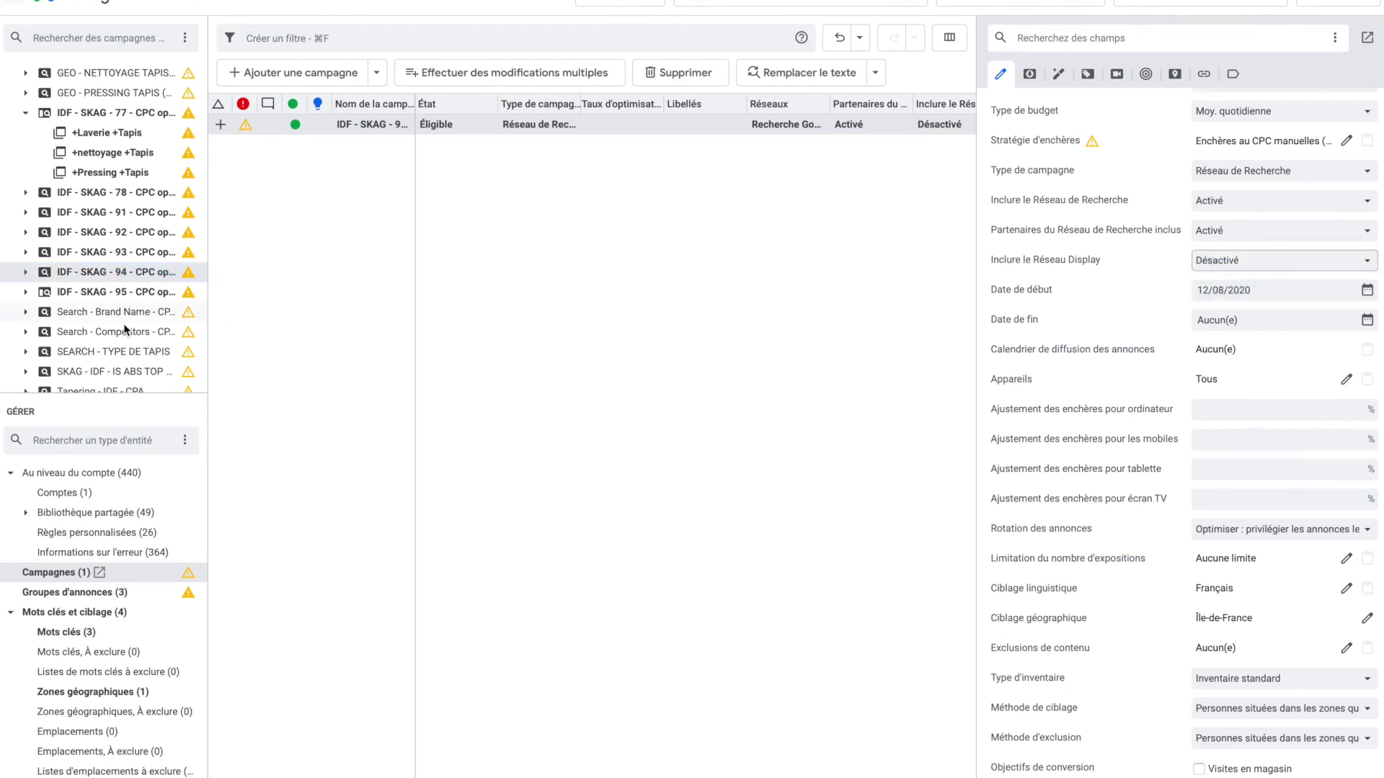
left_click(87, 294)
left_click(1240, 264)
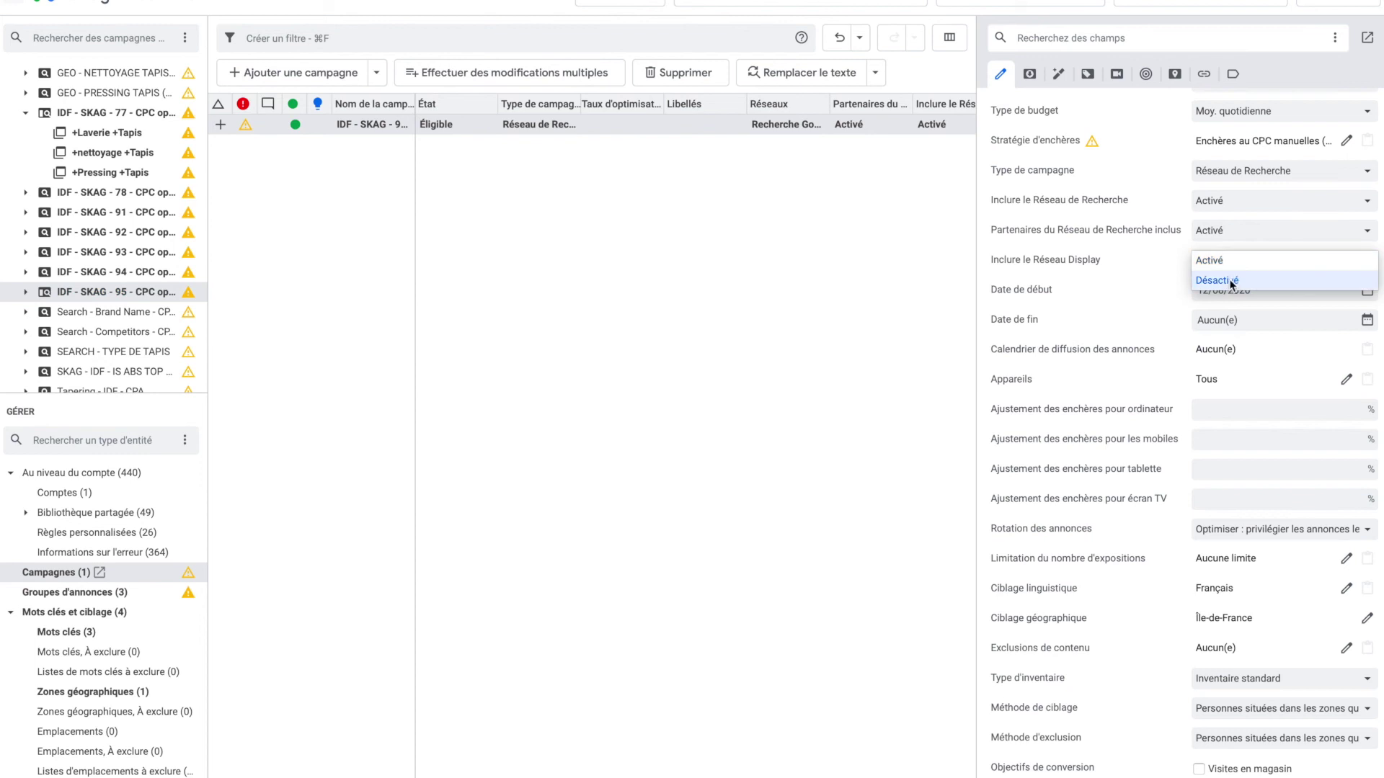
left_click(1231, 284)
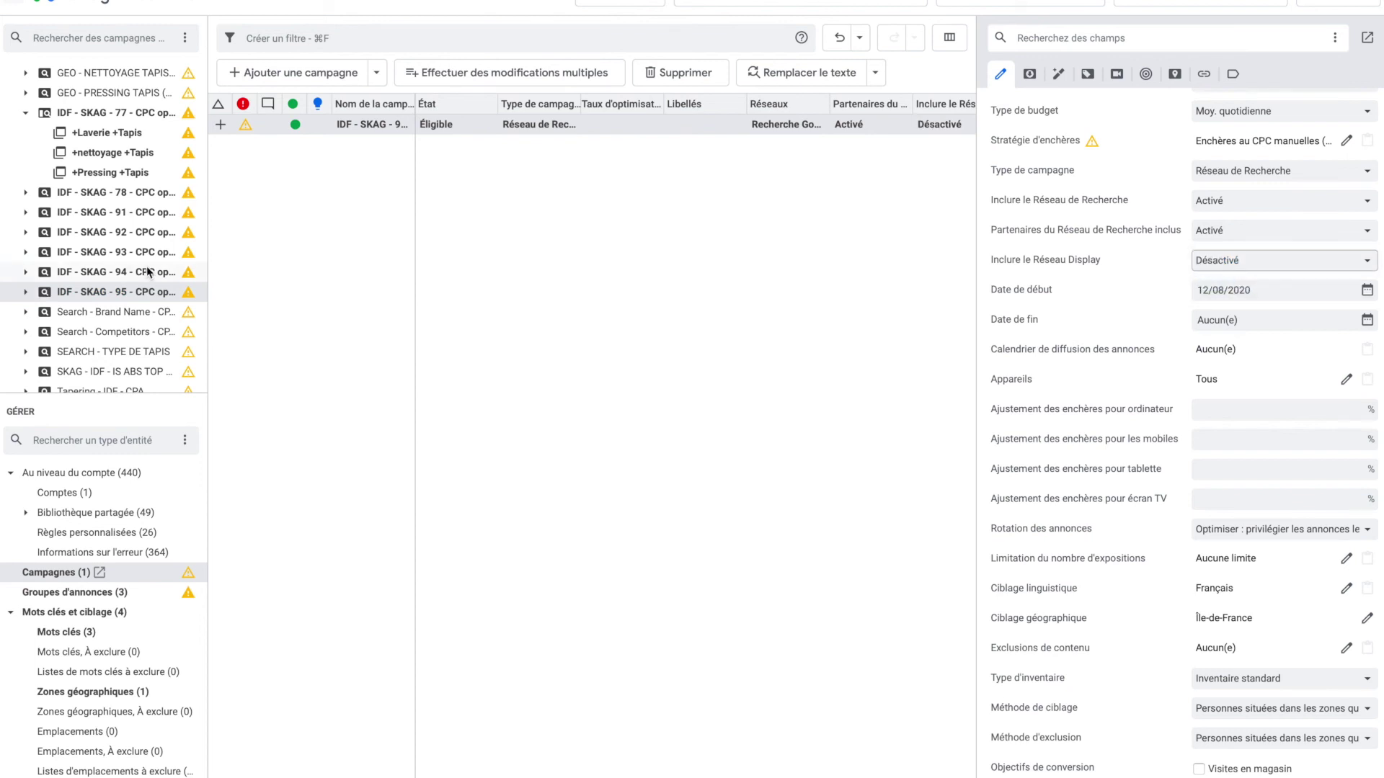
Step: Set the Méthode de ciblage of IDF - SKAG - 95 and 94 to "Personnes situées dans vos zones ciblées ou qui s'y rendent régulièrement"
scroll(1123, 702, "down", 1)
left_click(1217, 681)
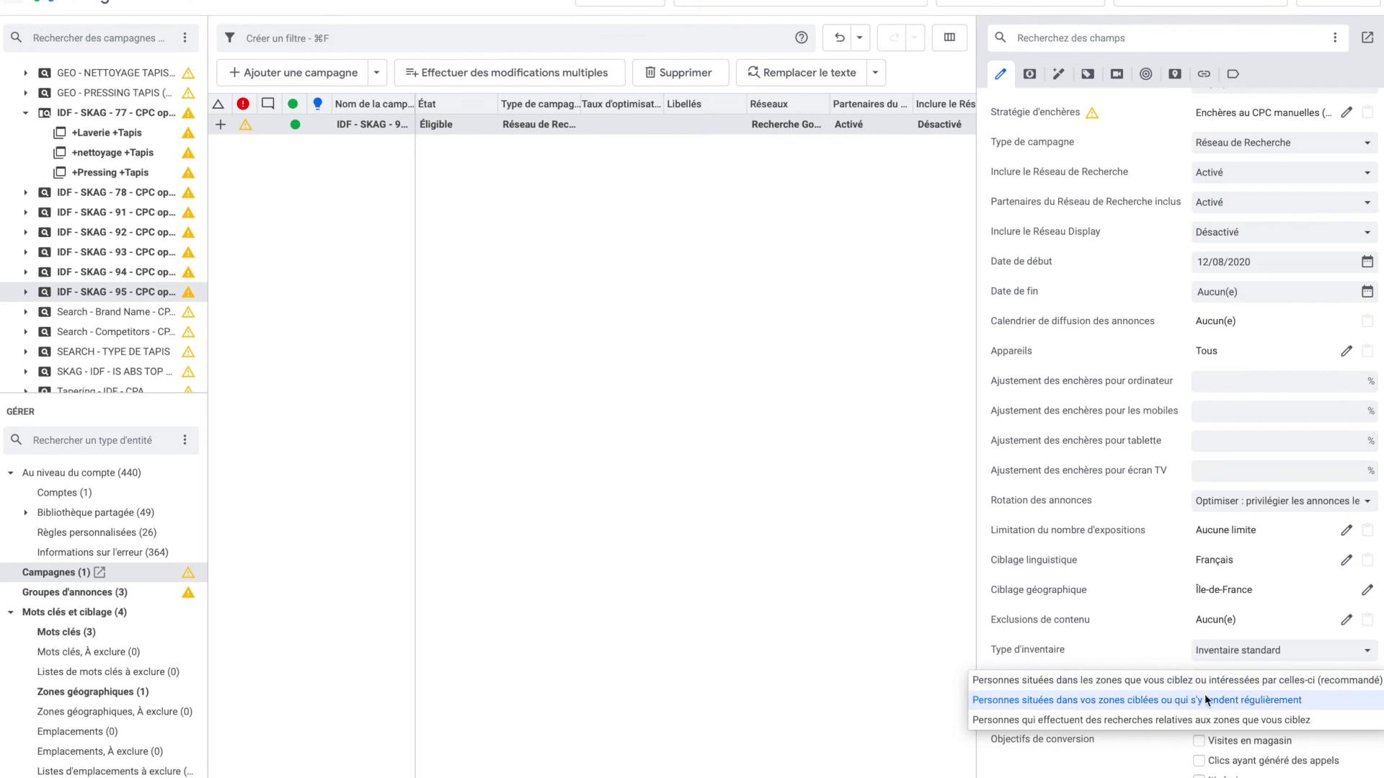
left_click(1160, 697)
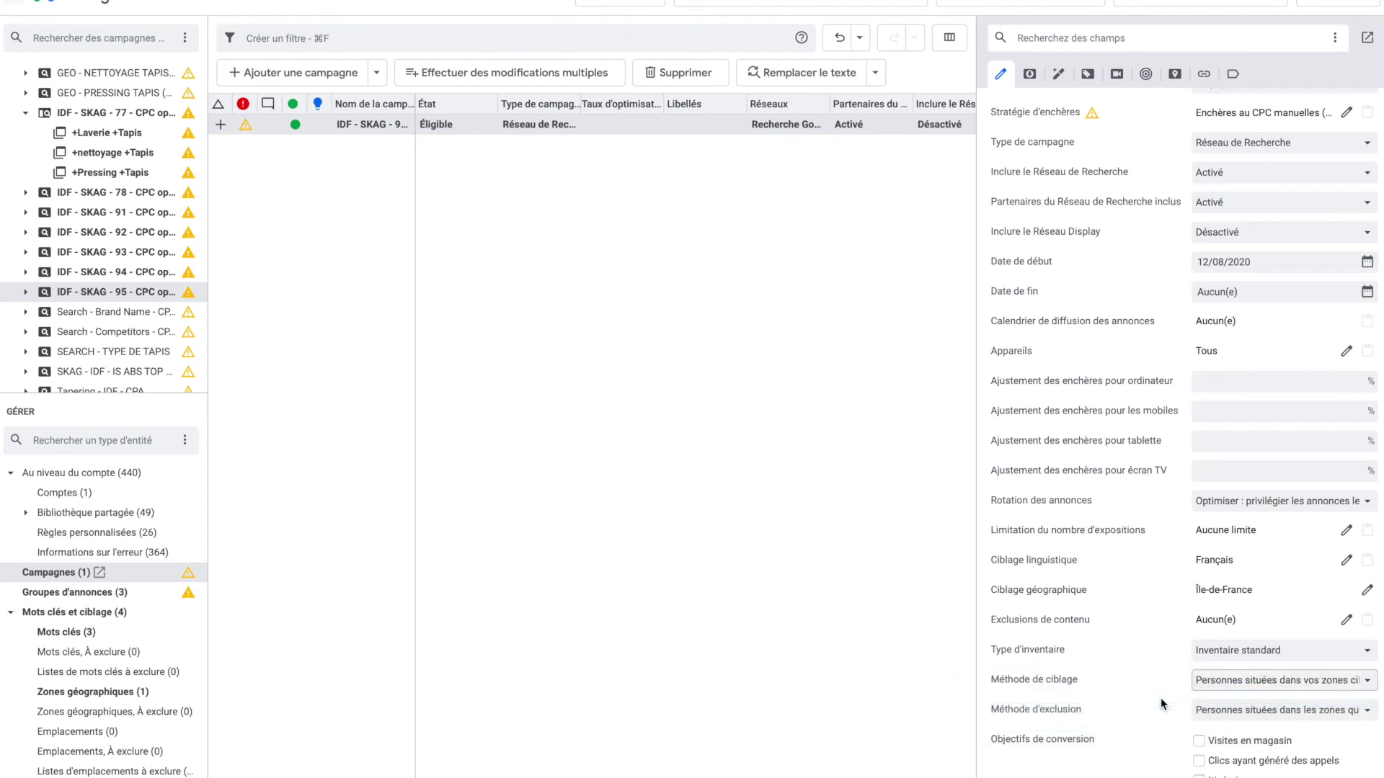
left_click(97, 273)
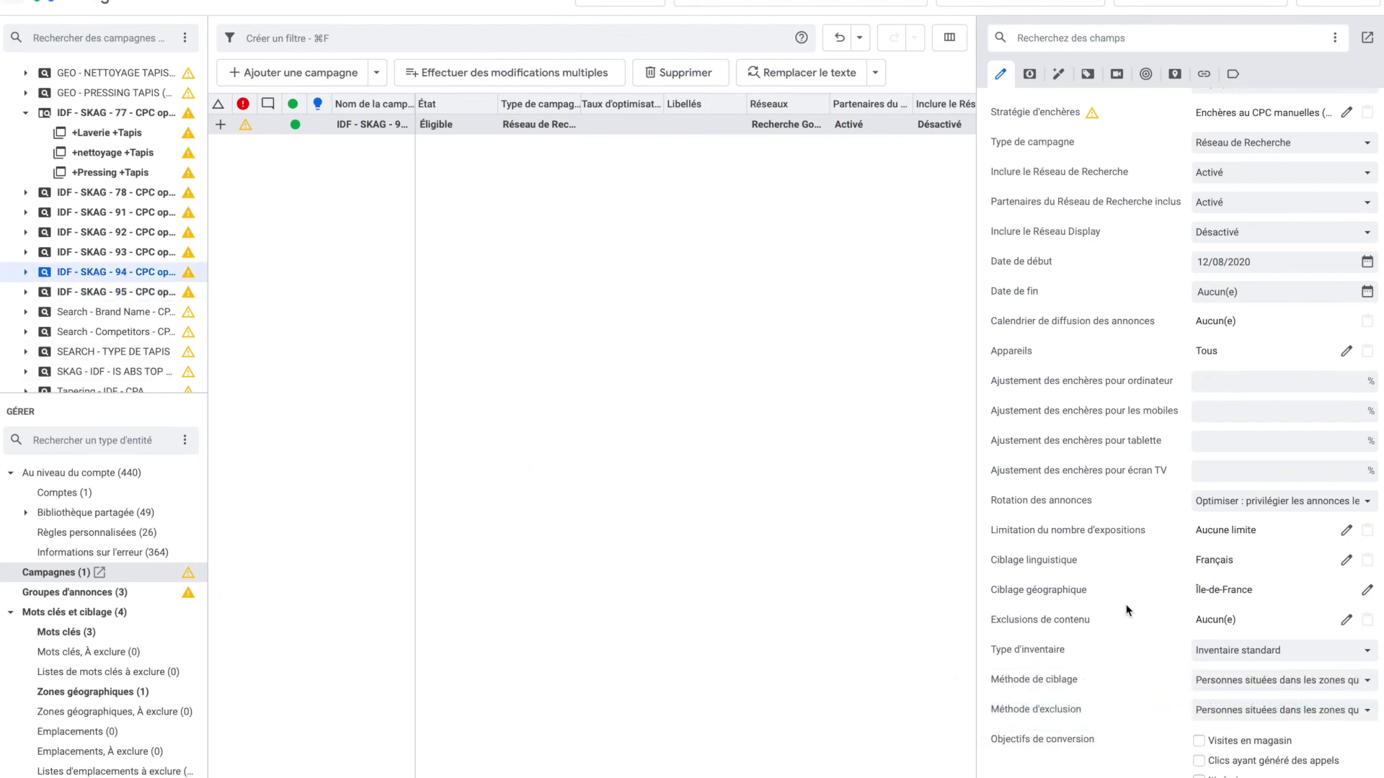
left_click(1242, 689)
left_click(1231, 701)
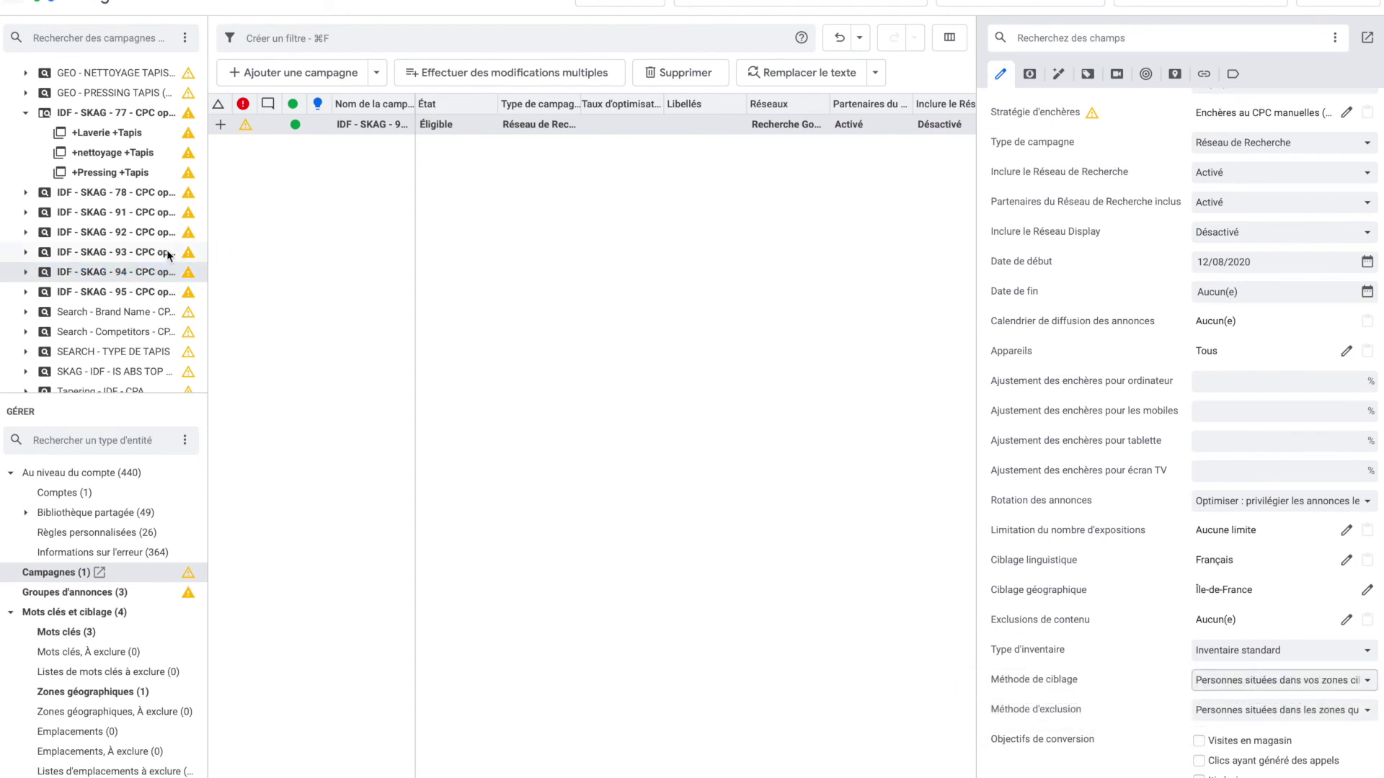
Step: Set the Méthode de ciblage of IDF - SKAG - 93 and 92 to "Personnes situées dans vos zones ciblées ou qui s'y rendent régulièrement"
left_click(167, 253)
left_click(1218, 683)
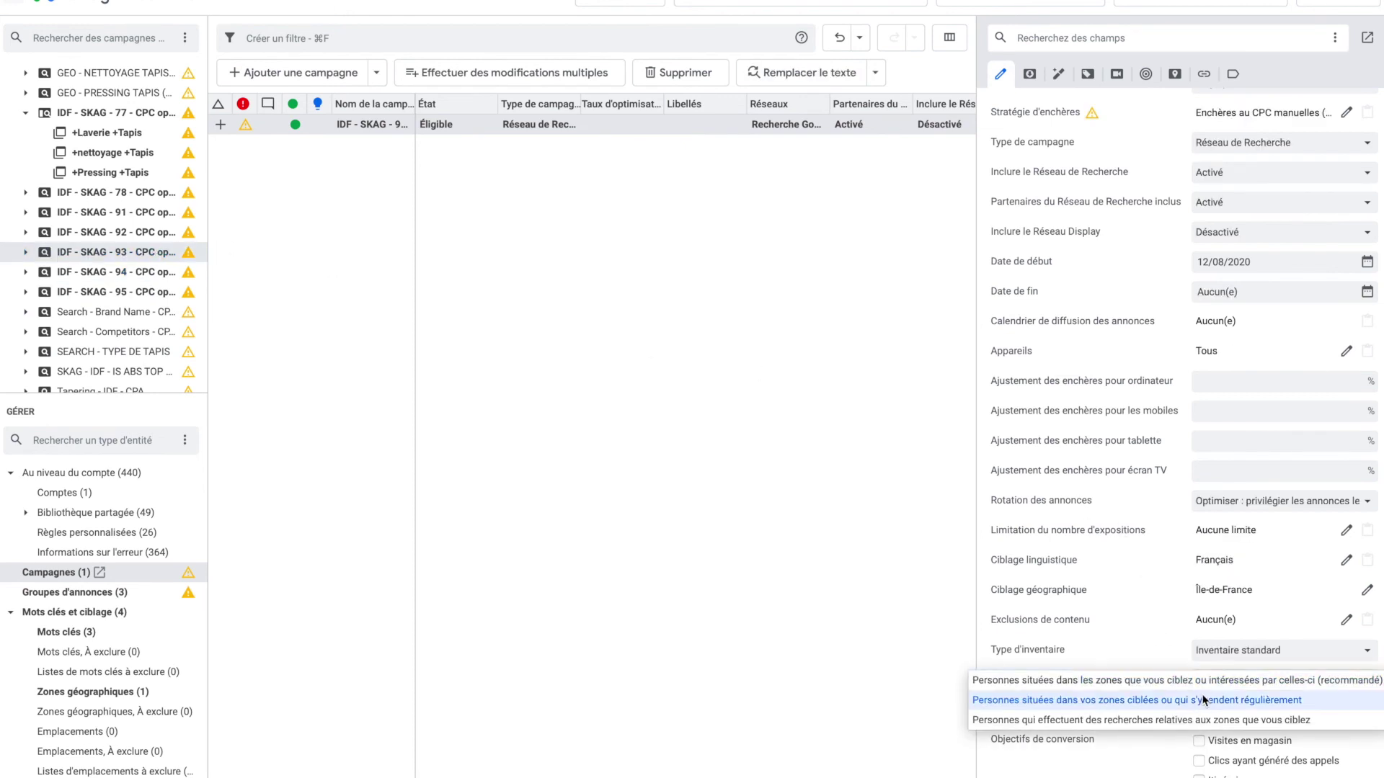
left_click(1200, 700)
left_click(170, 233)
left_click(1226, 680)
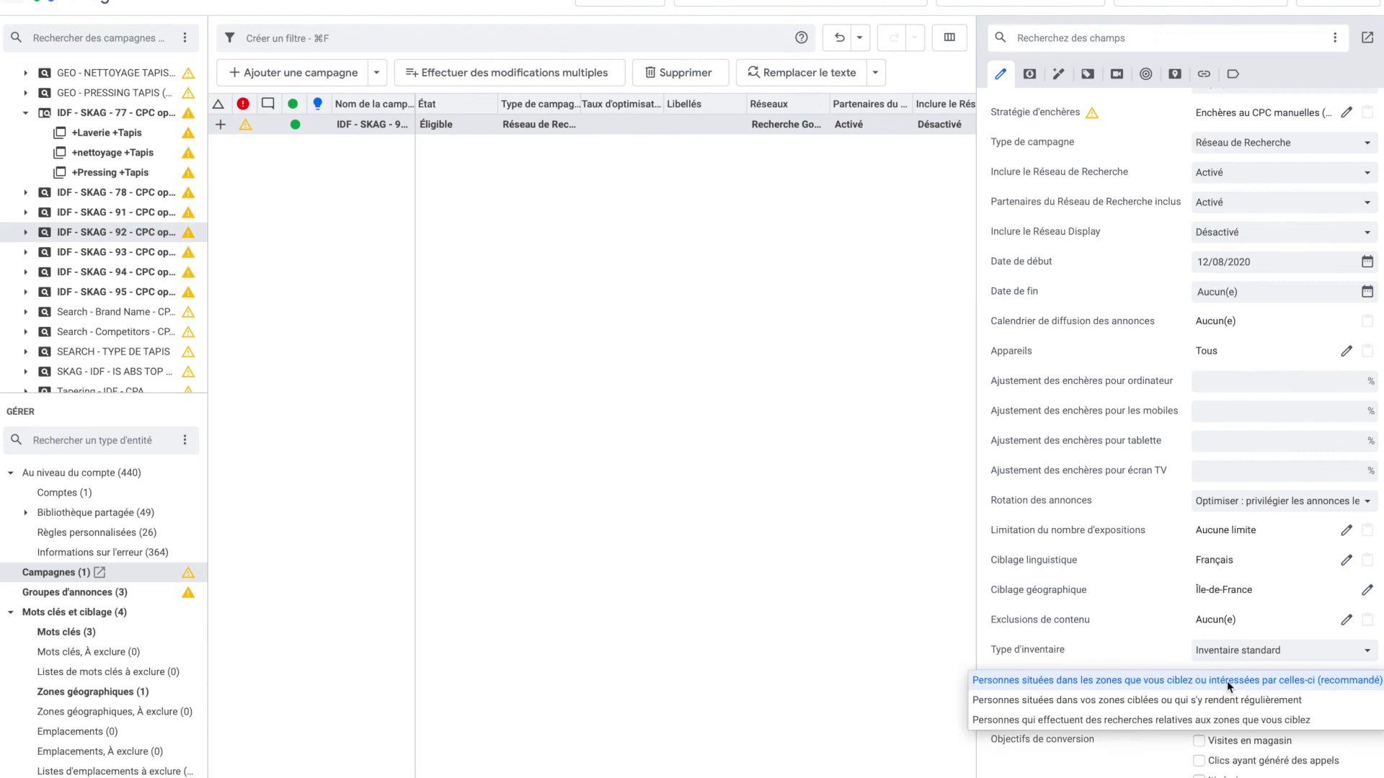
left_click(1209, 694)
Step: Set the Méthode de ciblage of IDF - SKAG - 91 and 78 to "Personnes situées dans vos zones ciblées ou qui s'y rendent régulièrement"
left_click(143, 212)
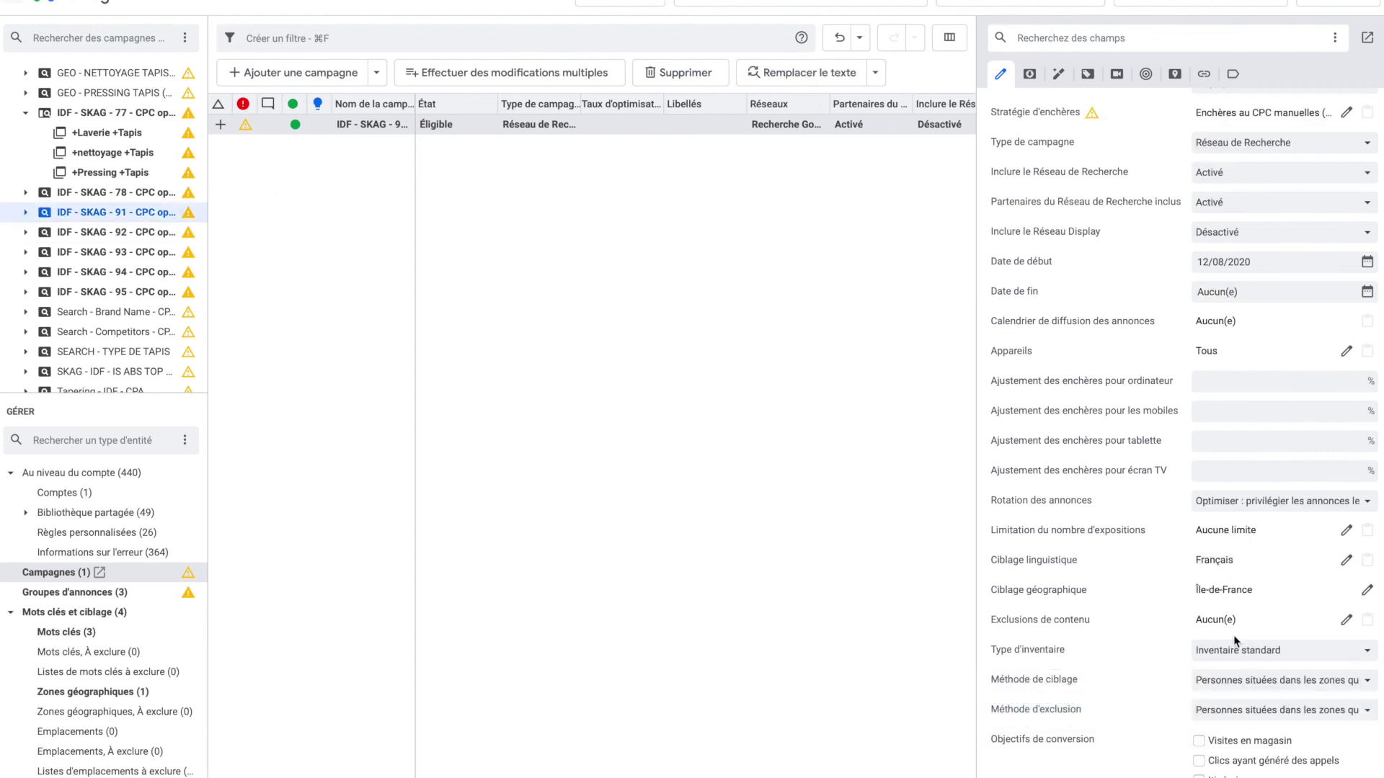
left_click(1236, 682)
left_click(1228, 697)
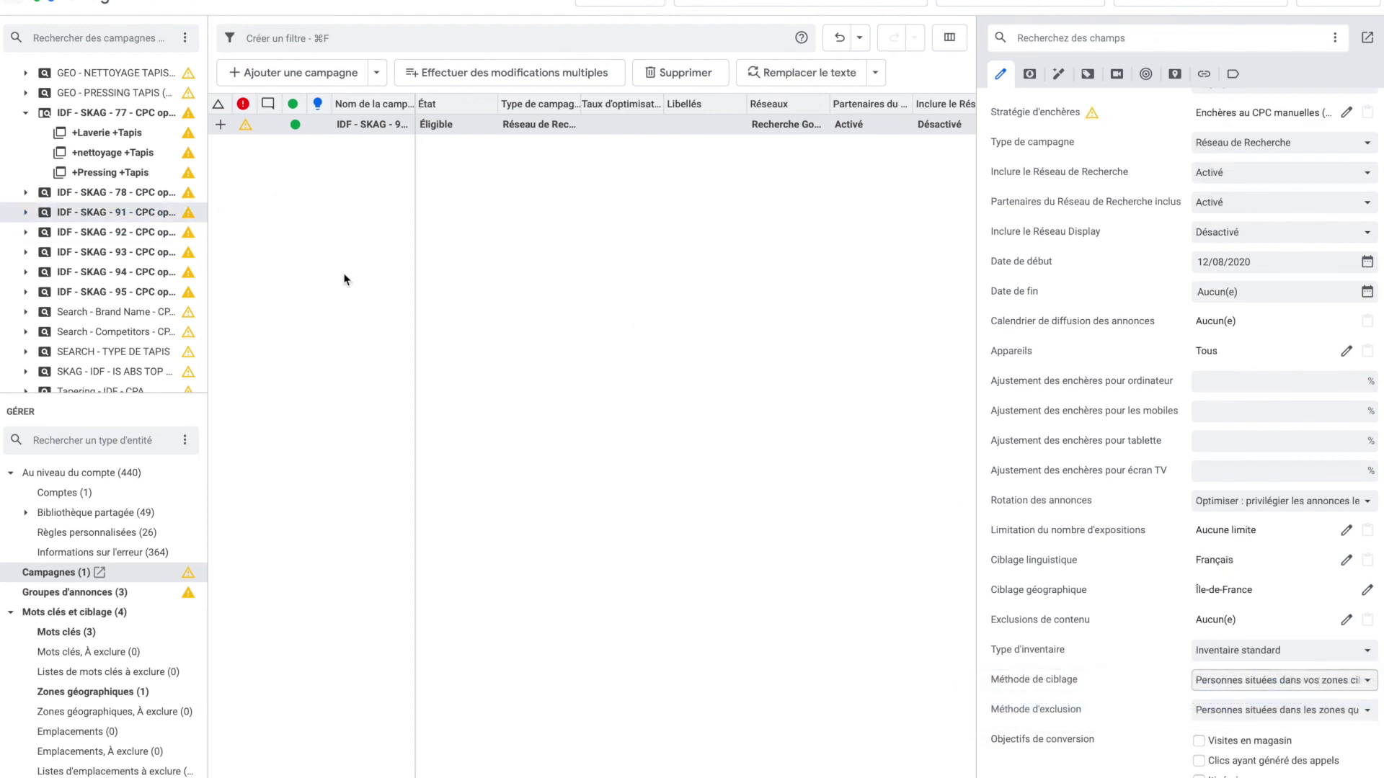
left_click(167, 195)
left_click(1261, 677)
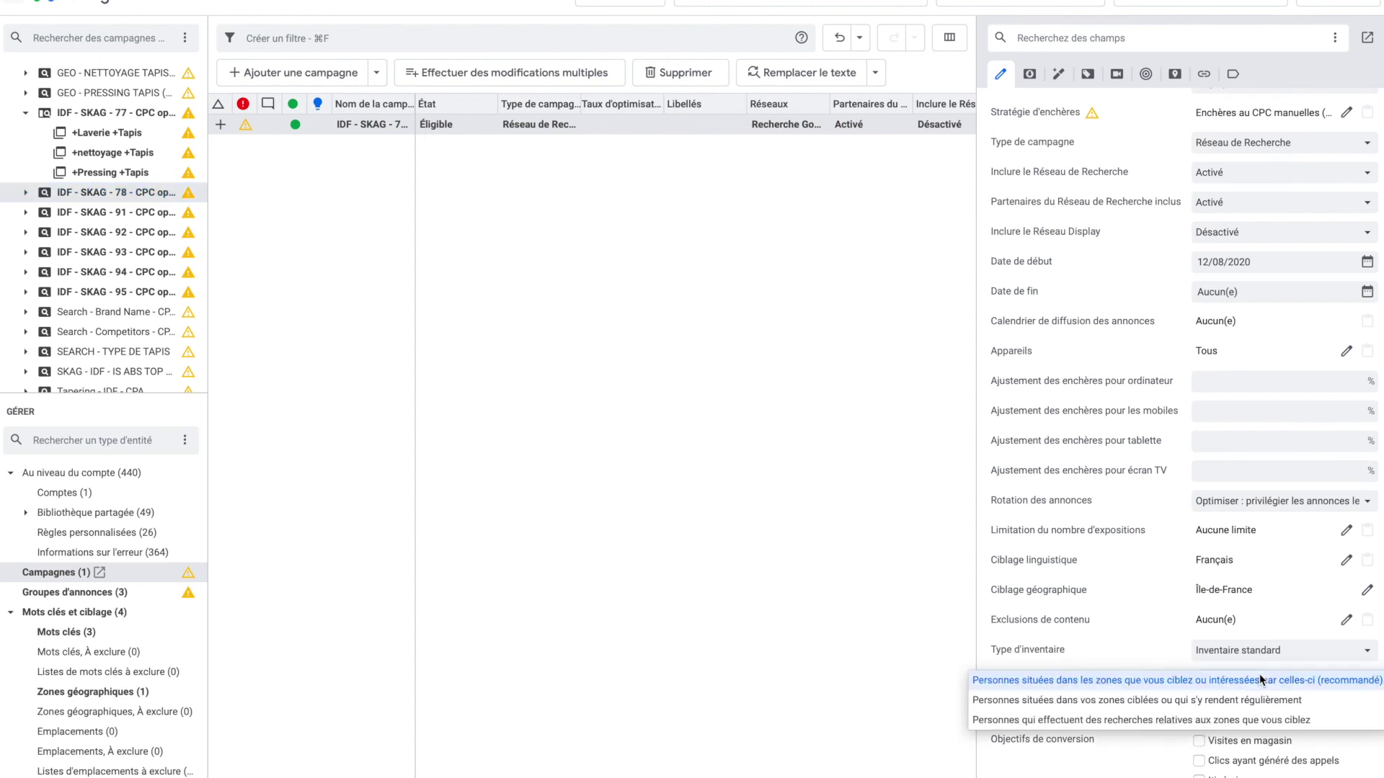
left_click(1230, 698)
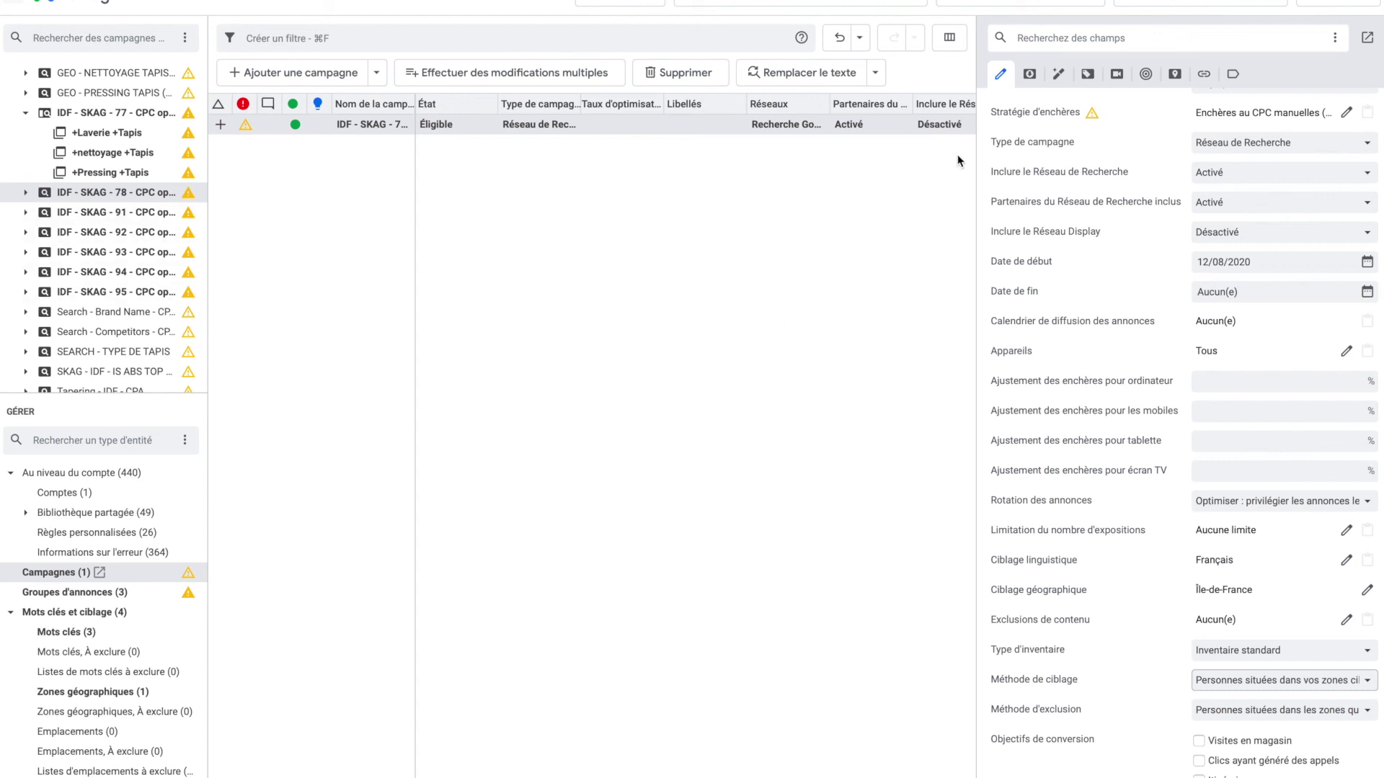
Step: Post the pending changes of all campaigns (Toutes les campagnes) to the Google Ads account
left_click(1322, 5)
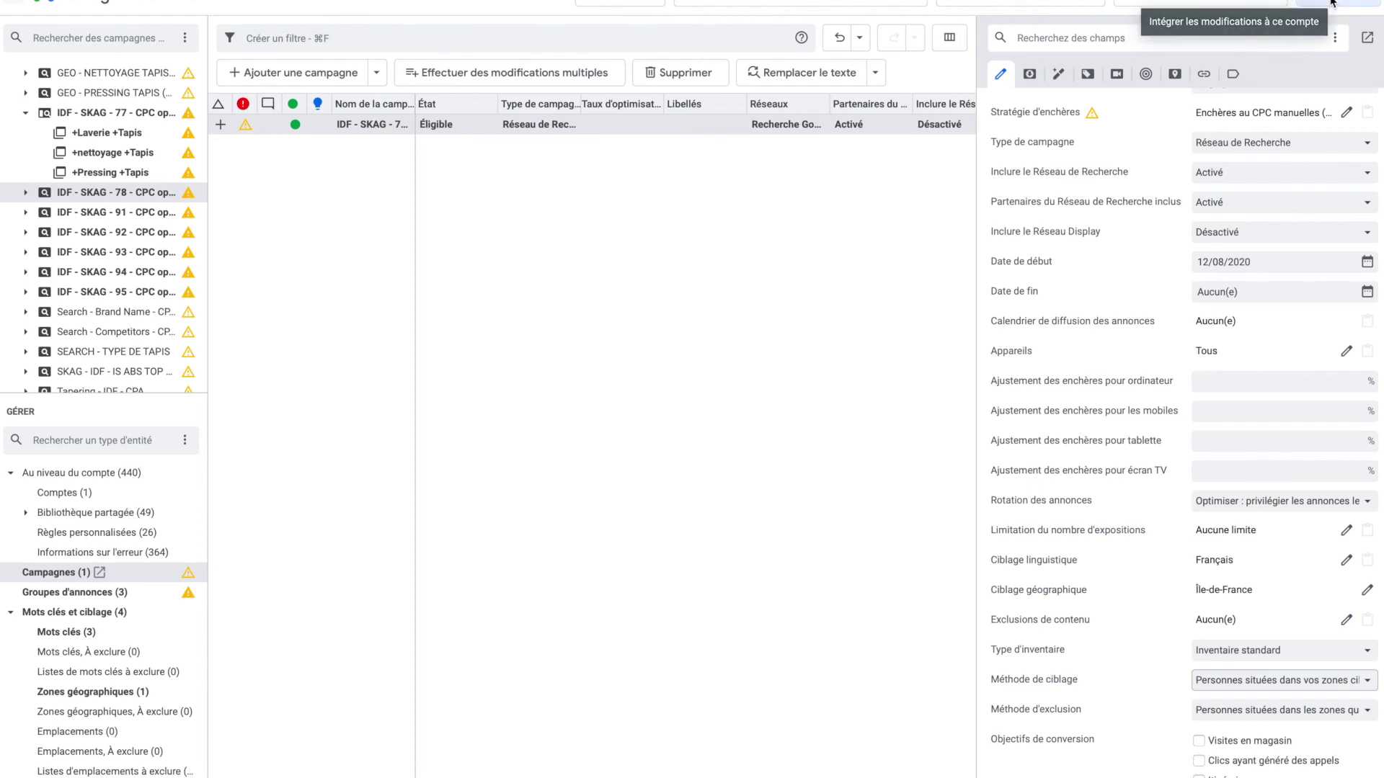
left_click(519, 20)
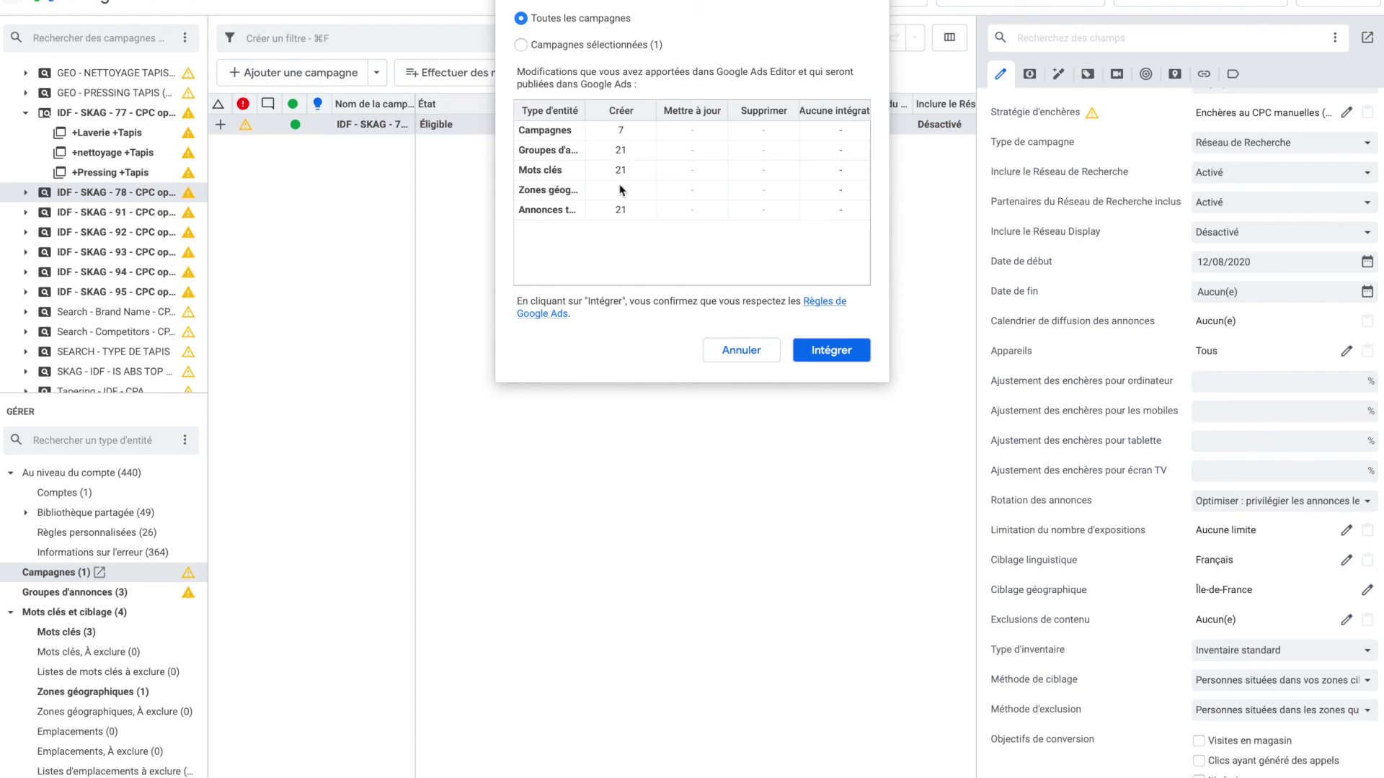
mouse_move(745, 280)
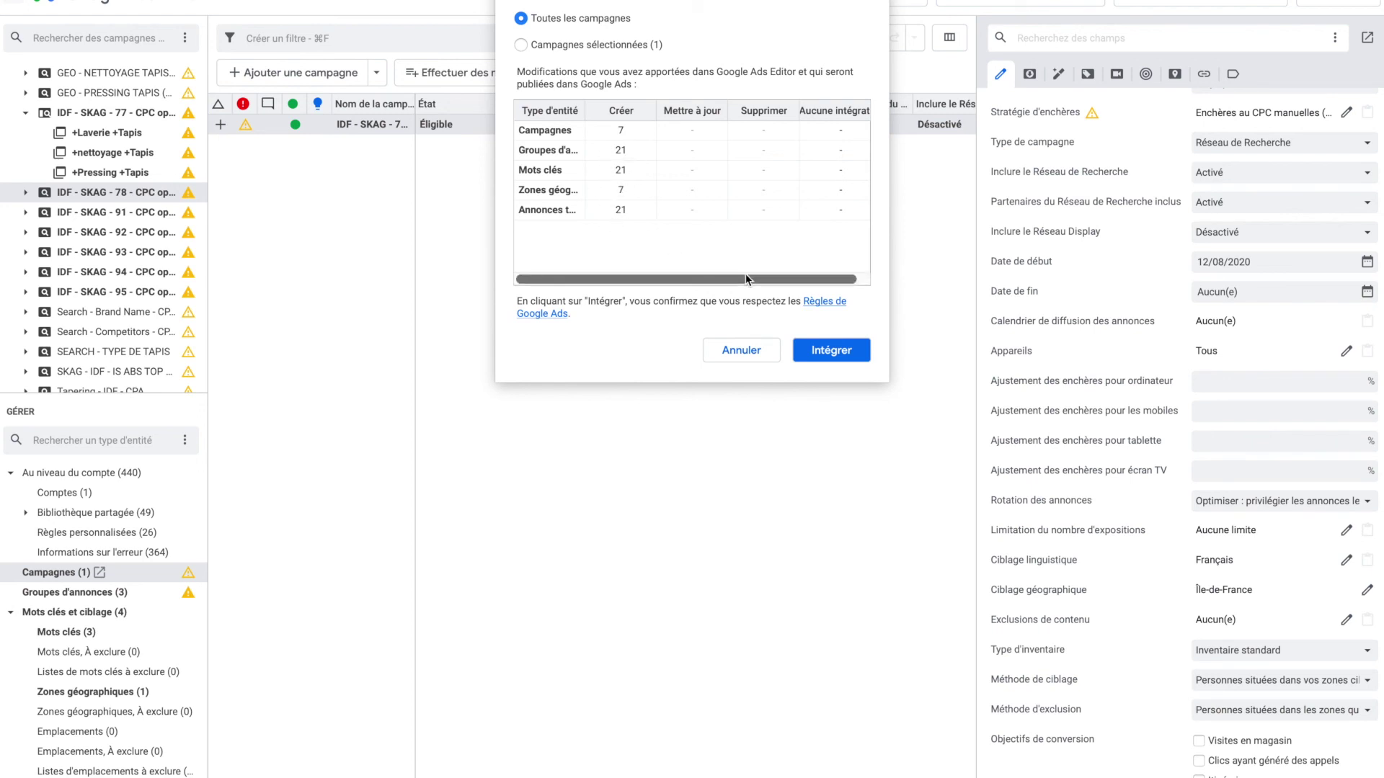
left_click(831, 346)
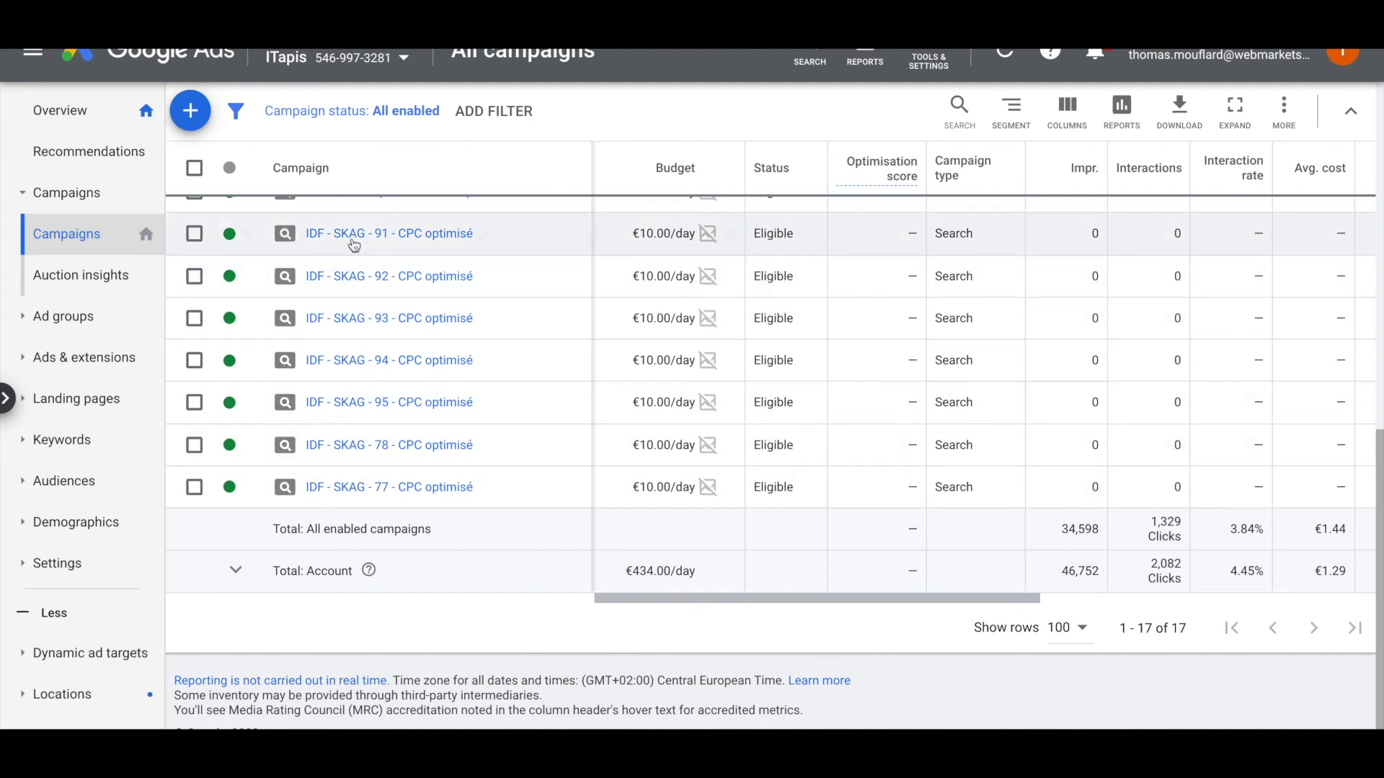
Step: In the Google Ads web interface, review campaign IDF - SKAG - 91: the +nettoyage +Tapis ad group's keyword and settings, and the campaign settings
left_click(353, 242)
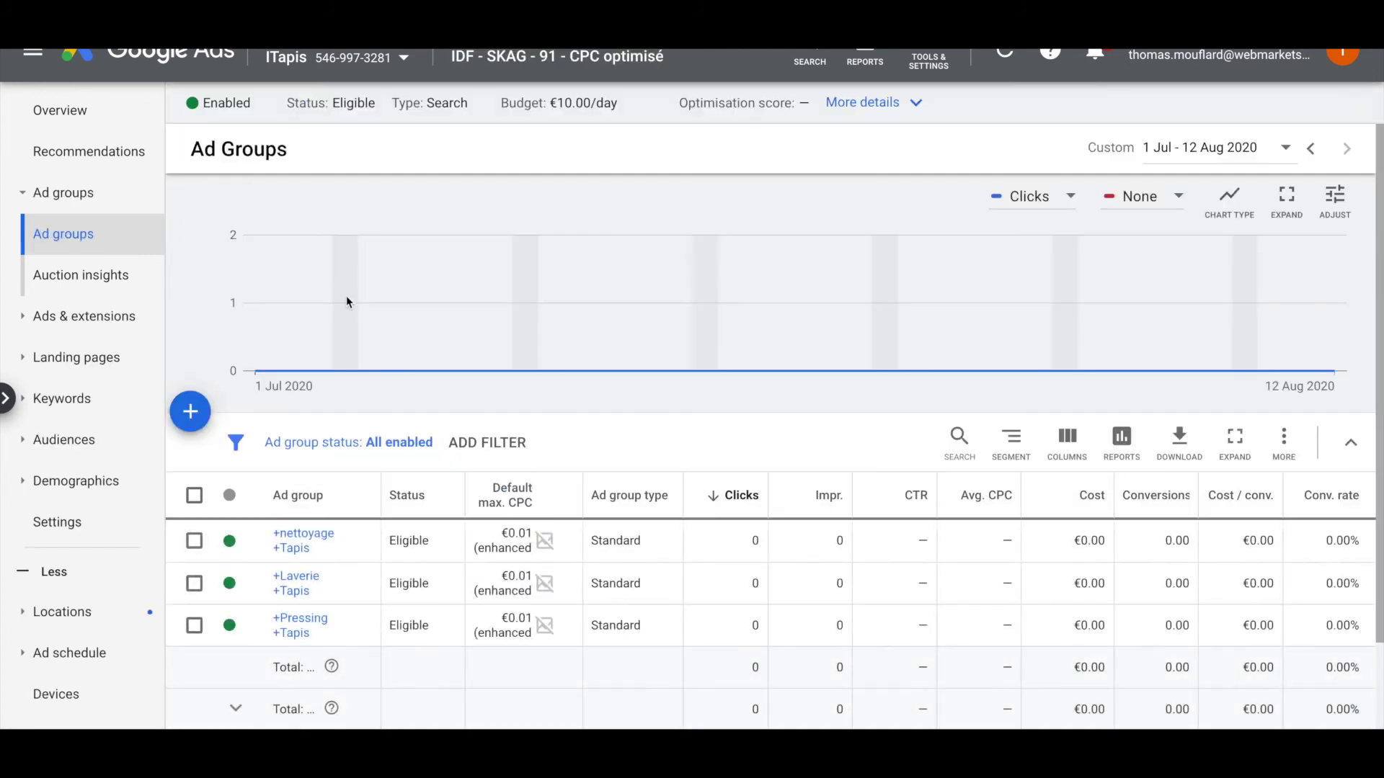
left_click(302, 547)
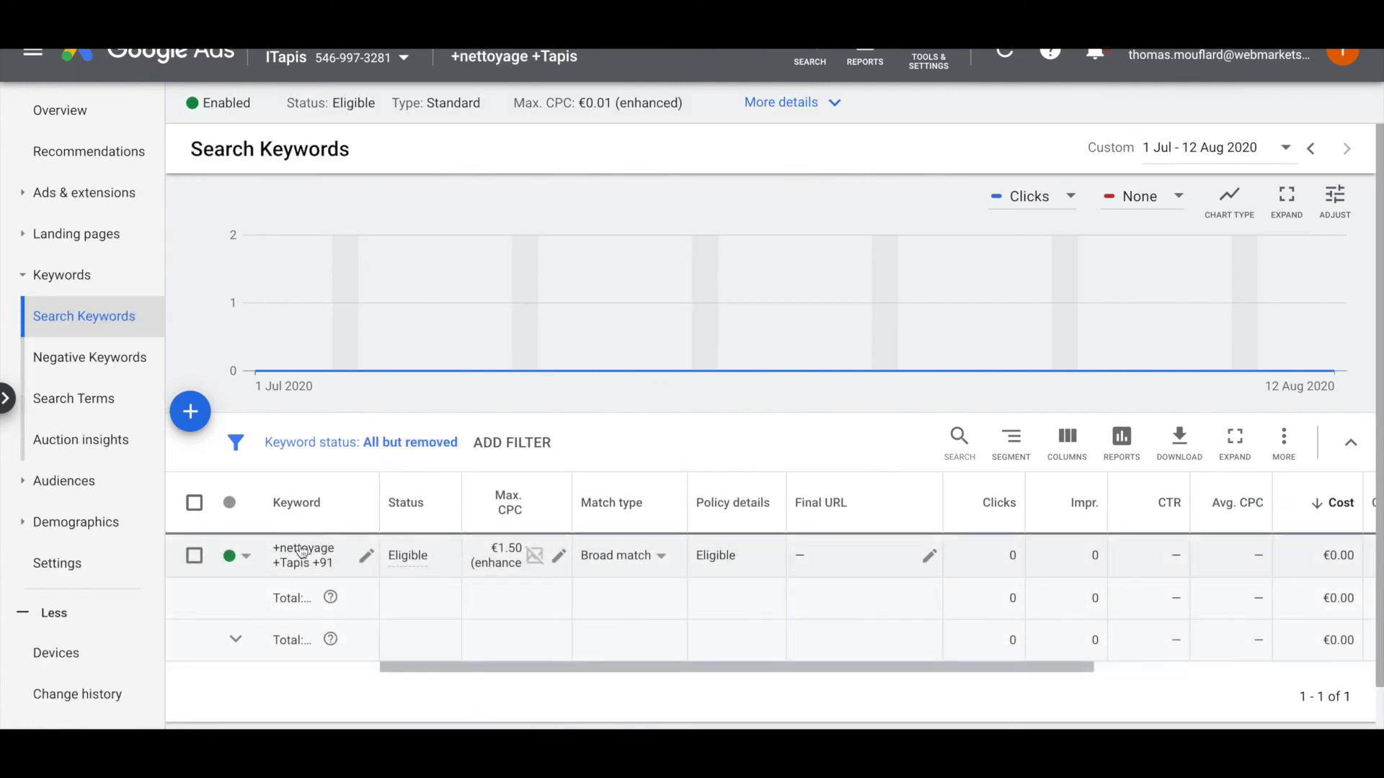
left_click(73, 561)
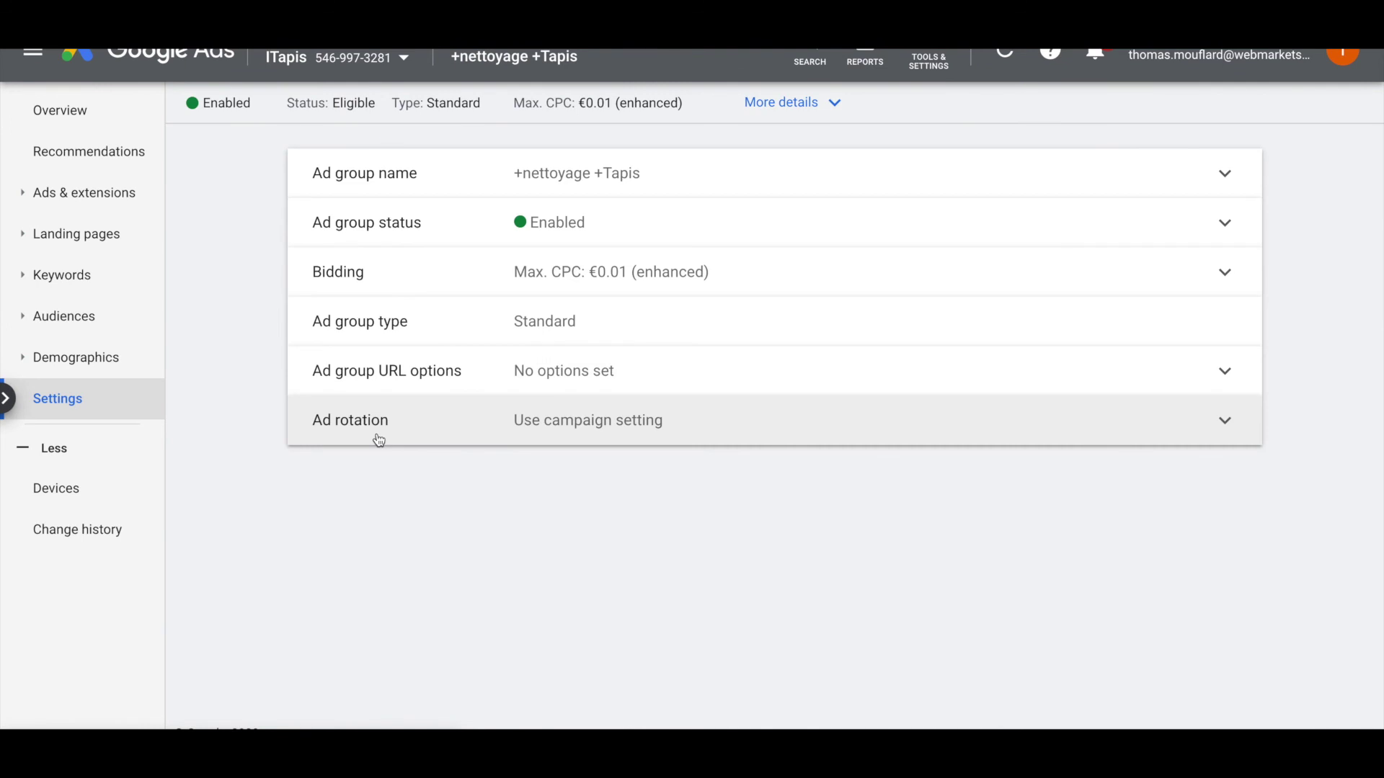
left_click(551, 72)
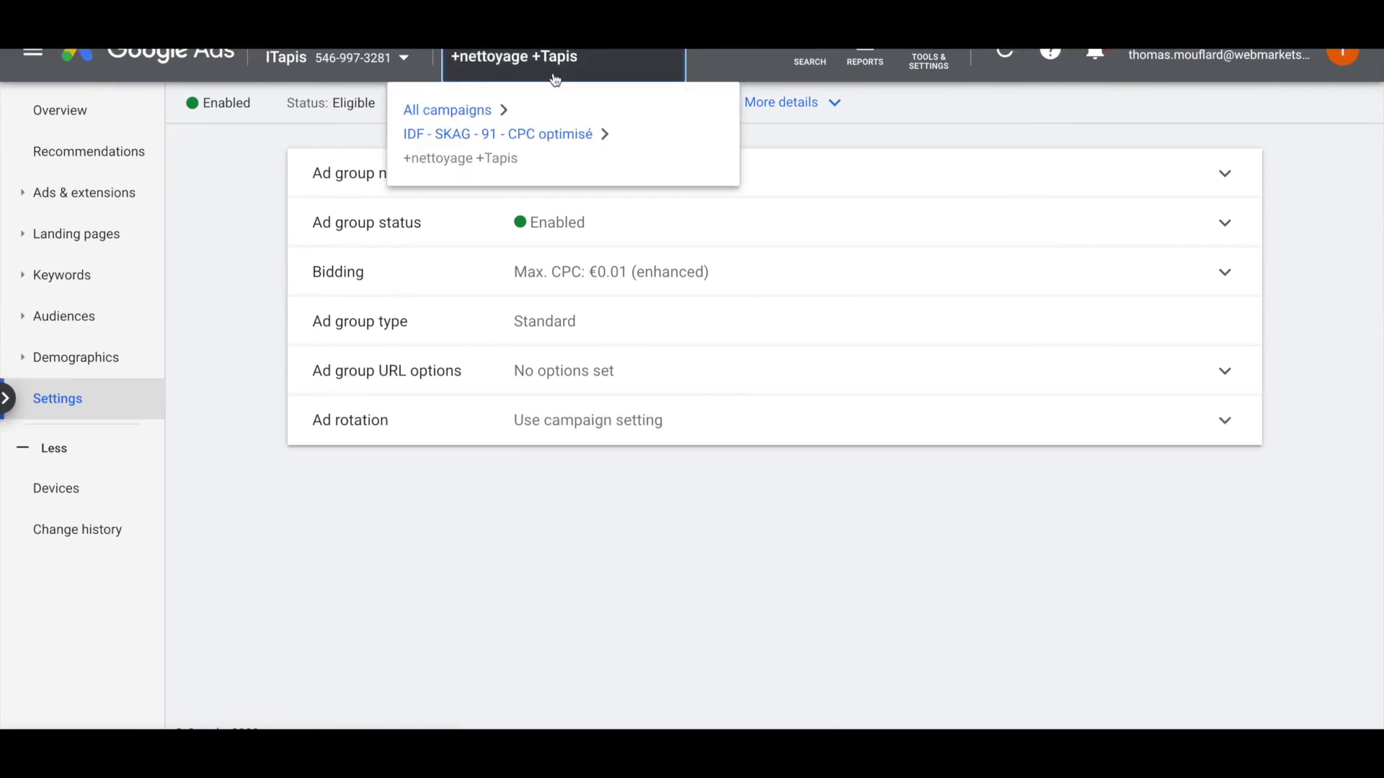
left_click(495, 136)
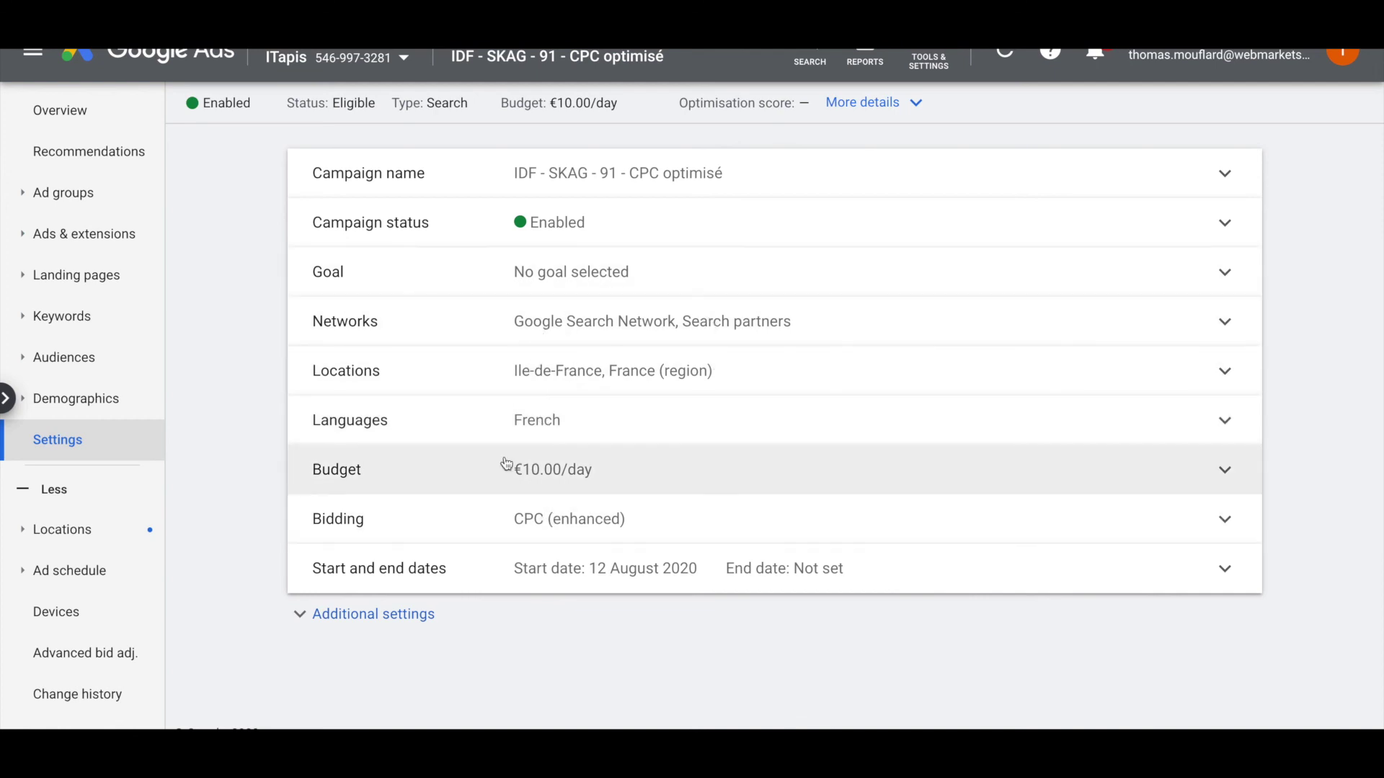
key("alt+Left")
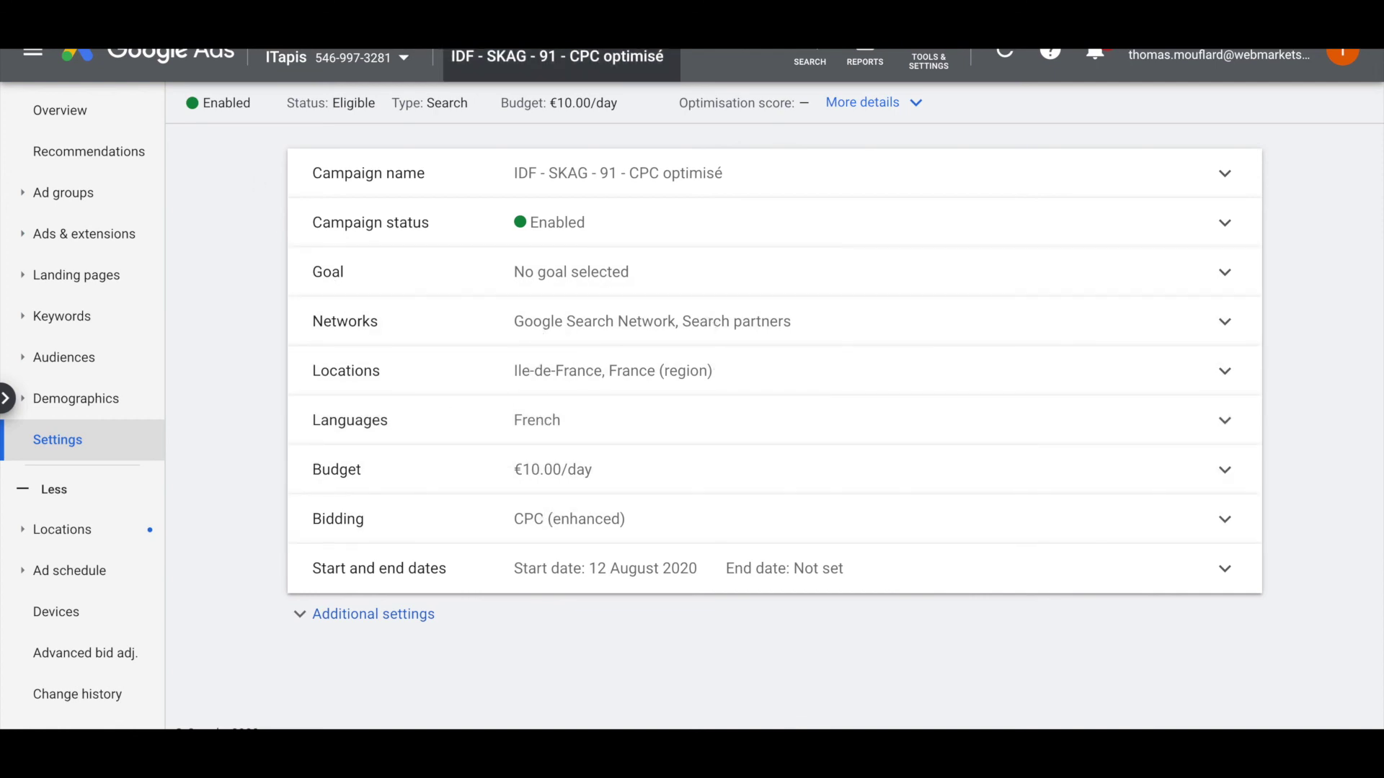